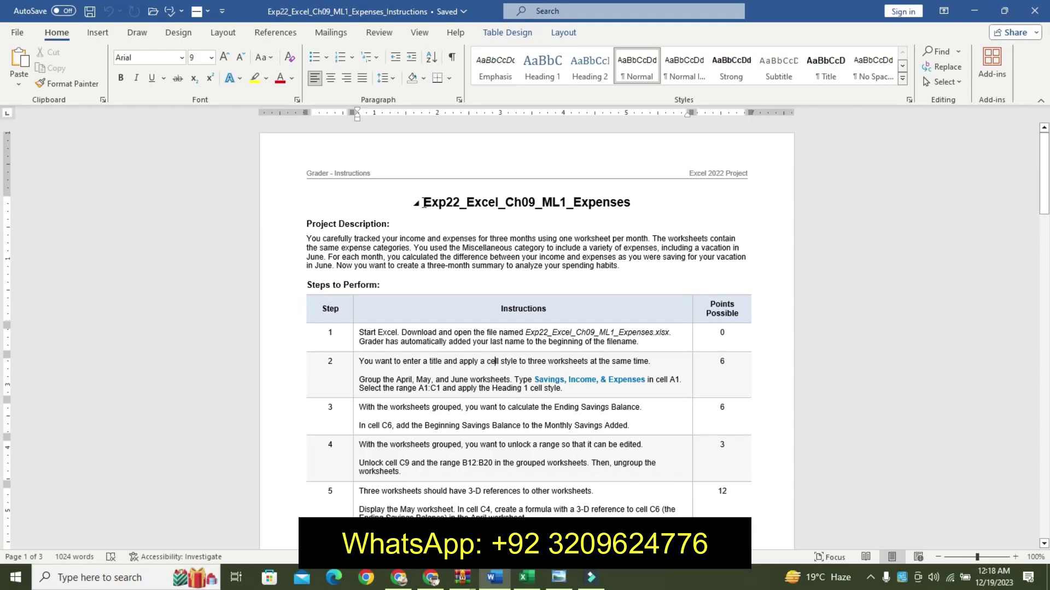
Step: Highlight the title yellow and make the description one size larger, bold and turquoise-highlighted
triple_click(656, 204)
click(707, 181)
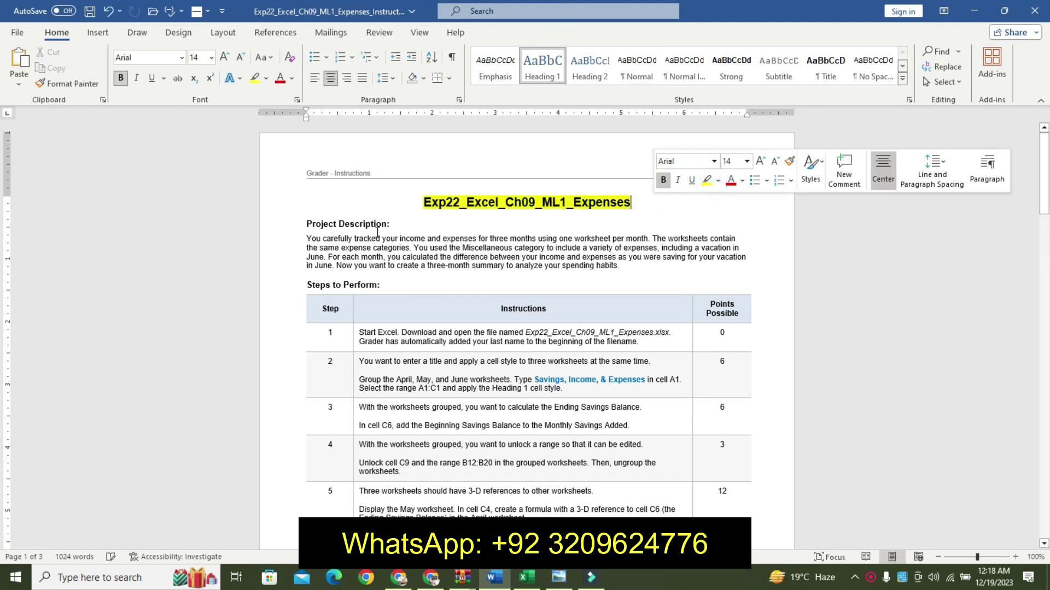
drag(307, 224, 675, 270)
click(784, 230)
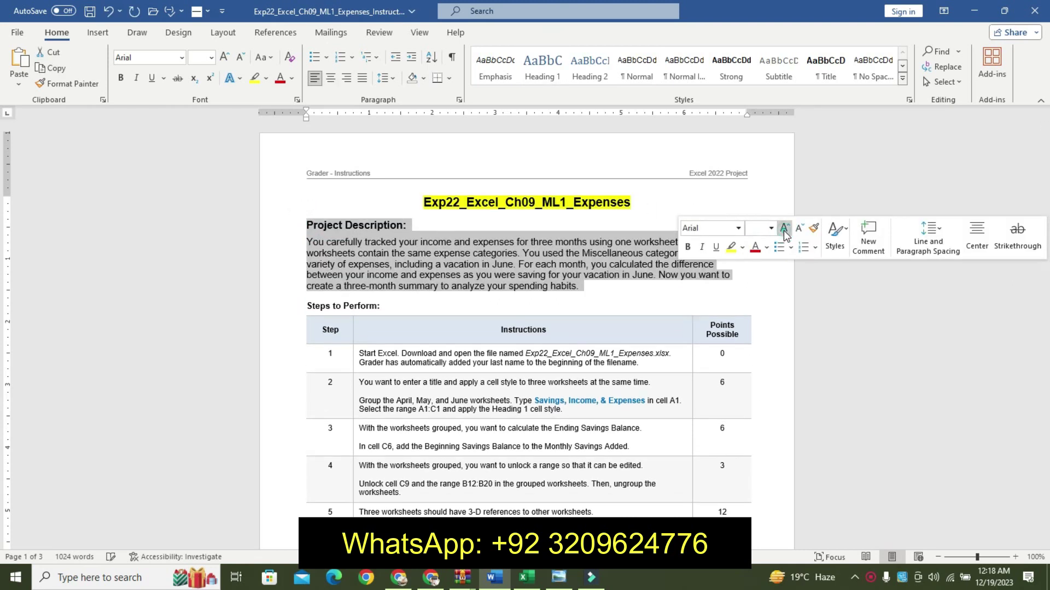
click(784, 230)
click(798, 229)
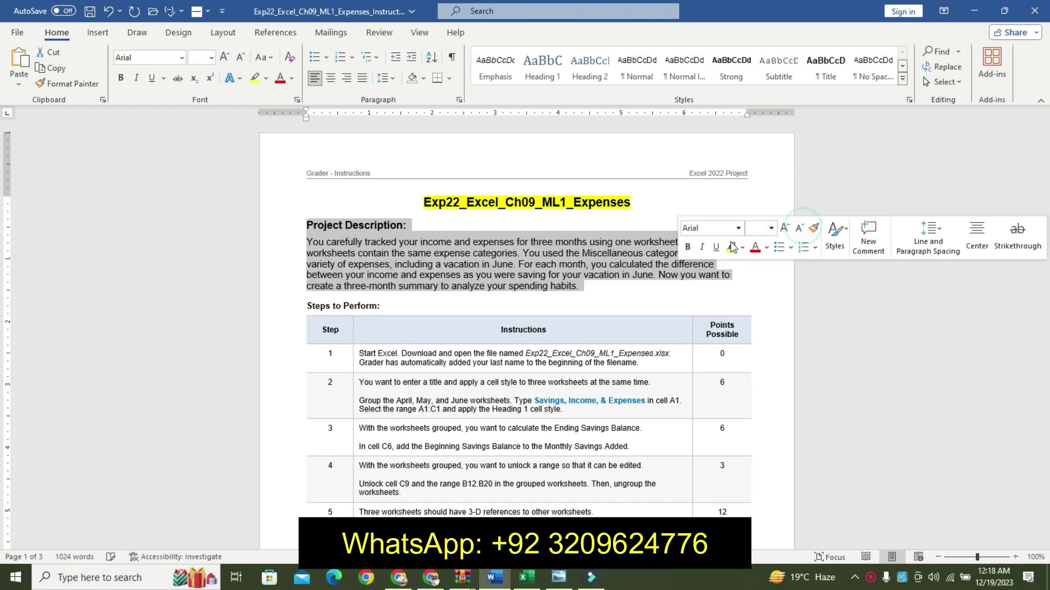
click(687, 247)
click(687, 247)
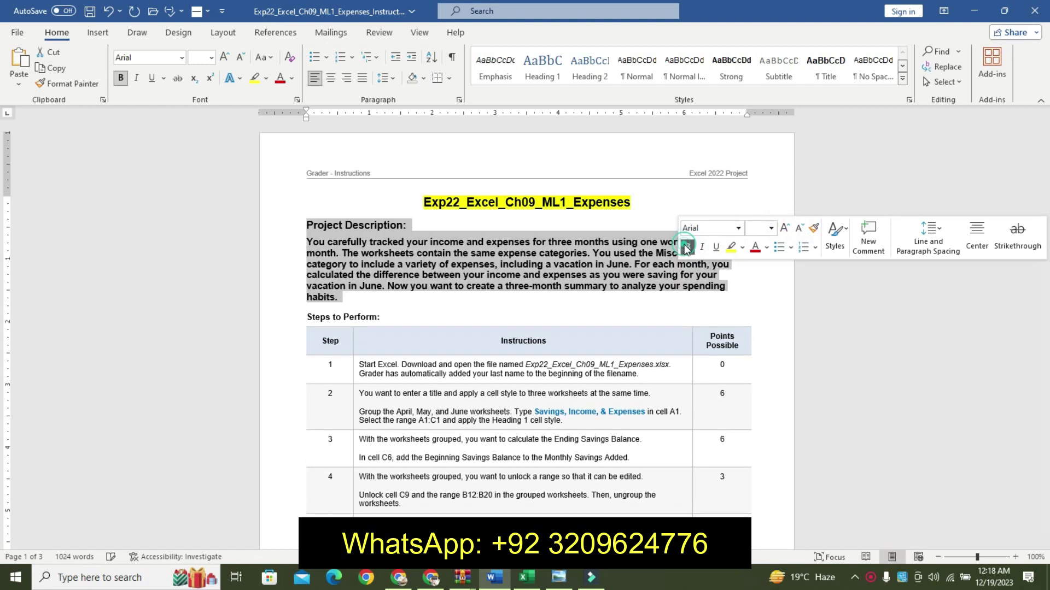
click(742, 247)
click(775, 266)
click(489, 275)
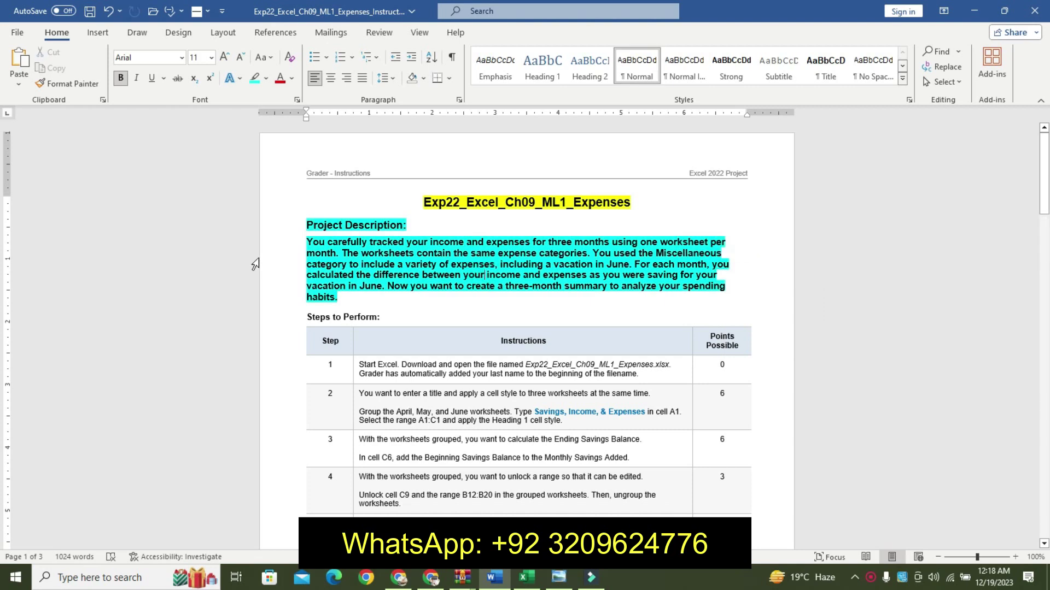
triple_click(305, 245)
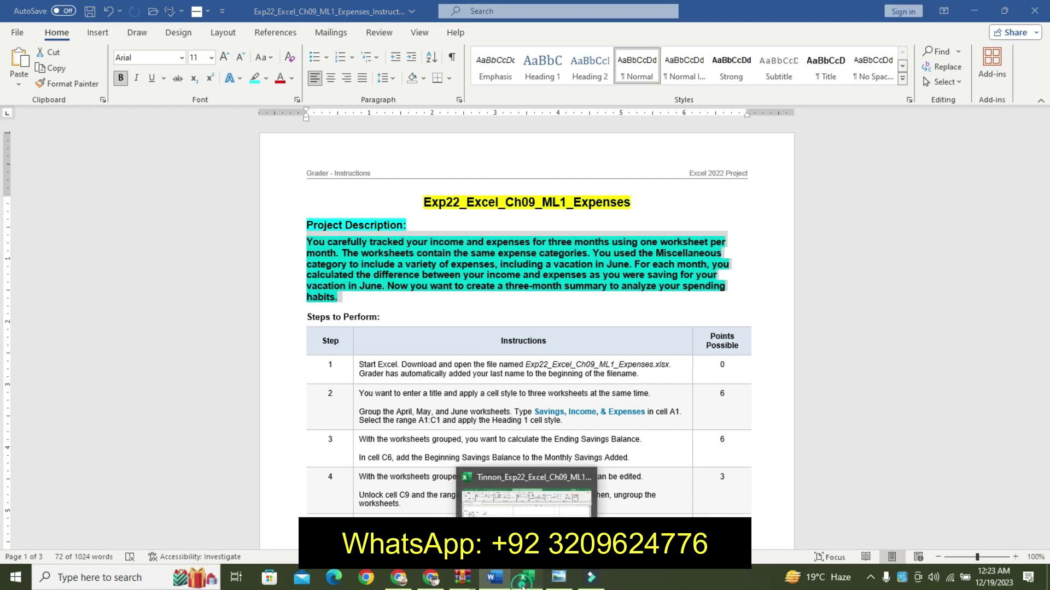
mouse_move(525, 578)
click(528, 495)
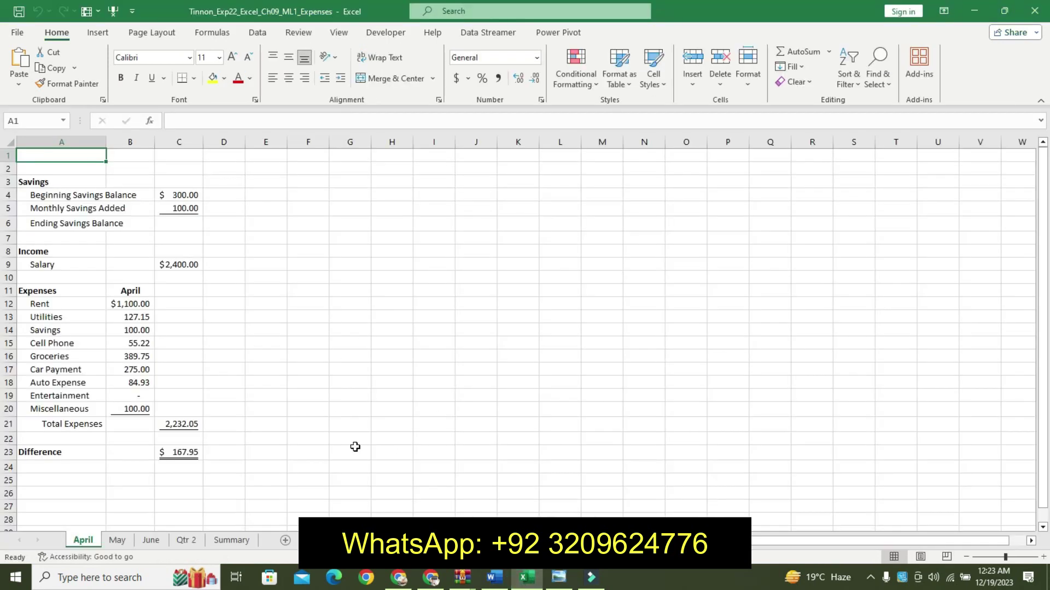
click(117, 541)
click(149, 541)
click(186, 541)
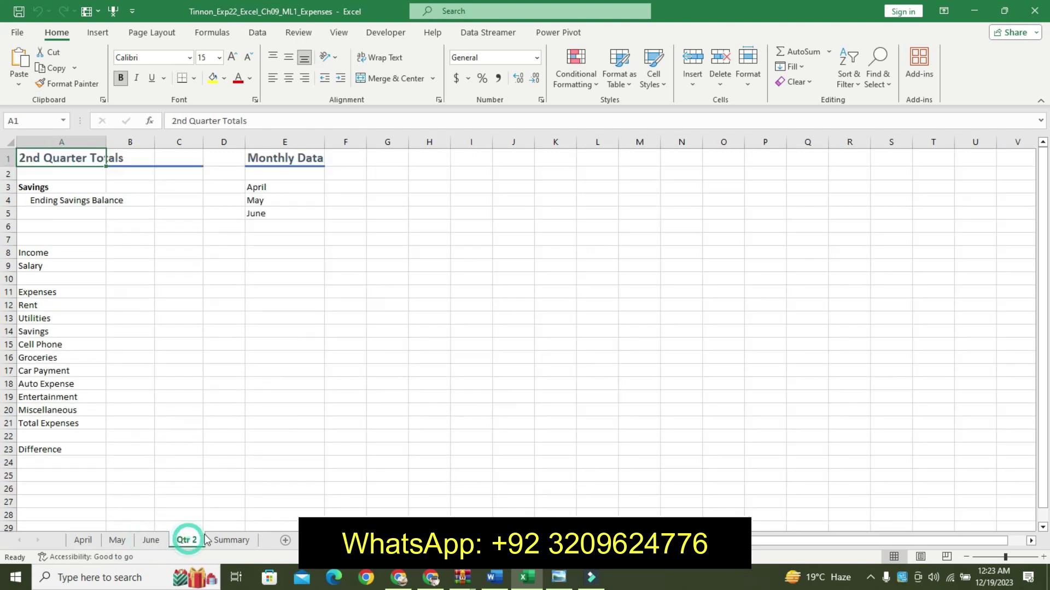
click(231, 540)
click(83, 540)
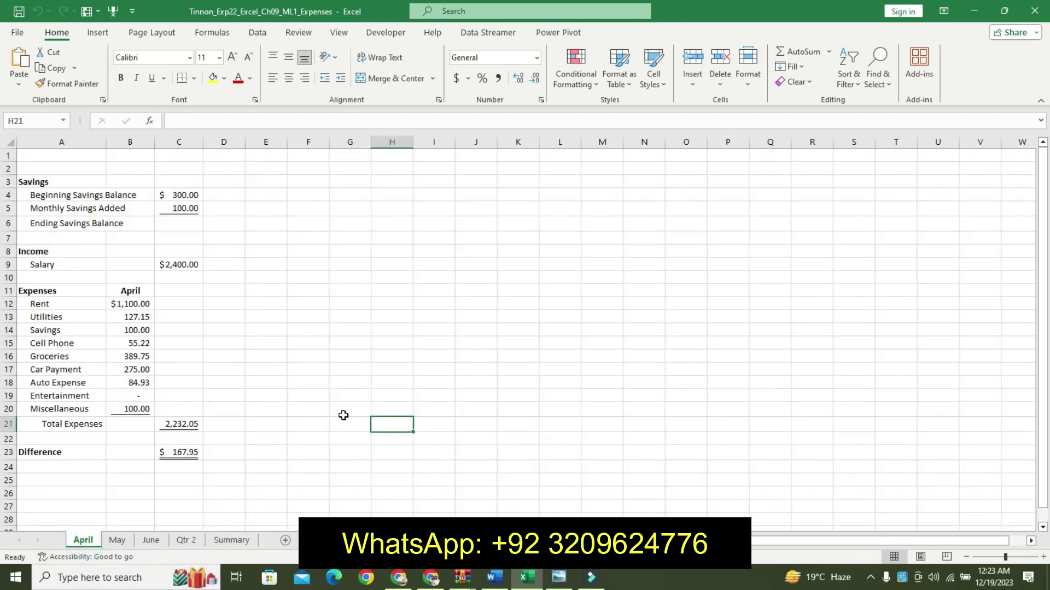
click(494, 577)
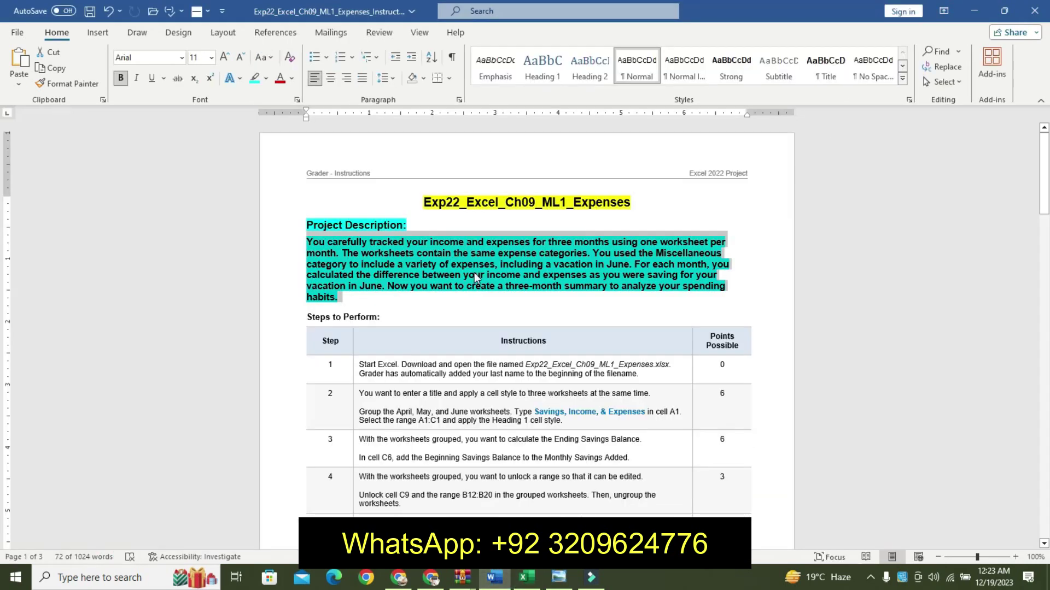
Step: Undo the title and description formatting, then make step 1's file name 12 pt, bold, highlighted yellow
key(ctrl+z)
key(ctrl+z)
key(ctrl+z)
key(ctrl+z)
key(ctrl+z)
key(ctrl+z)
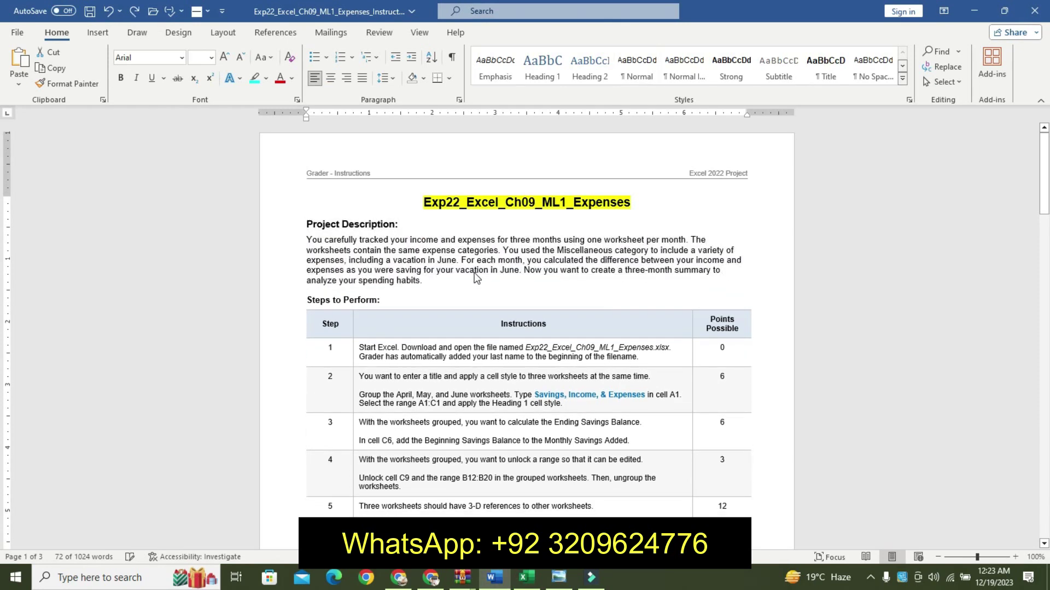
key(ctrl+z)
key(ctrl+z)
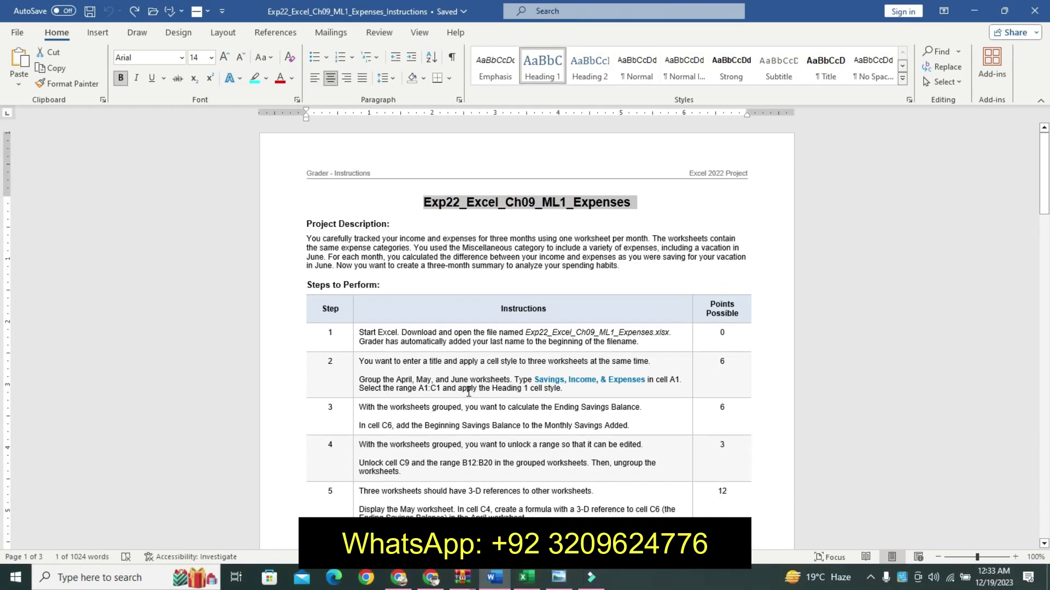
click(347, 326)
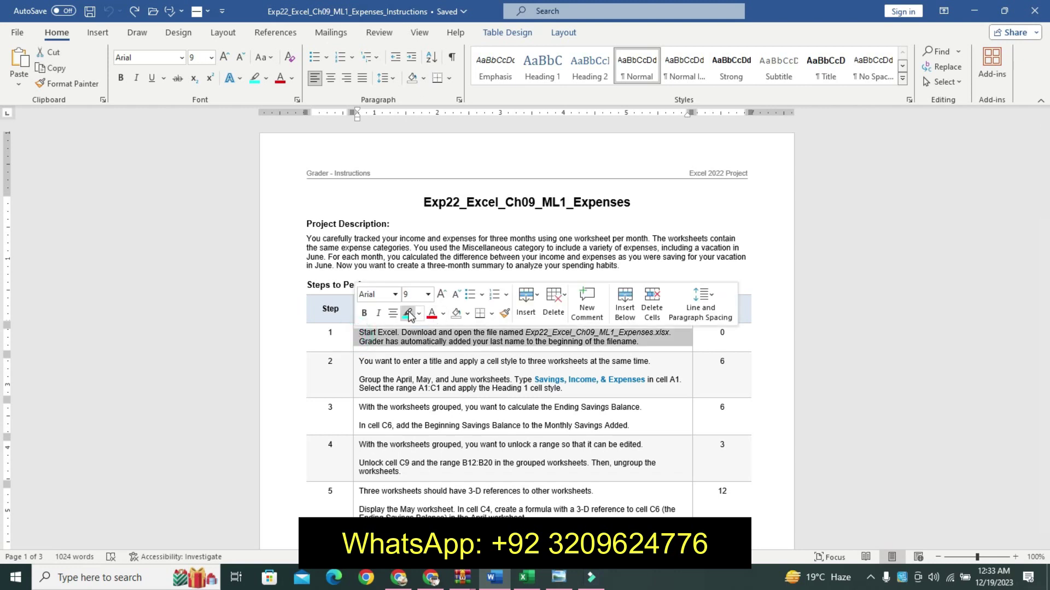
key(ctrl+alt+h)
drag(525, 332, 631, 337)
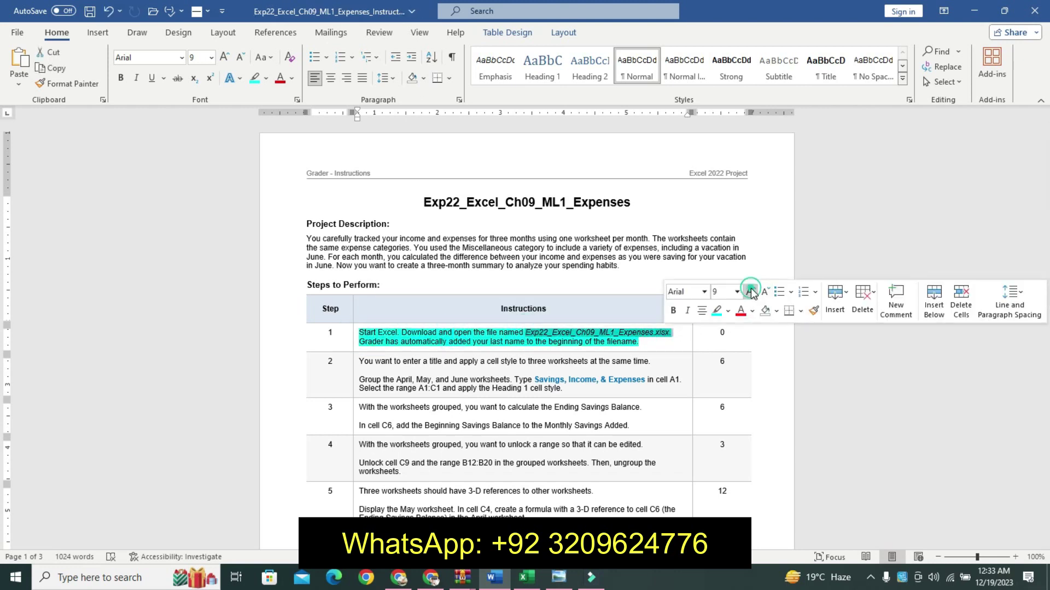
click(750, 291)
click(750, 292)
click(751, 292)
click(672, 310)
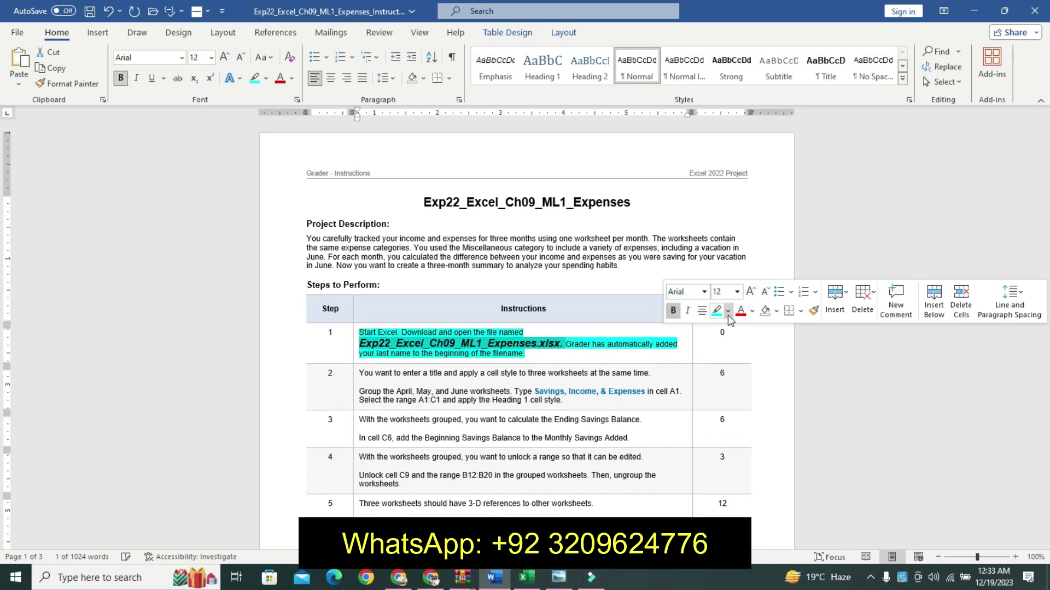
click(727, 312)
click(721, 329)
click(579, 350)
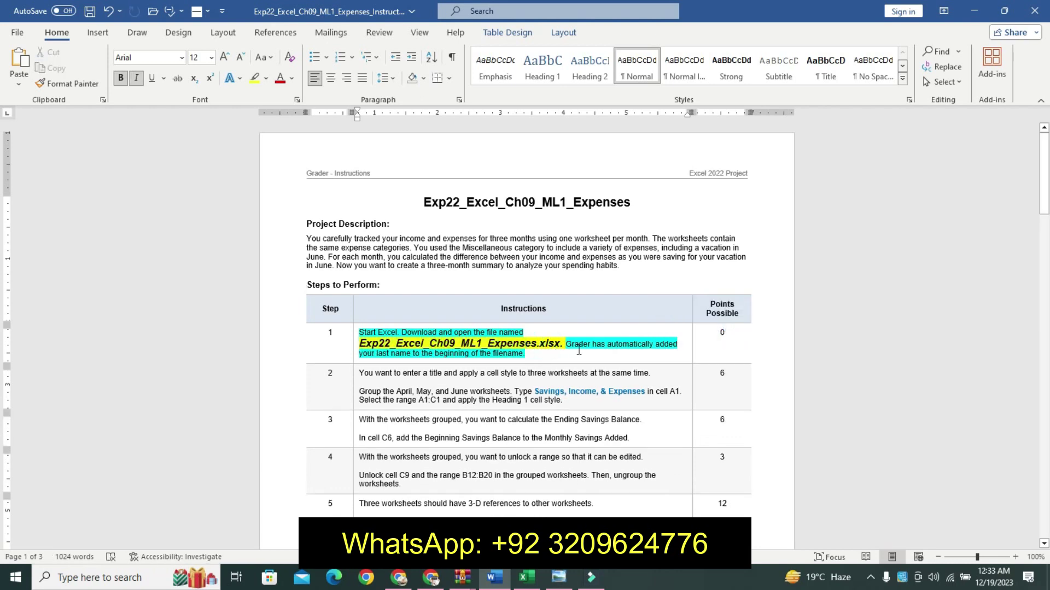
Step: Glance at cell H18 on Excel's April sheet, then undo the step 1 formatting in Word
key(alt+Tab)
click(410, 382)
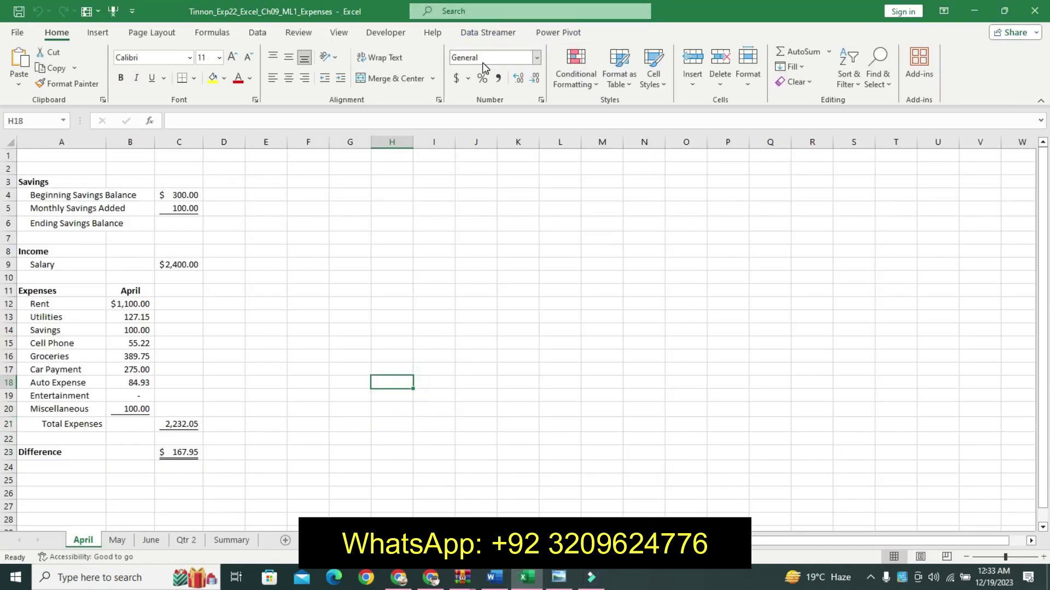
click(494, 578)
key(ctrl+z)
key(ctrl+z)
key(ctrl+z)
key(ctrl+z)
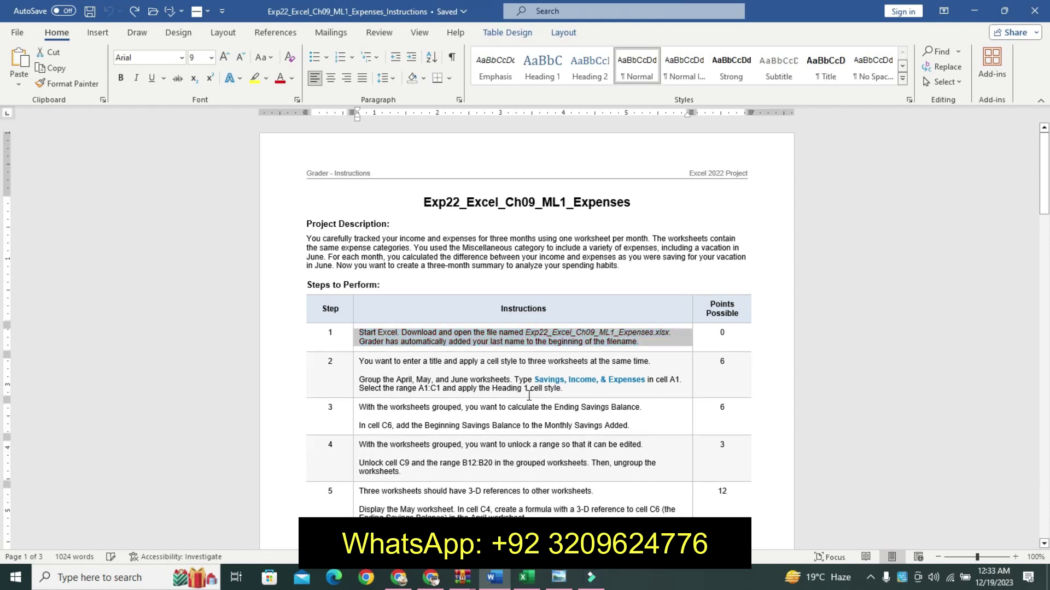
Step: Highlight step 2's first line yellow and make its instructions 12 pt, bold and turquoise
drag(1045, 170, 1046, 202)
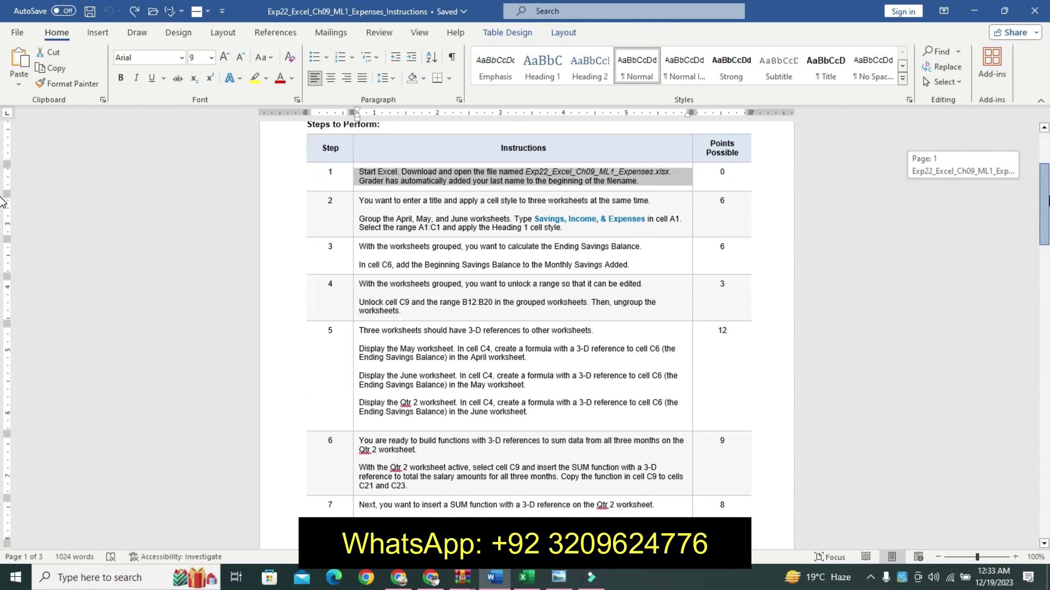
triple_click(366, 200)
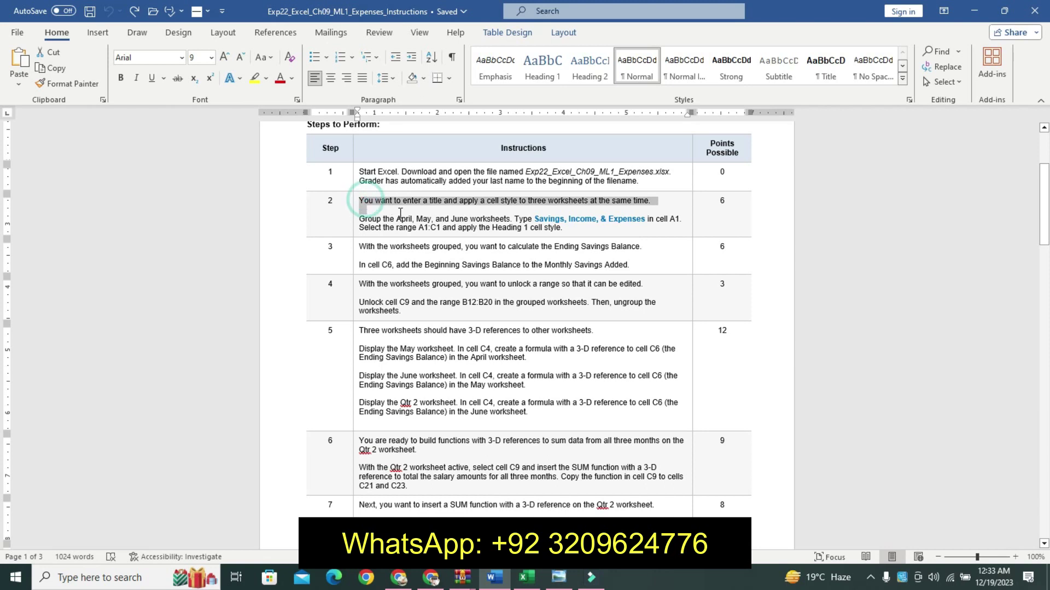
click(452, 189)
mouse_move(361, 222)
mouse_down()
mouse_move(359, 252)
mouse_move(566, 228)
mouse_up()
click(529, 227)
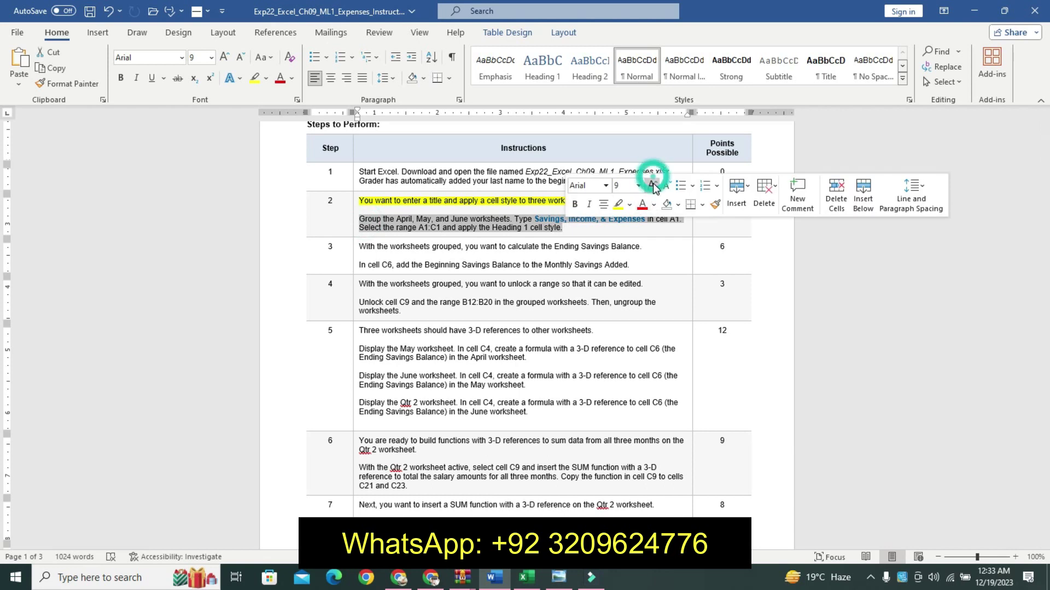
click(652, 185)
click(652, 185)
click(653, 185)
click(575, 204)
click(631, 205)
click(660, 223)
click(411, 265)
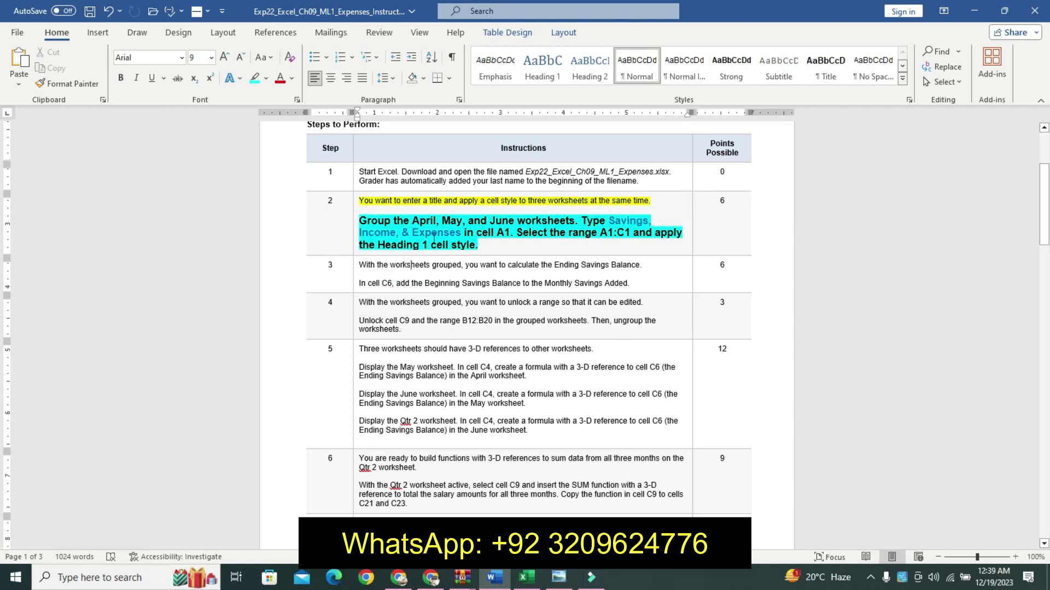
Step: Group the May and June sheets with April in Excel
key(alt+Tab)
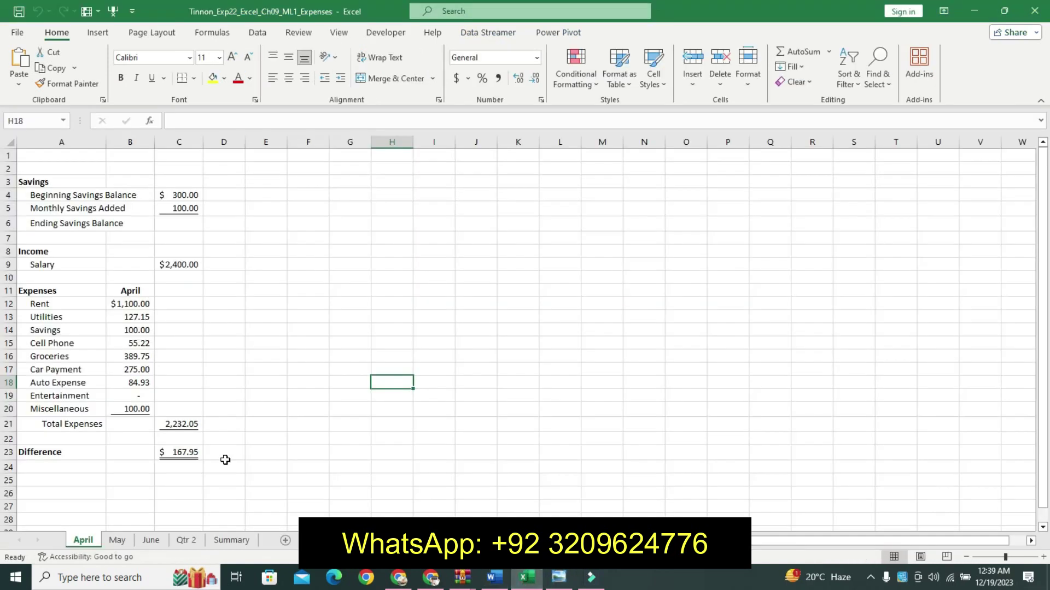
ctrl+click(127, 543)
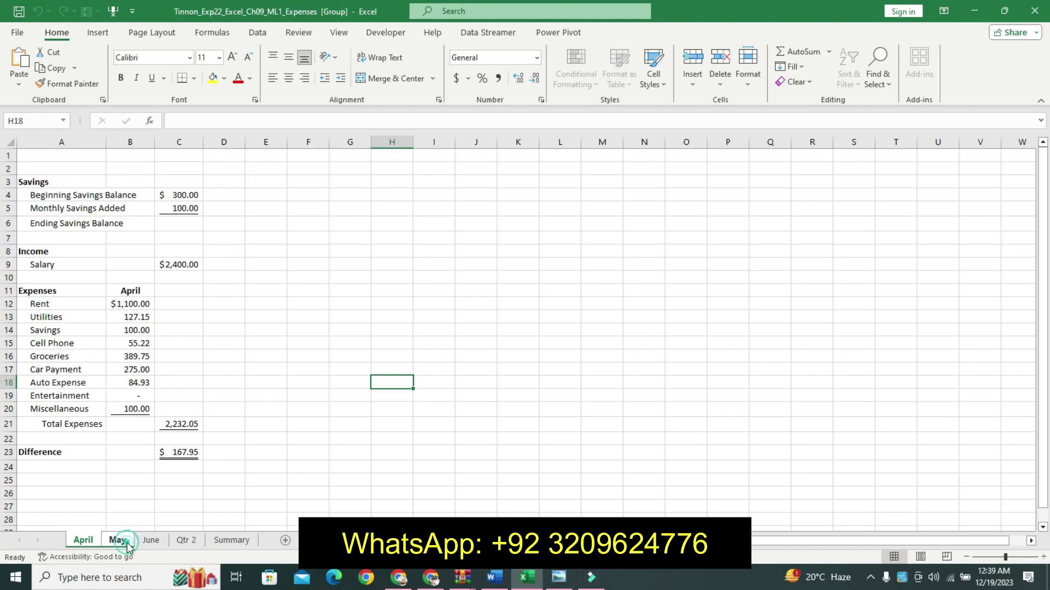
ctrl+click(150, 540)
click(494, 578)
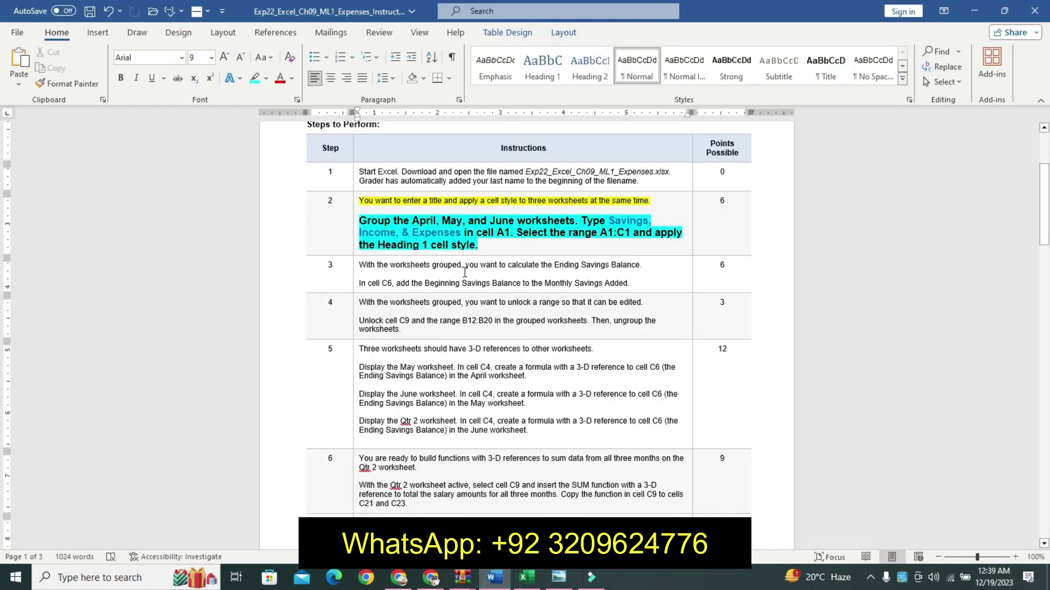
Step: Copy 'Savings, Income, & Expenses' from Word and paste it into cell A1
drag(611, 221, 462, 233)
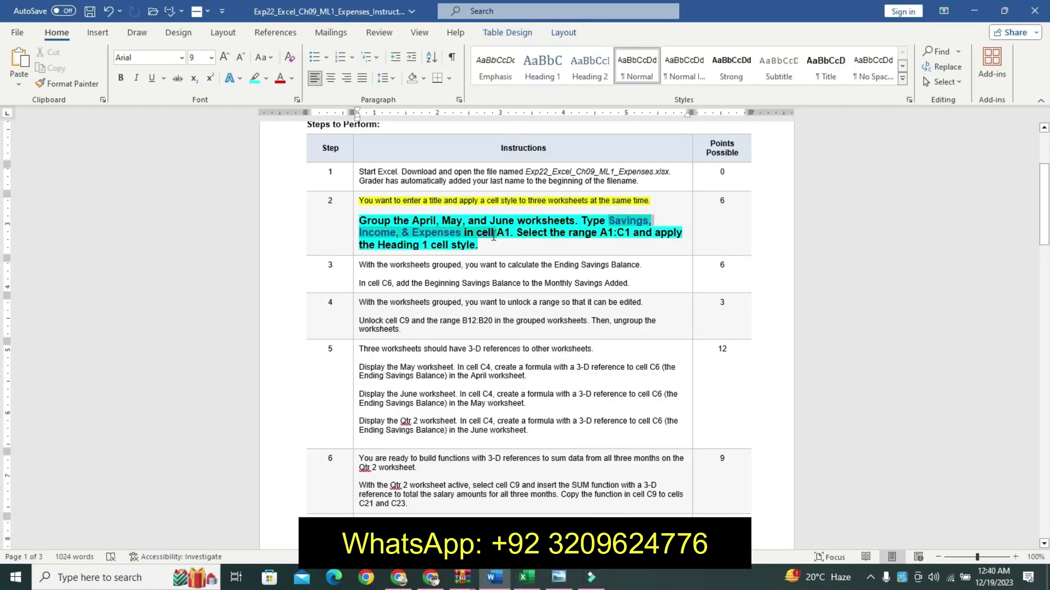
click(491, 232)
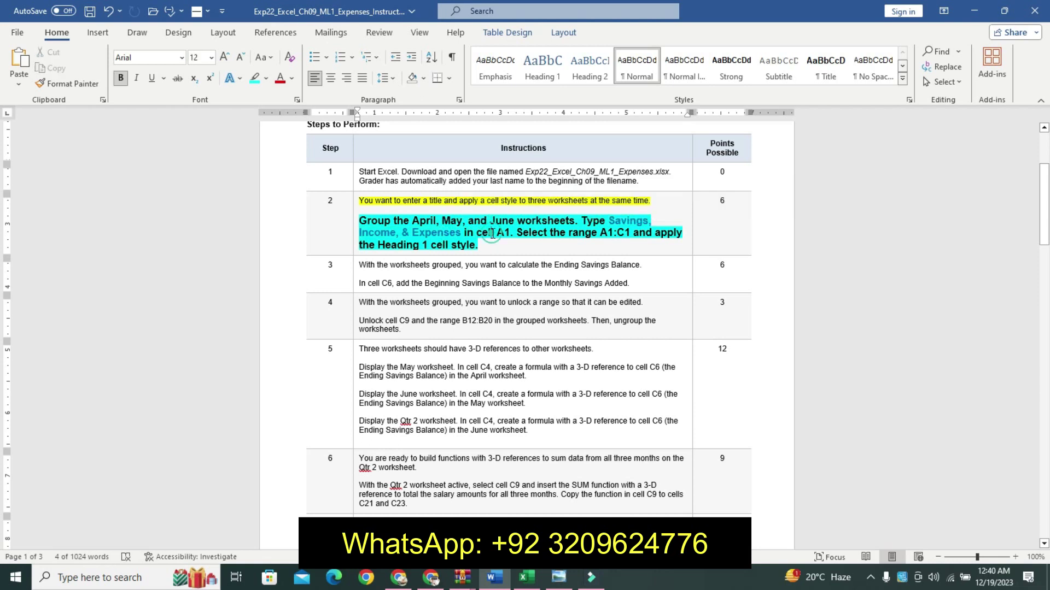
click(615, 224)
drag(610, 221, 456, 233)
key(ctrl+c)
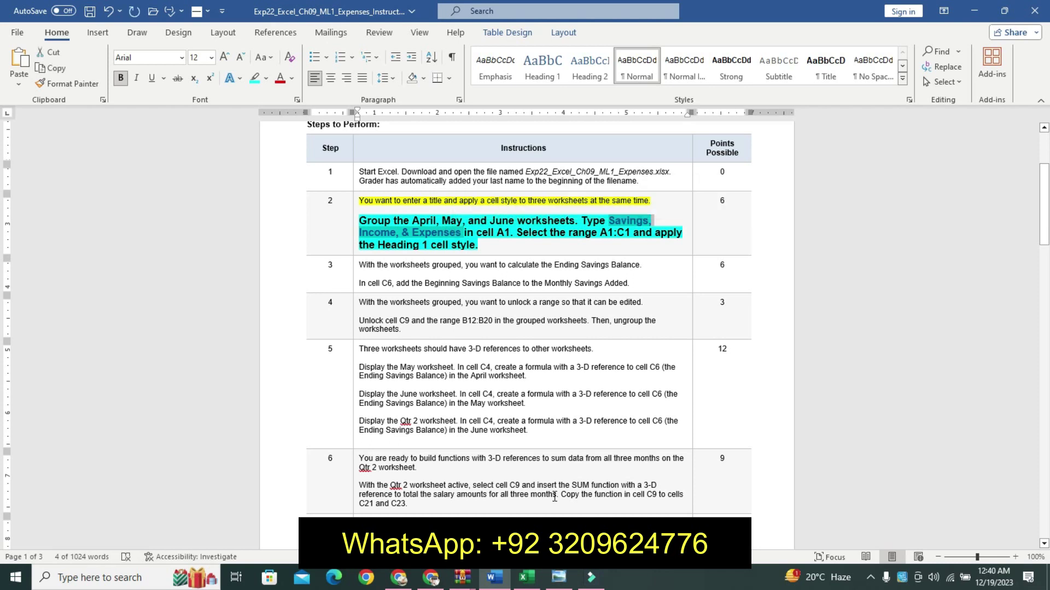
click(527, 577)
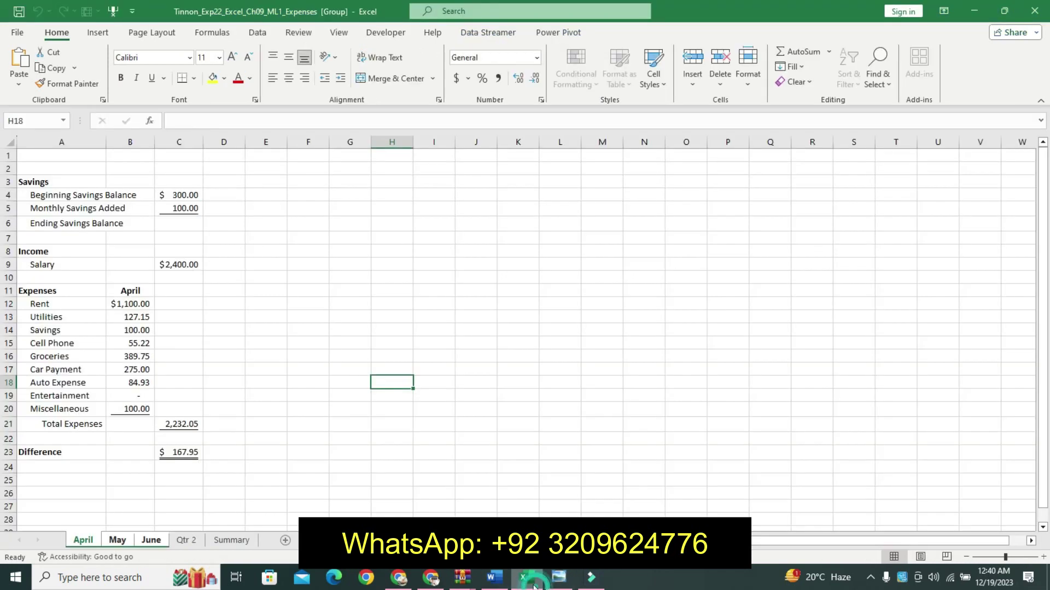
click(55, 158)
click(188, 124)
key(ctrl+v)
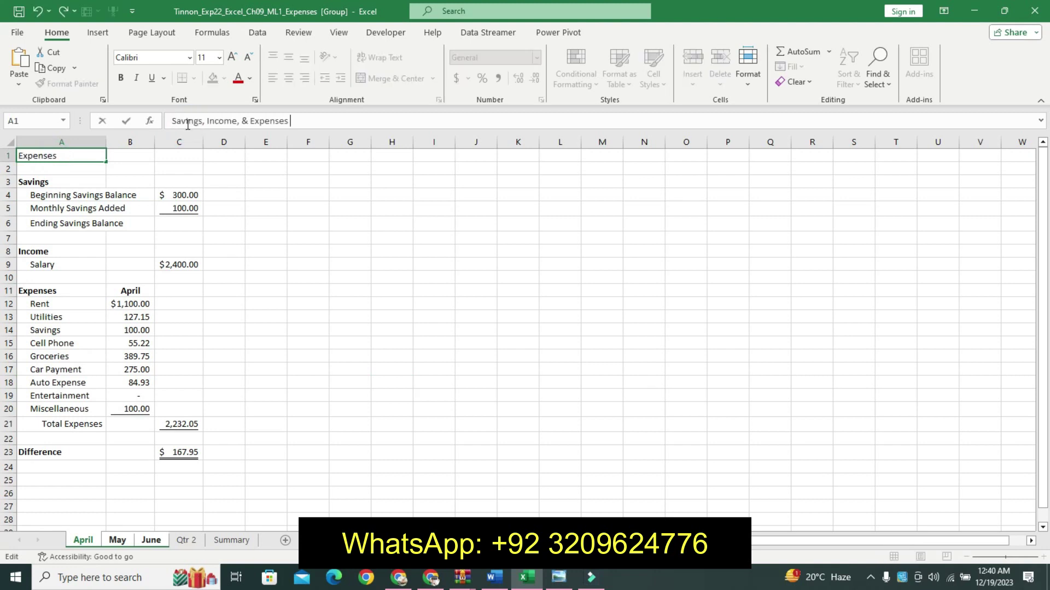
key(Return)
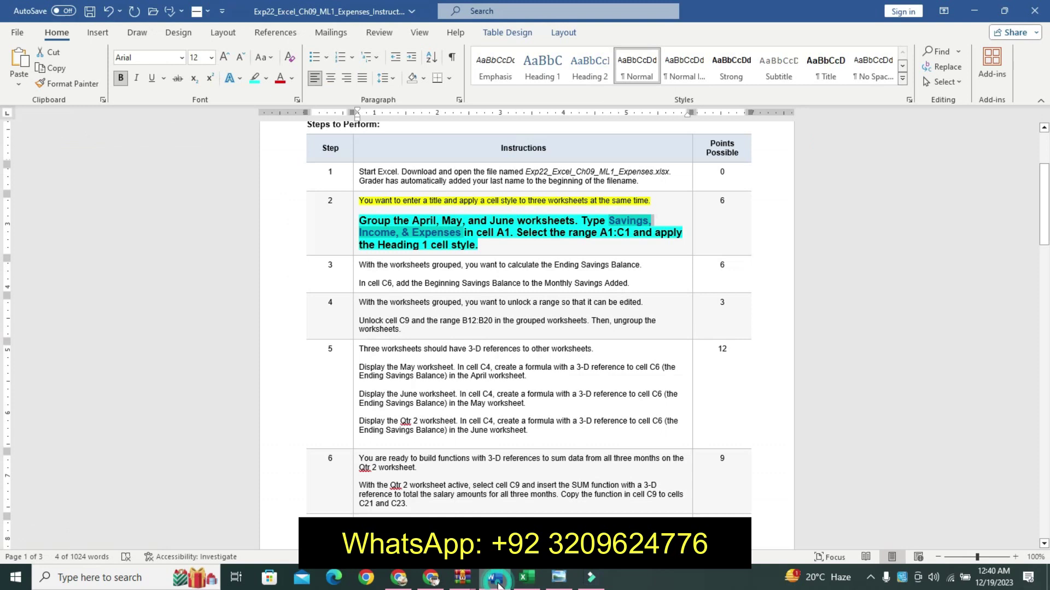
Step: Apply the Heading 1 cell style to A1:C1
click(494, 578)
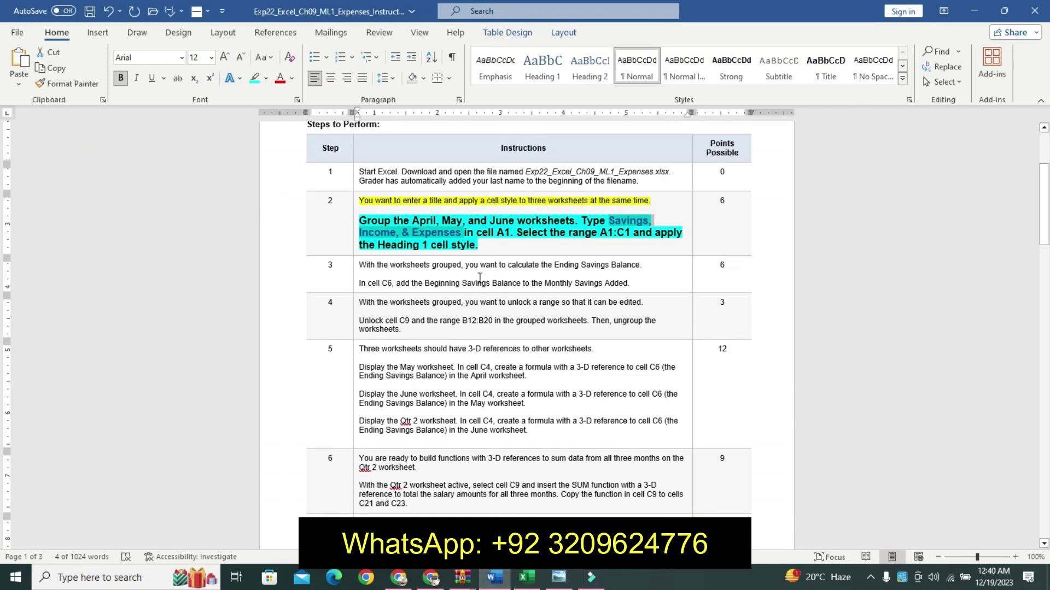
drag(519, 232, 610, 241)
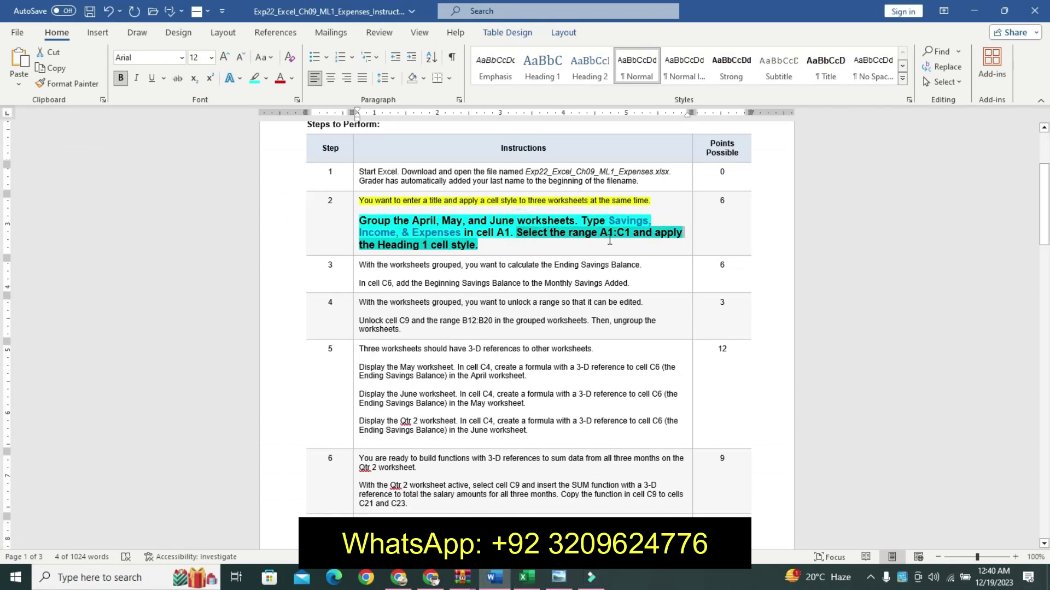
click(527, 577)
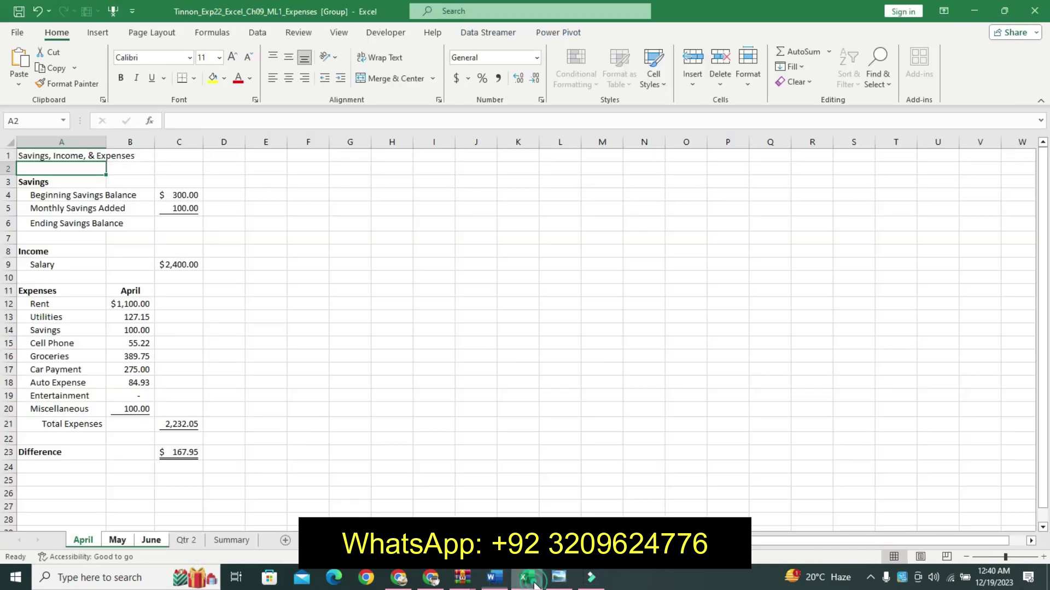
drag(84, 152, 161, 152)
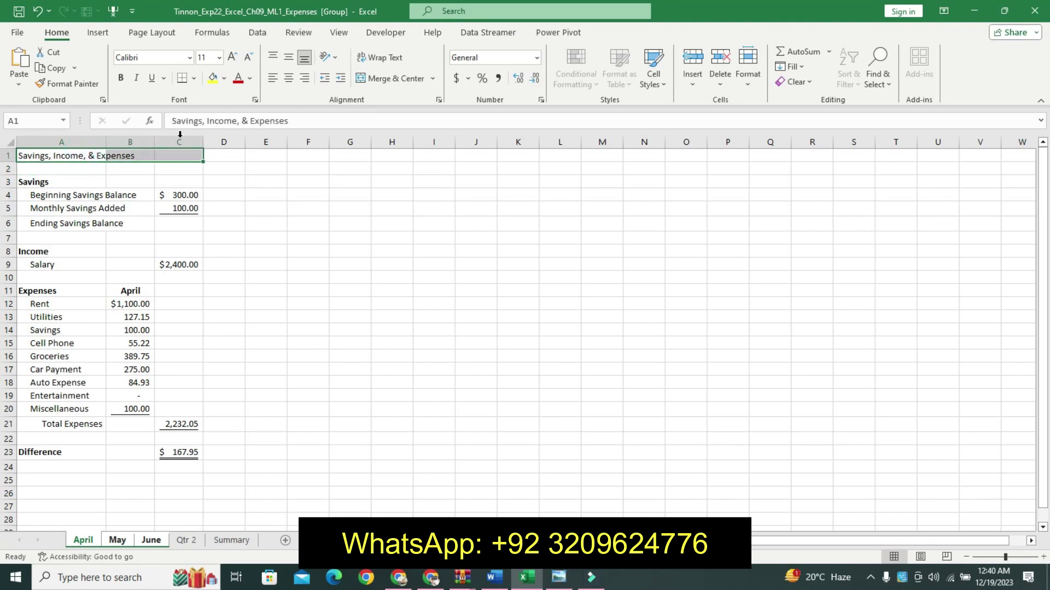
click(653, 76)
click(655, 279)
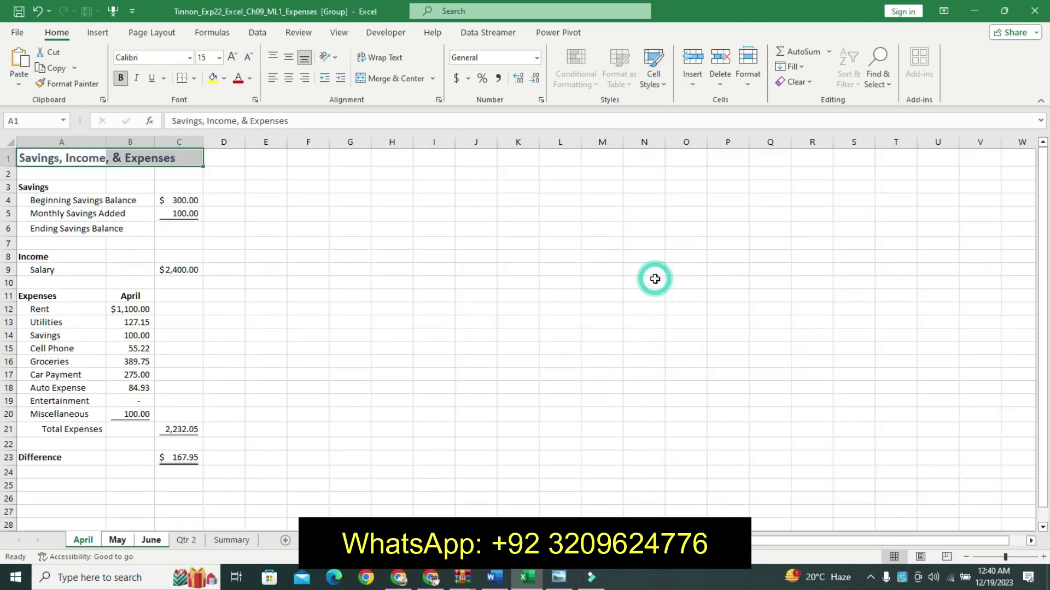
key(alt+Tab)
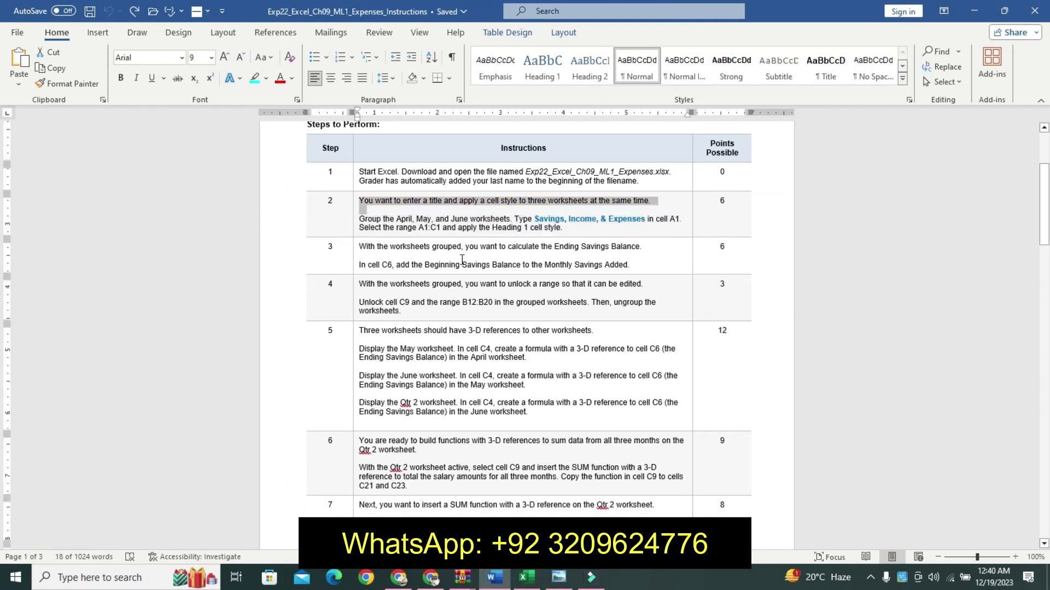
Step: Highlight step 3's intro line in yellow
triple_click(360, 247)
click(444, 232)
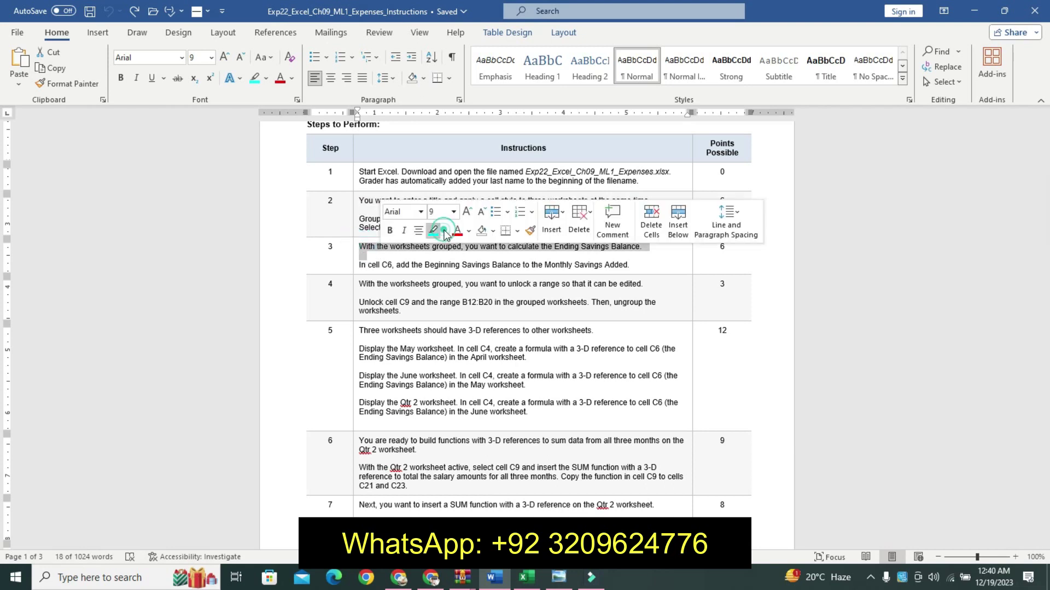
click(439, 245)
Step: Make step 3's C6 instruction two sizes larger, bold and highlighted cyan
drag(360, 264, 628, 274)
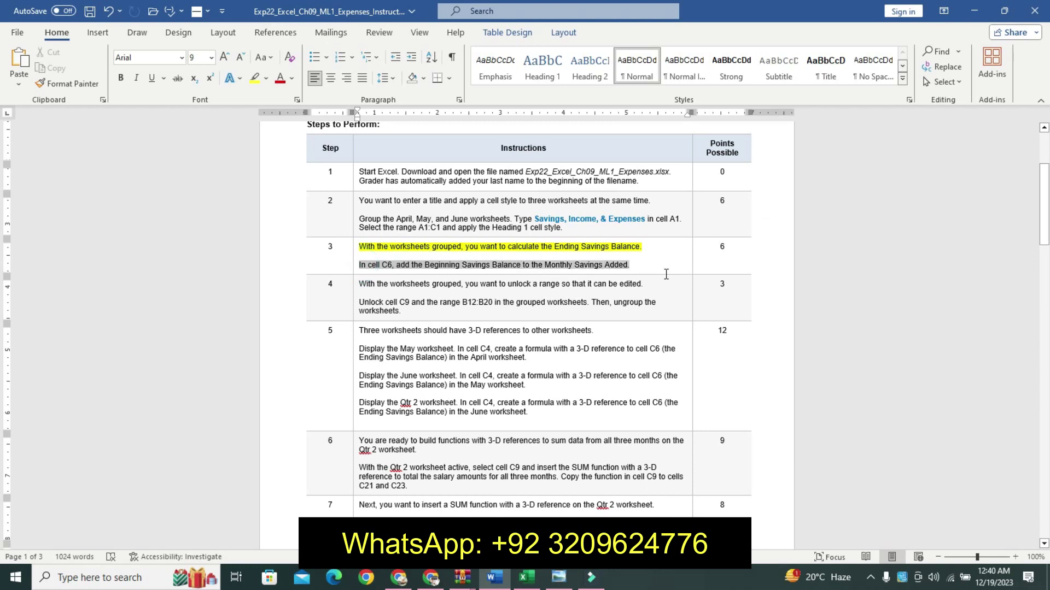
click(751, 232)
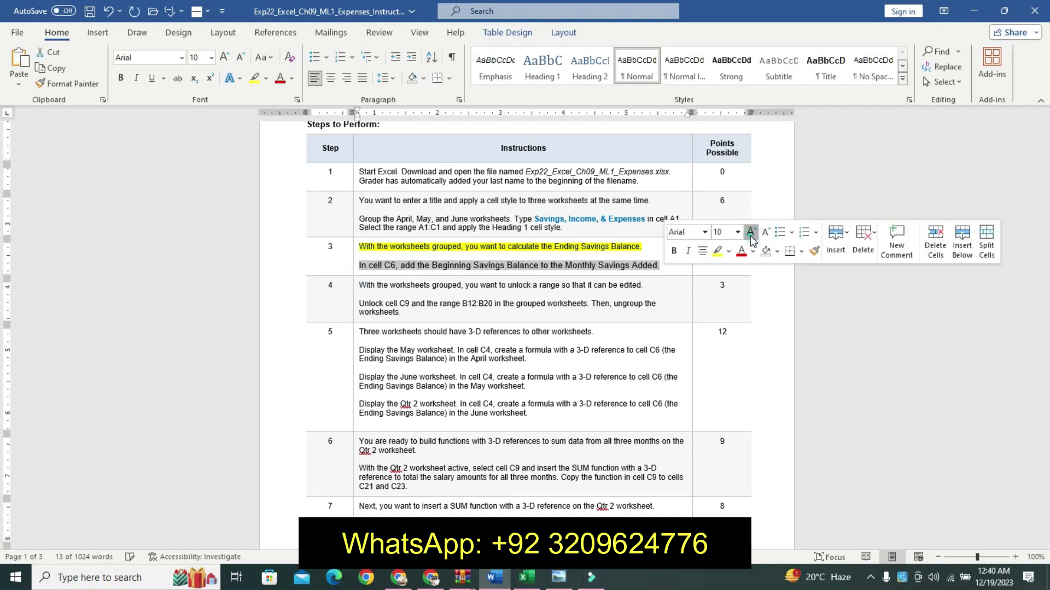
click(751, 232)
click(673, 251)
click(729, 252)
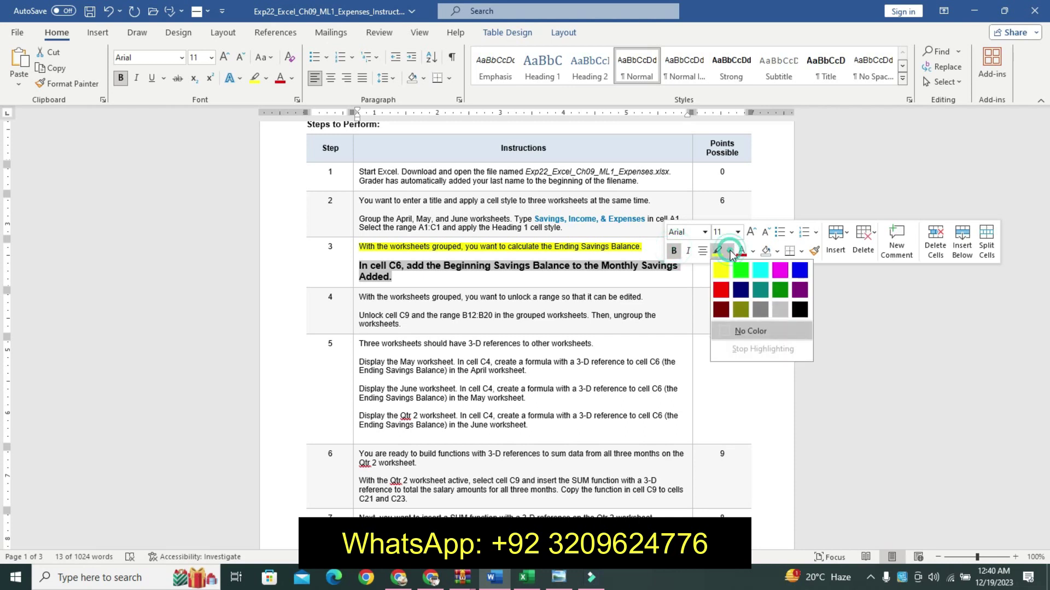
click(760, 270)
key(Right)
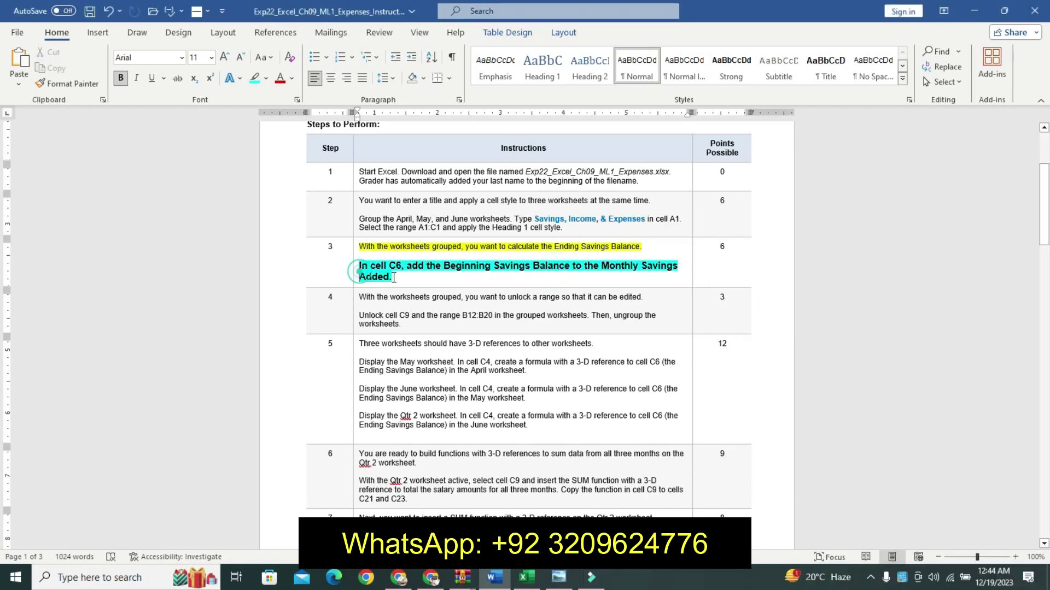
triple_click(361, 268)
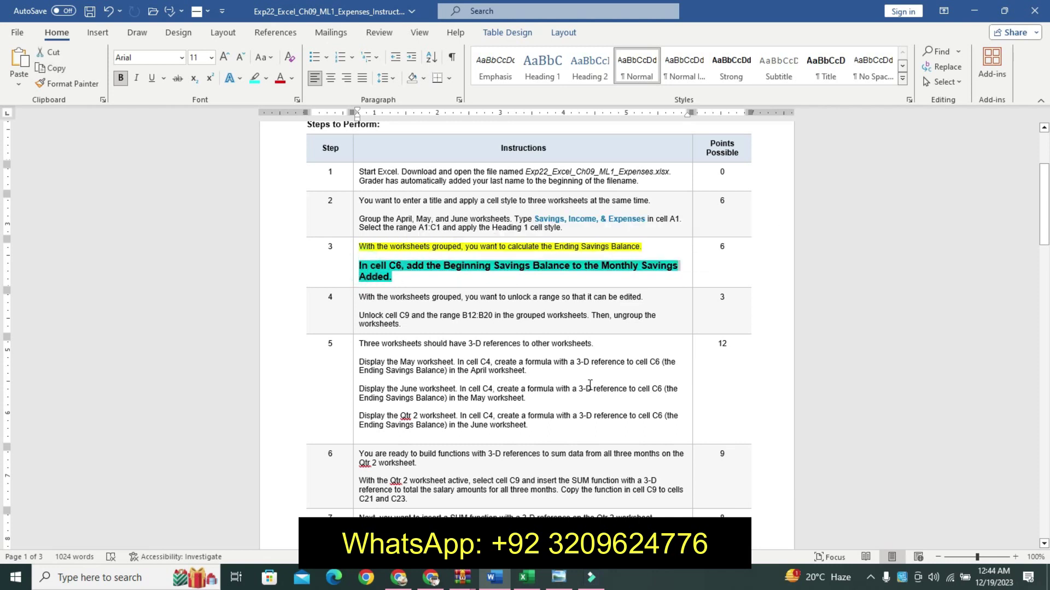
Step: Enter =SUM(C4:C5) in C6 so the Ending Savings Balance shows $400.00
click(526, 577)
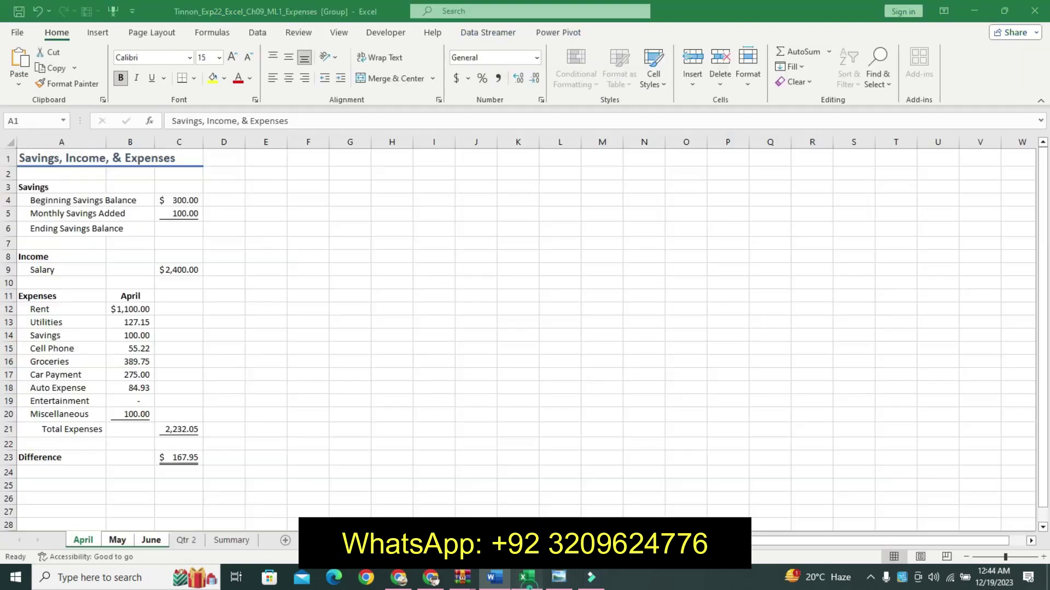
click(185, 228)
text(=s)
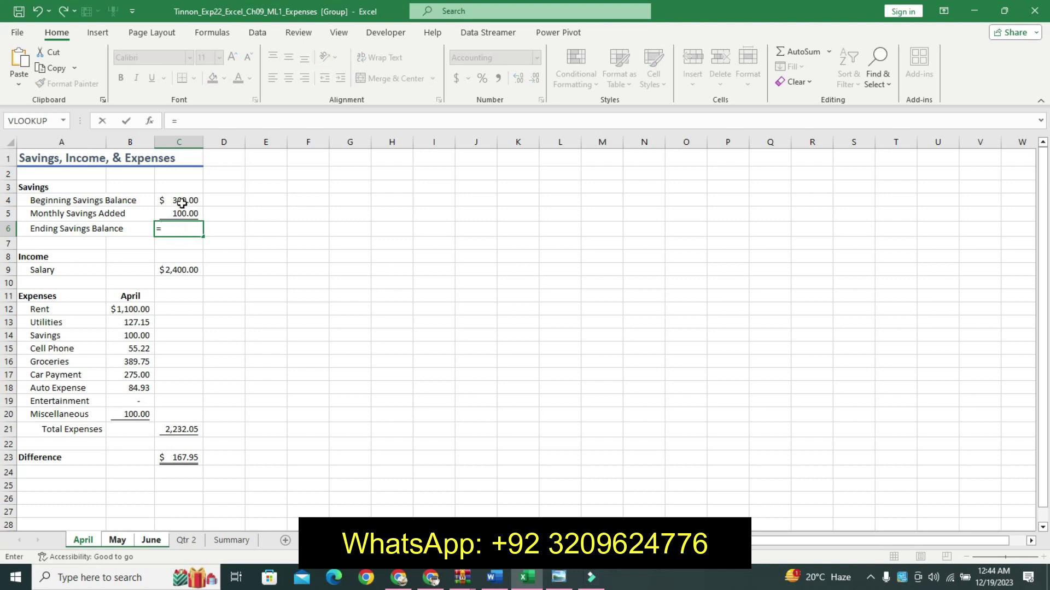
text(um)
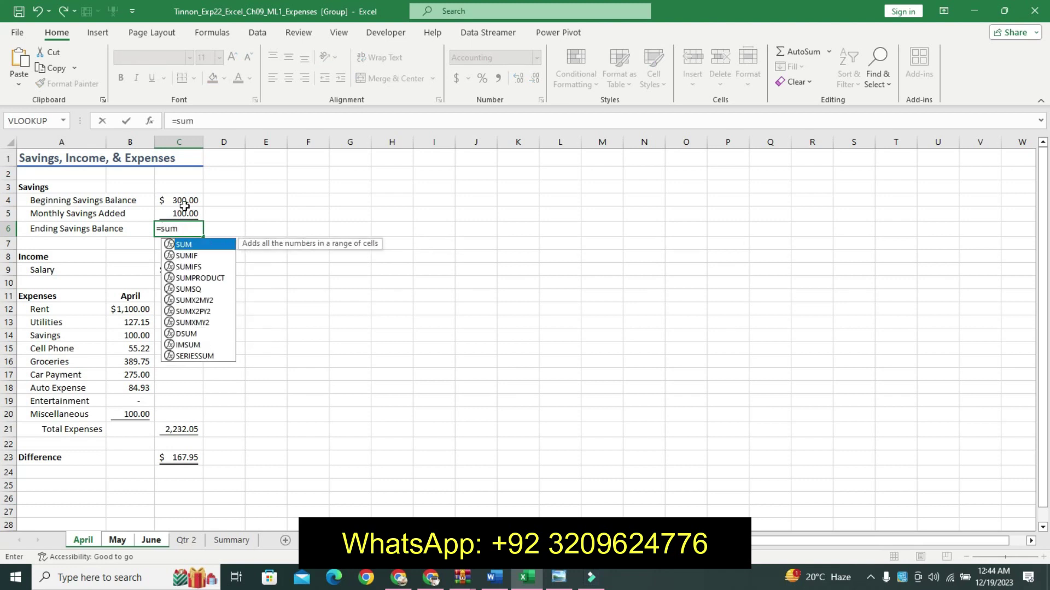
double_click(213, 248)
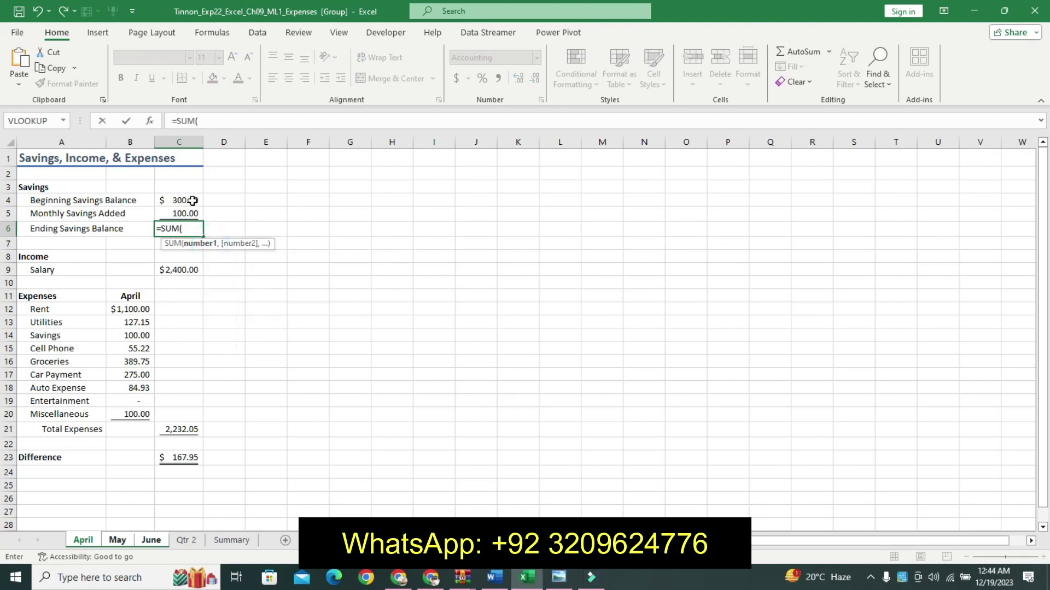
drag(190, 200, 194, 209)
key(Return)
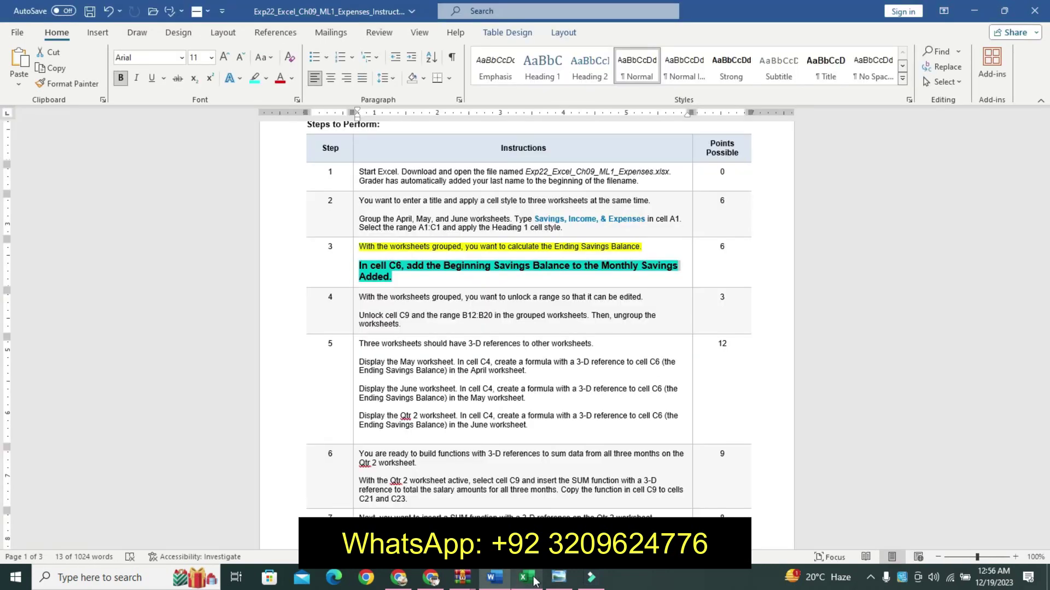
Step: Undo step 3's emphasis and highlight step 4's first line in yellow
key(alt+Tab)
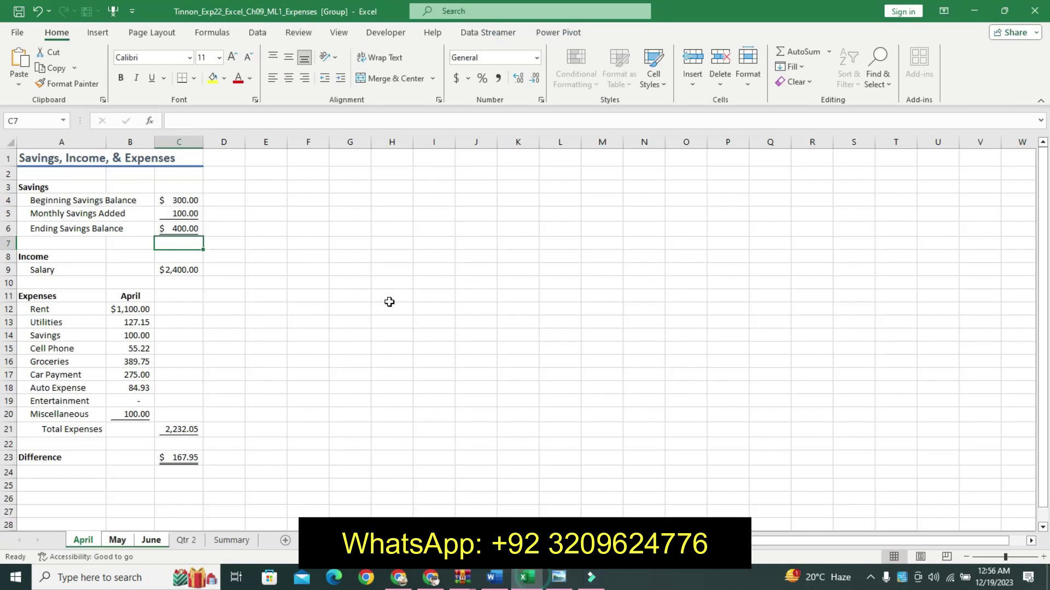
key(alt+Tab)
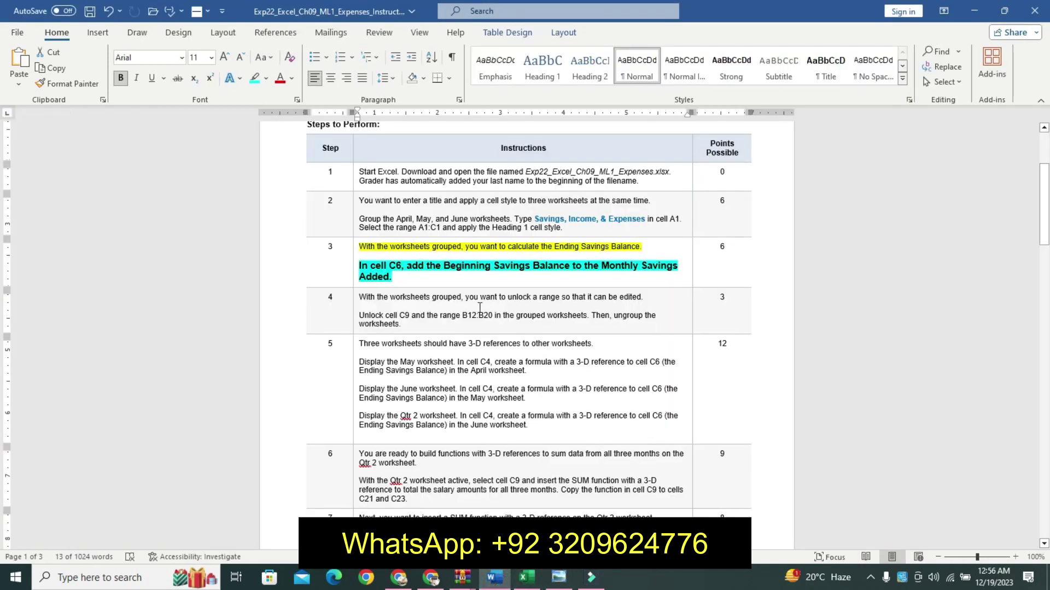
key(ctrl+z)
key(ctrl+z)
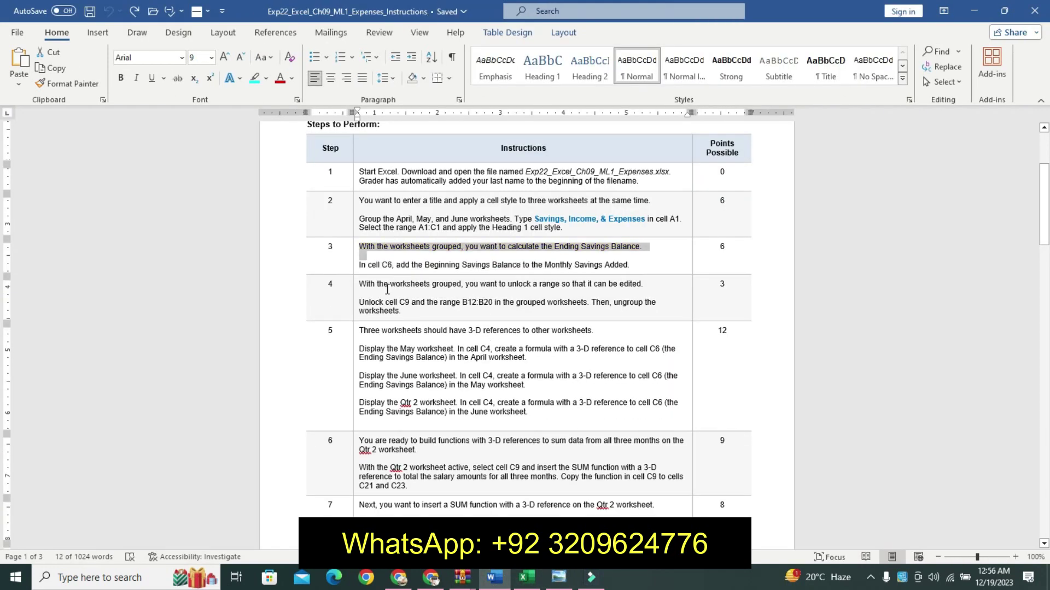
drag(361, 286, 377, 291)
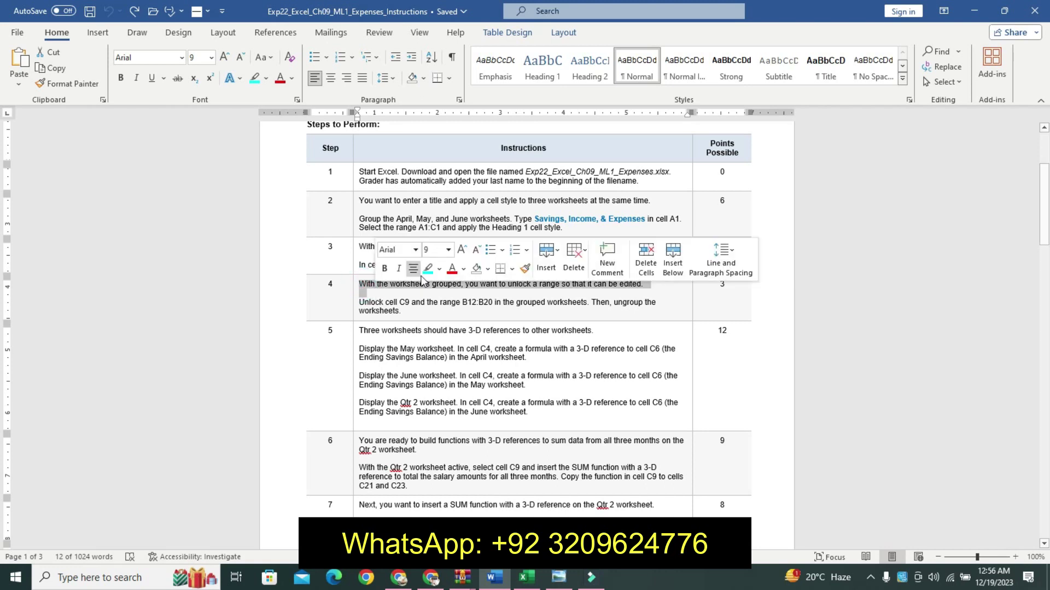
click(440, 269)
click(429, 284)
Step: Make step 4's unlock instruction larger, bold and turquoise, then mark B12:B20 in it
drag(359, 303, 410, 314)
click(407, 304)
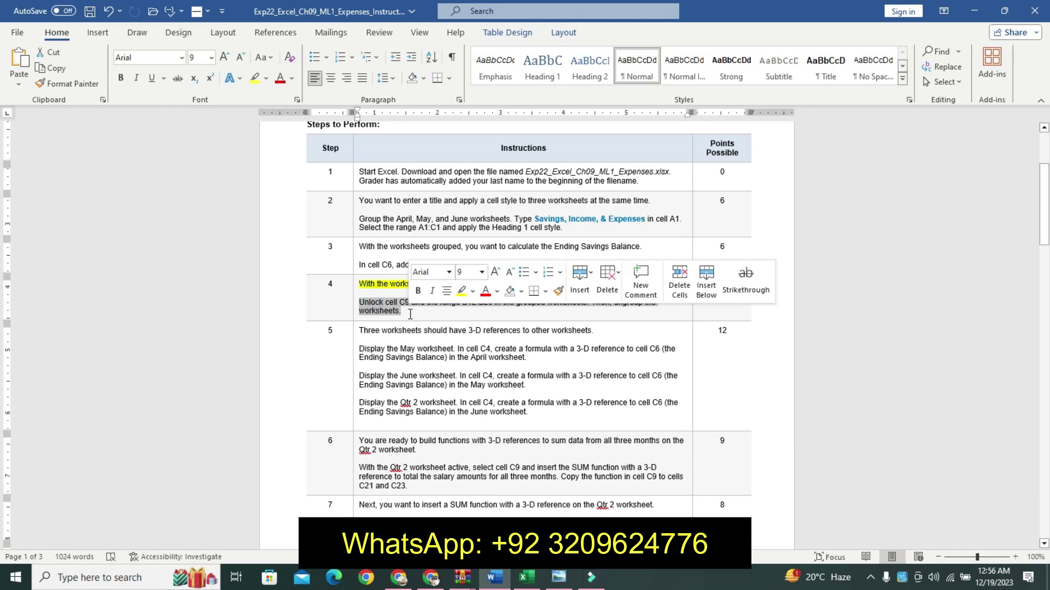
key(ctrl+shift+period)
key(ctrl+shift+period)
click(417, 290)
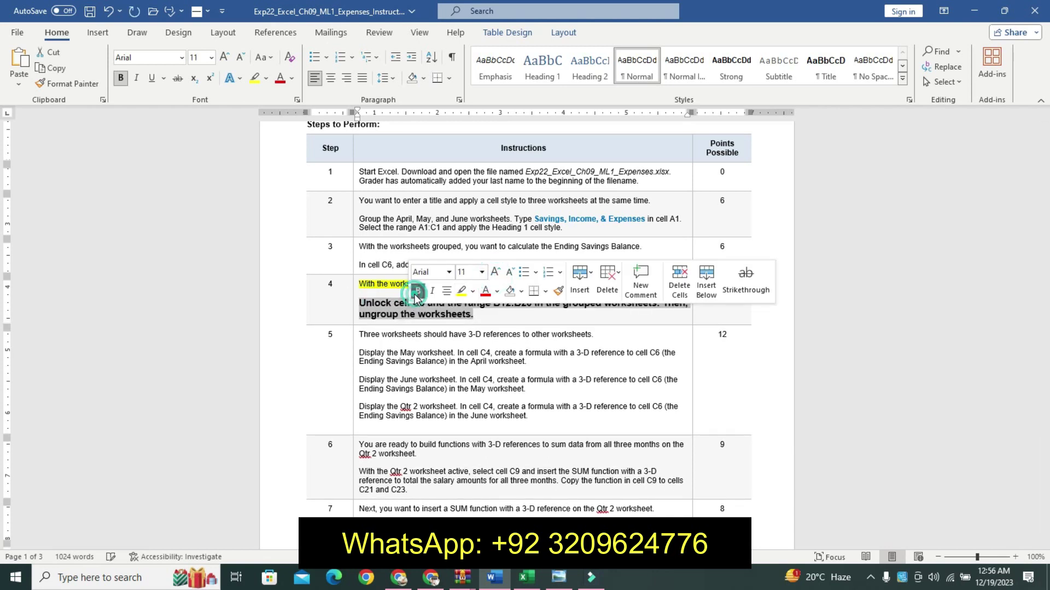
click(473, 291)
click(500, 307)
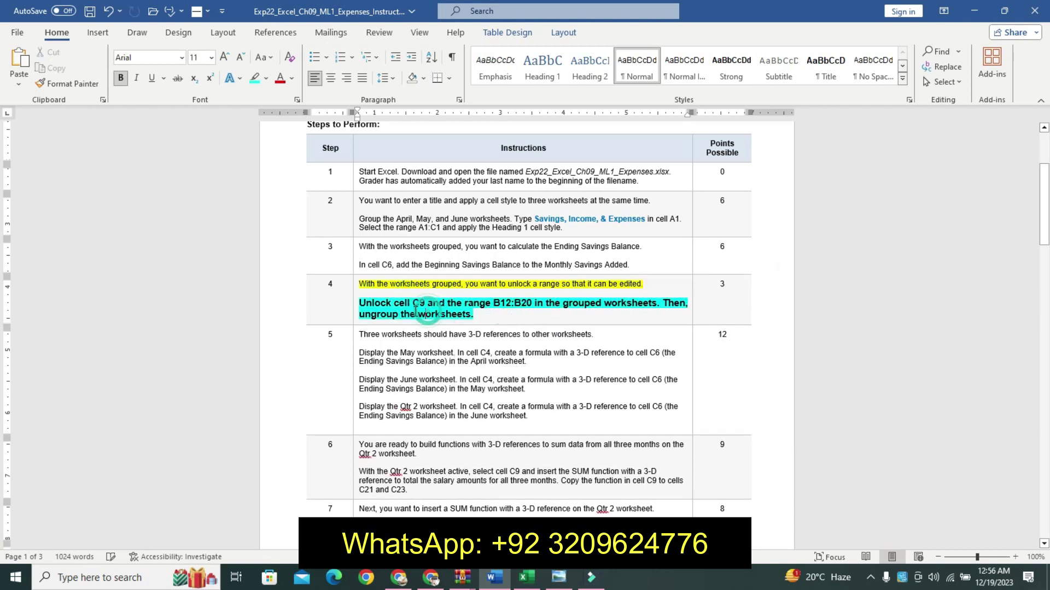
drag(377, 304, 530, 312)
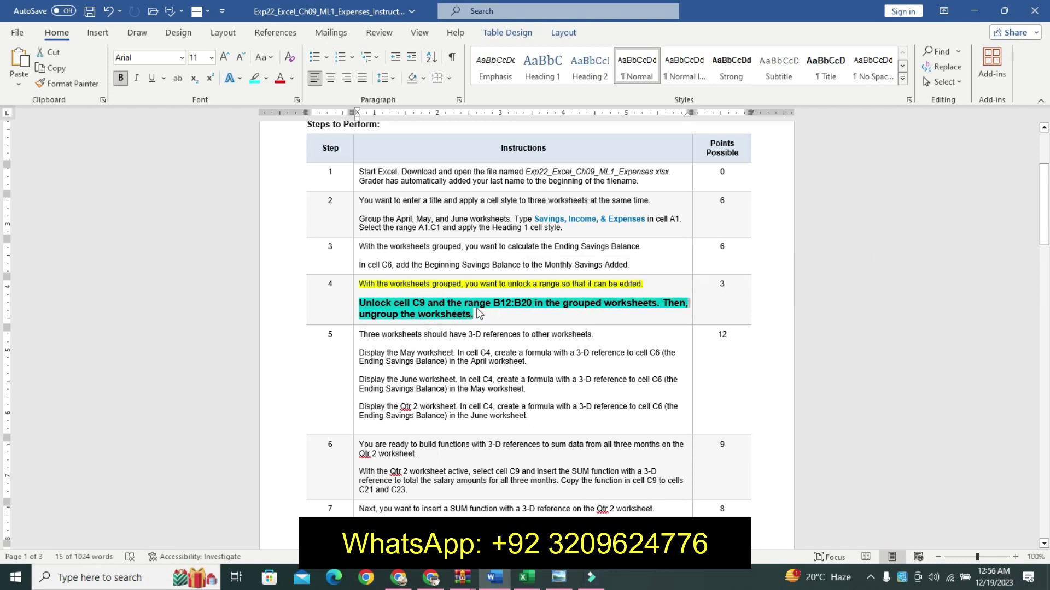
drag(494, 304, 527, 306)
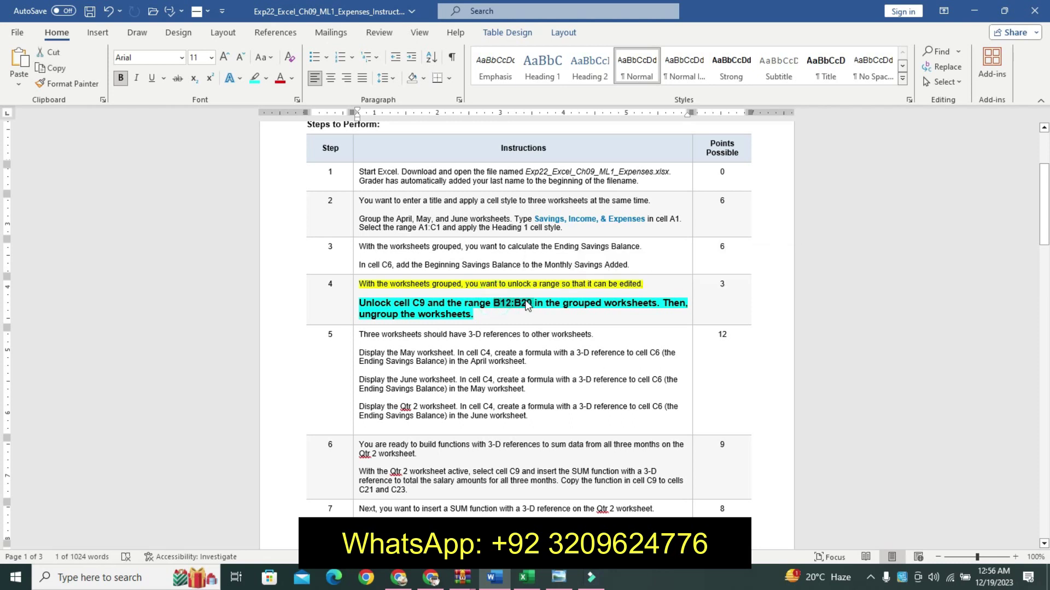
click(526, 578)
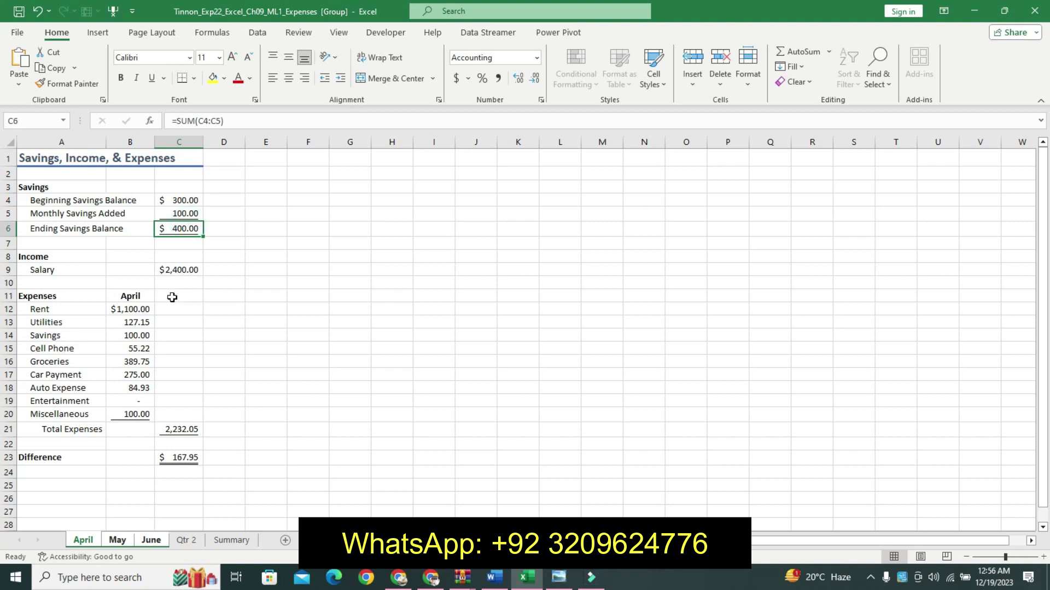
Step: Clear the Locked protection setting on cell C9
click(181, 270)
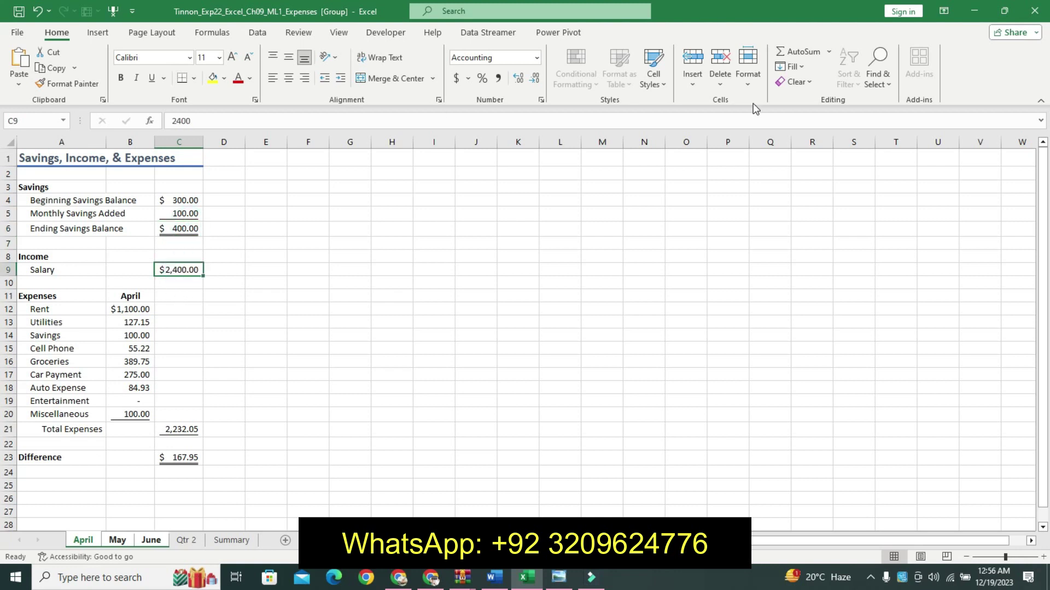
click(540, 99)
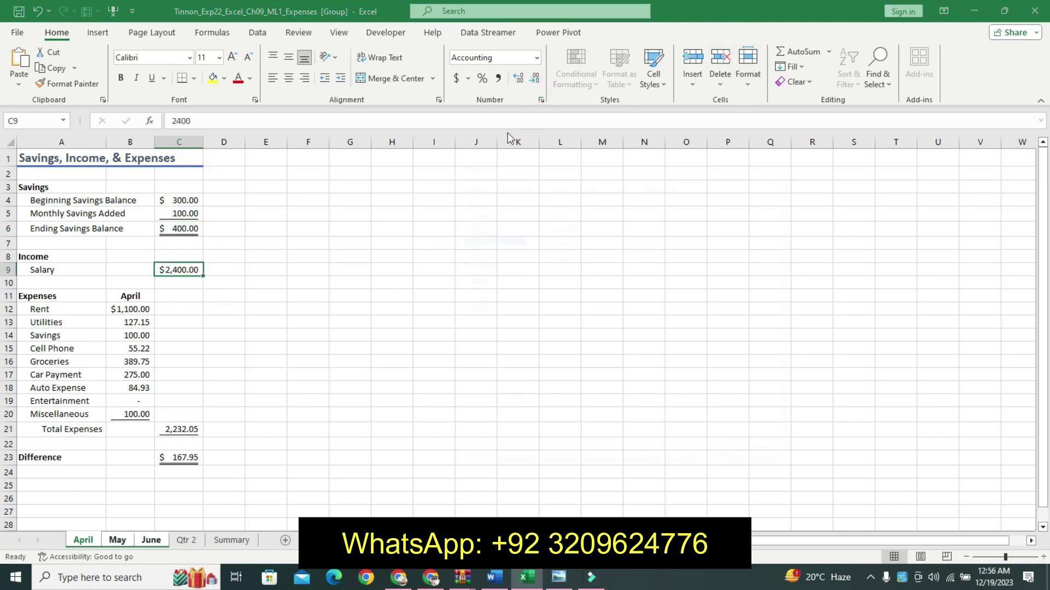
click(663, 186)
click(460, 202)
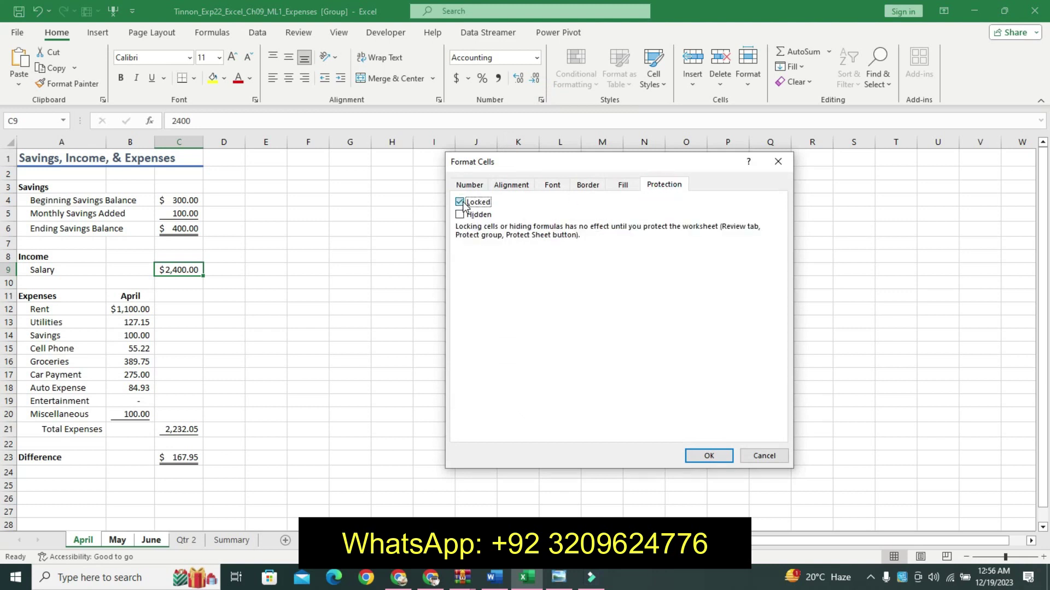
click(710, 453)
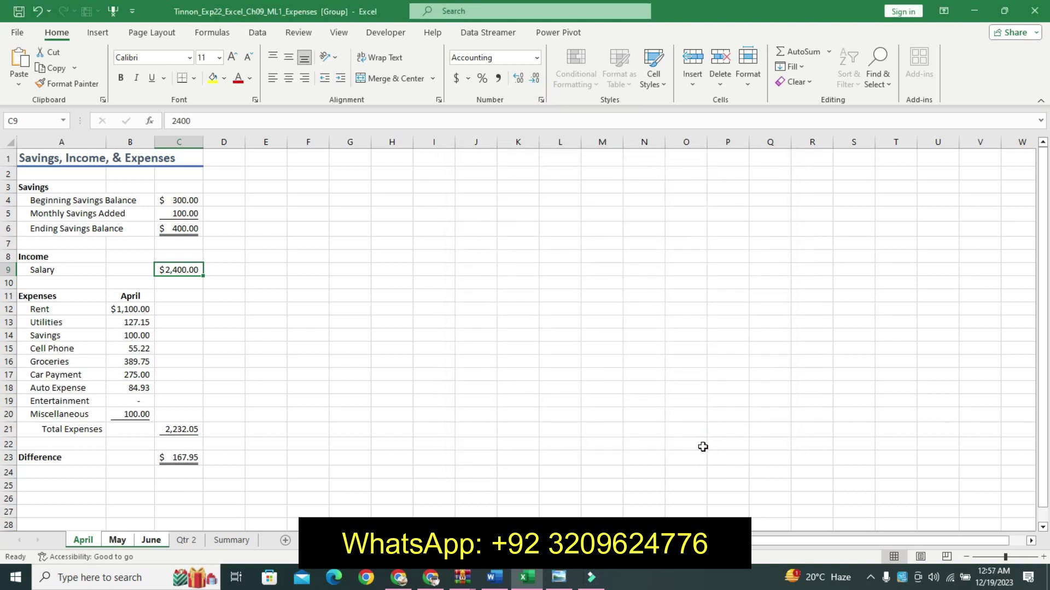
Step: Select B12:B20 via the Name Box and clear its Locked protection setting
click(54, 119)
text(B12:B20)
key(Return)
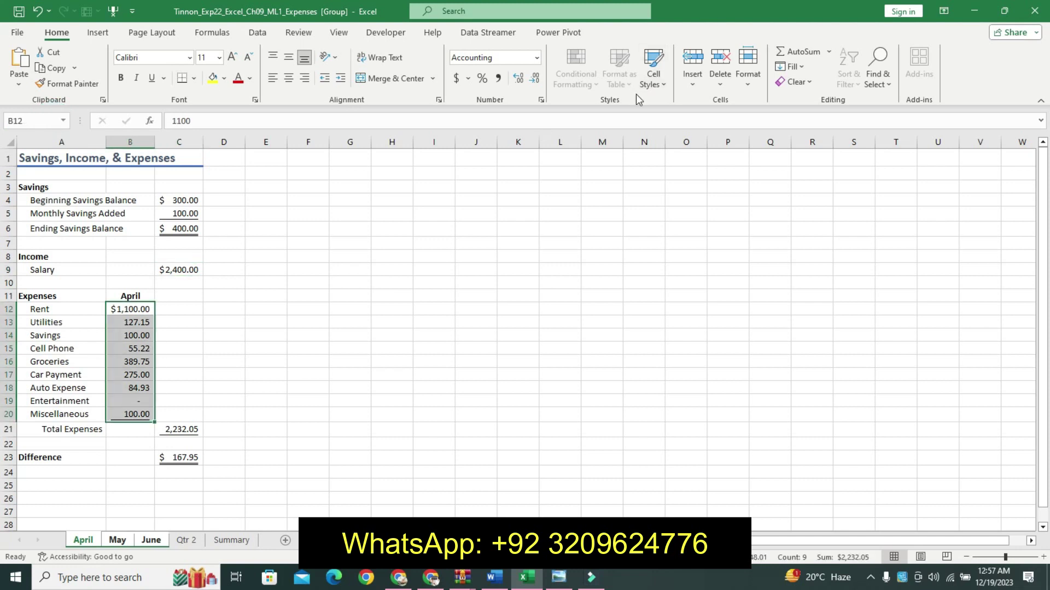
click(541, 99)
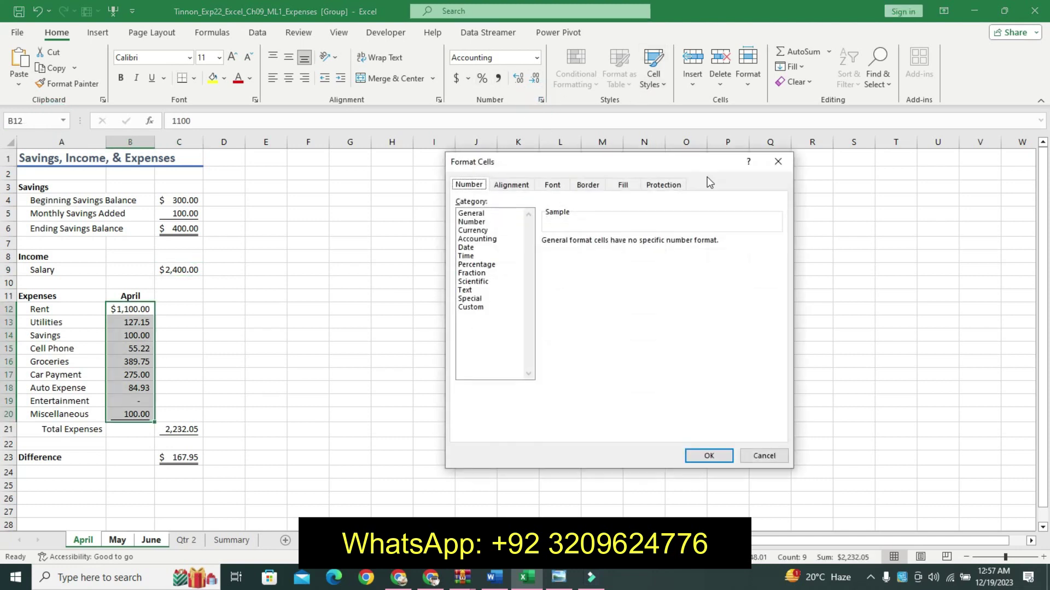
click(663, 186)
click(460, 203)
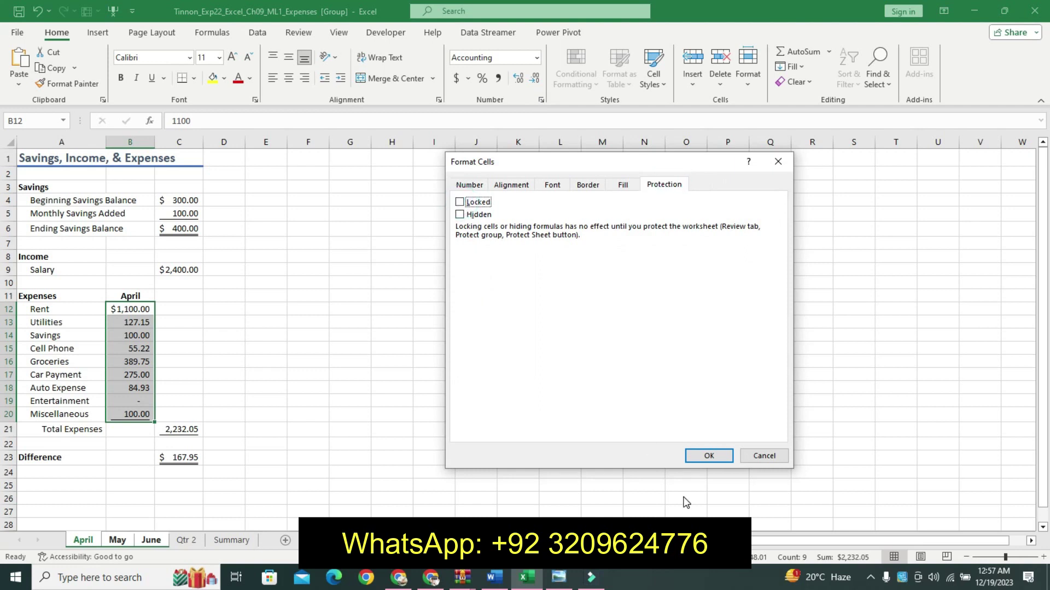
click(708, 455)
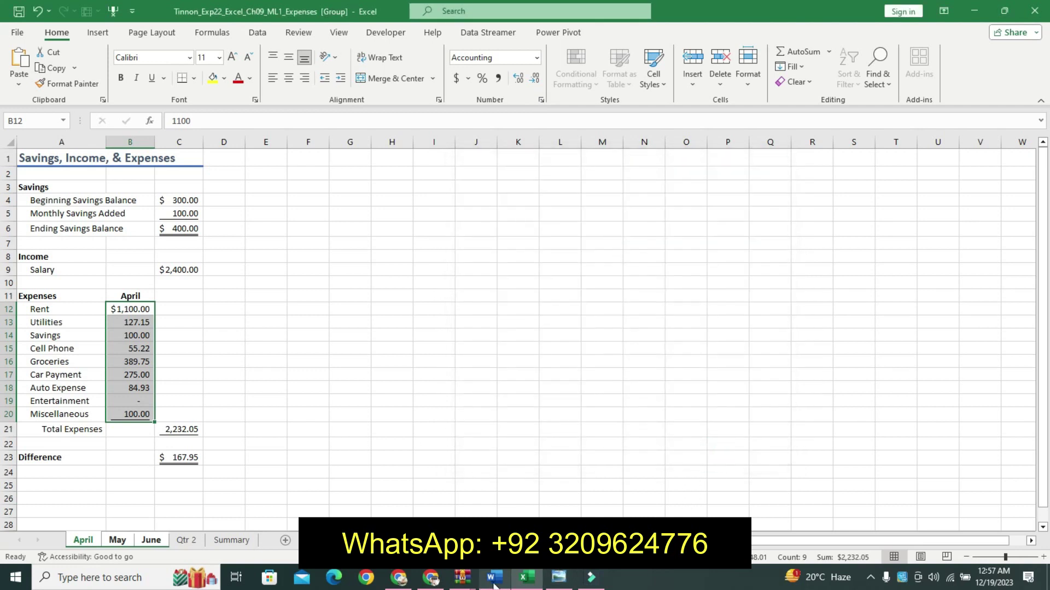
Step: Ungroup the April, May and June sheets
click(493, 577)
click(523, 579)
right_click(87, 541)
click(141, 528)
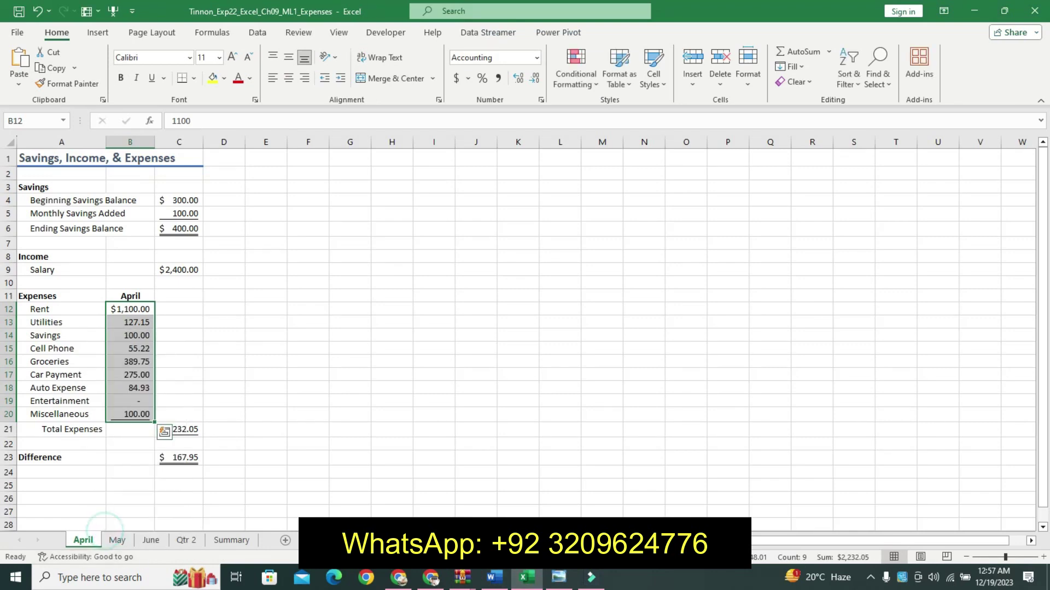
Step: Undo step 4's emphasis and highlight step 5's first line in yellow
click(494, 580)
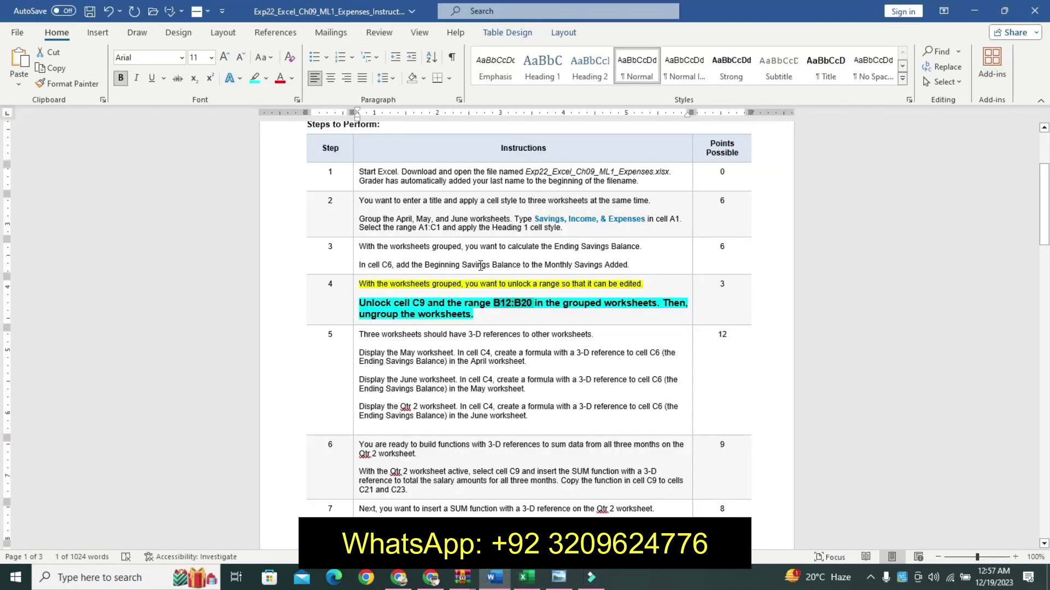
key(ctrl+z)
key(ctrl+z)
key(ctrl+z)
key(ctrl+z)
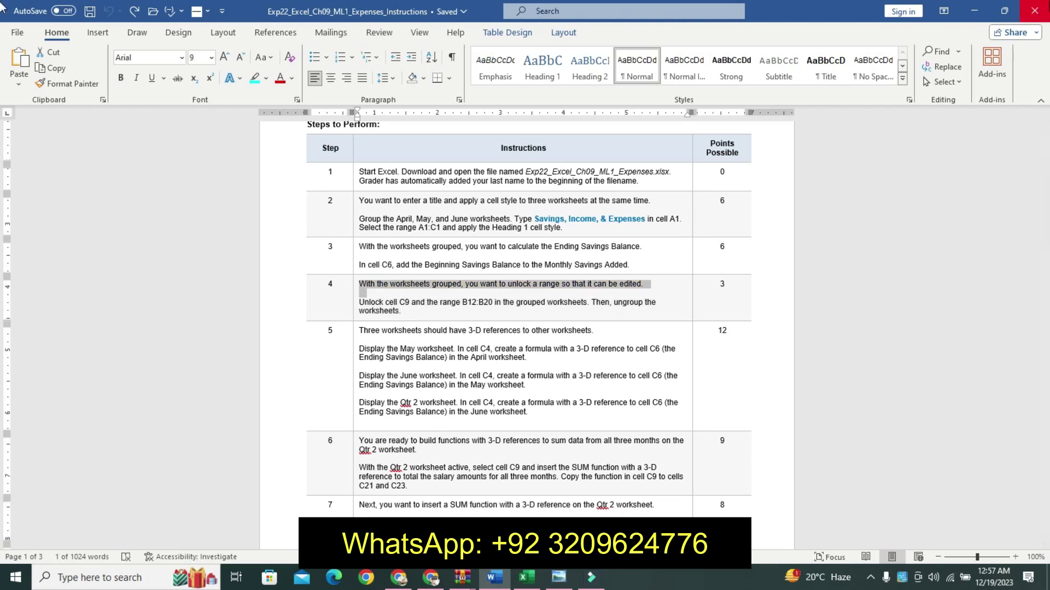
drag(1044, 218, 1044, 233)
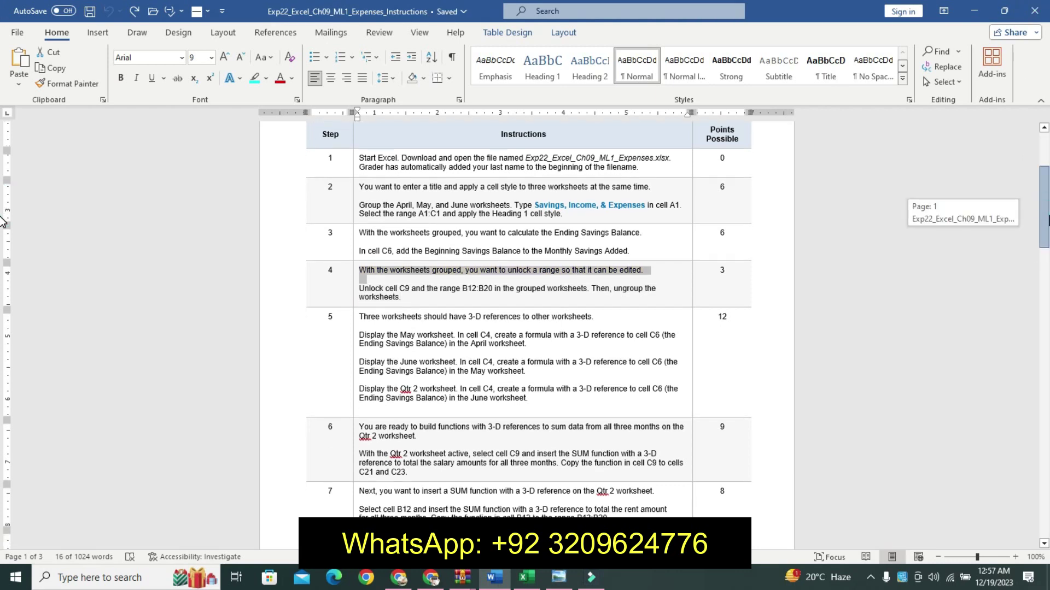
drag(359, 317, 567, 321)
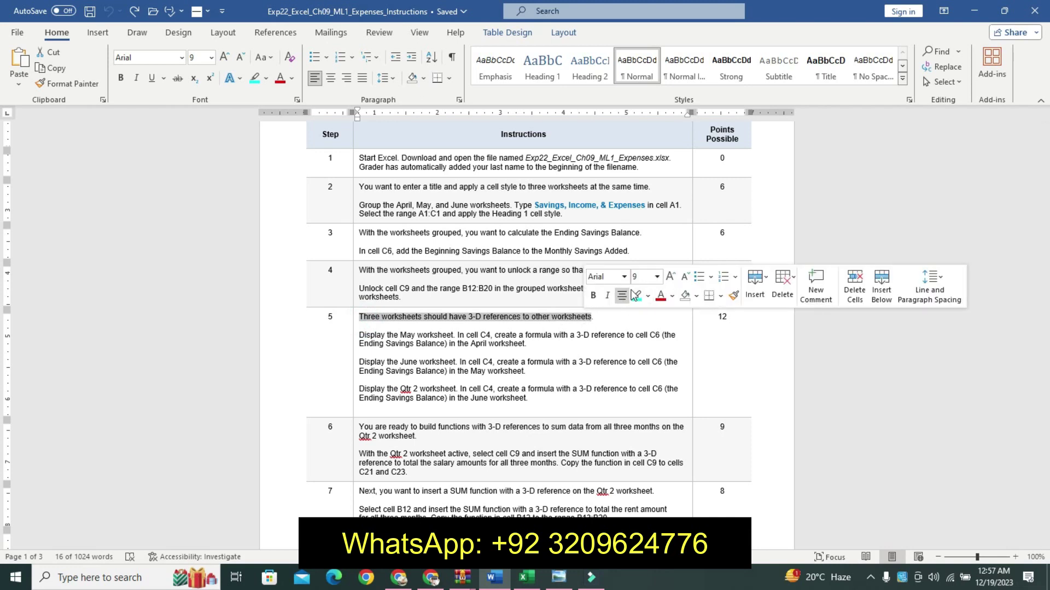
click(647, 297)
click(637, 318)
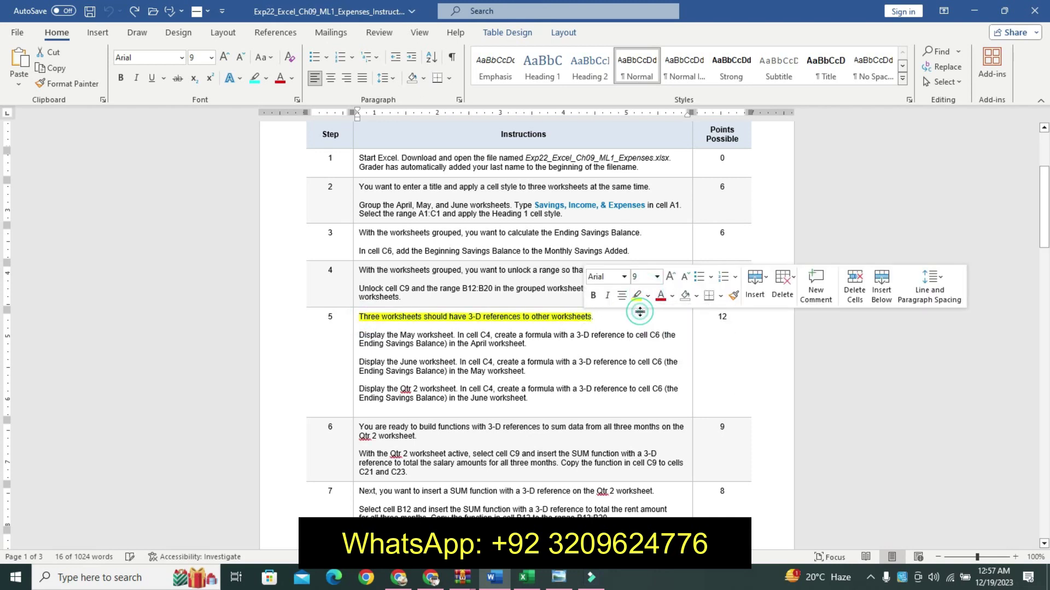
Step: Make step 5's three Display instructions 11 pt, bold and cyan-highlighted
drag(360, 335, 539, 355)
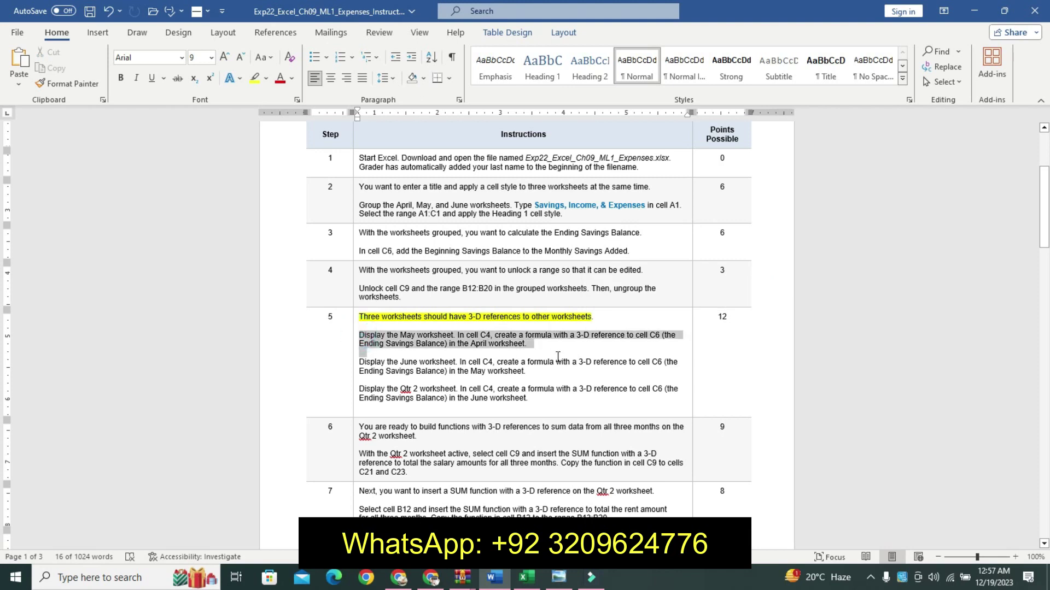
drag(361, 334, 547, 390)
click(548, 390)
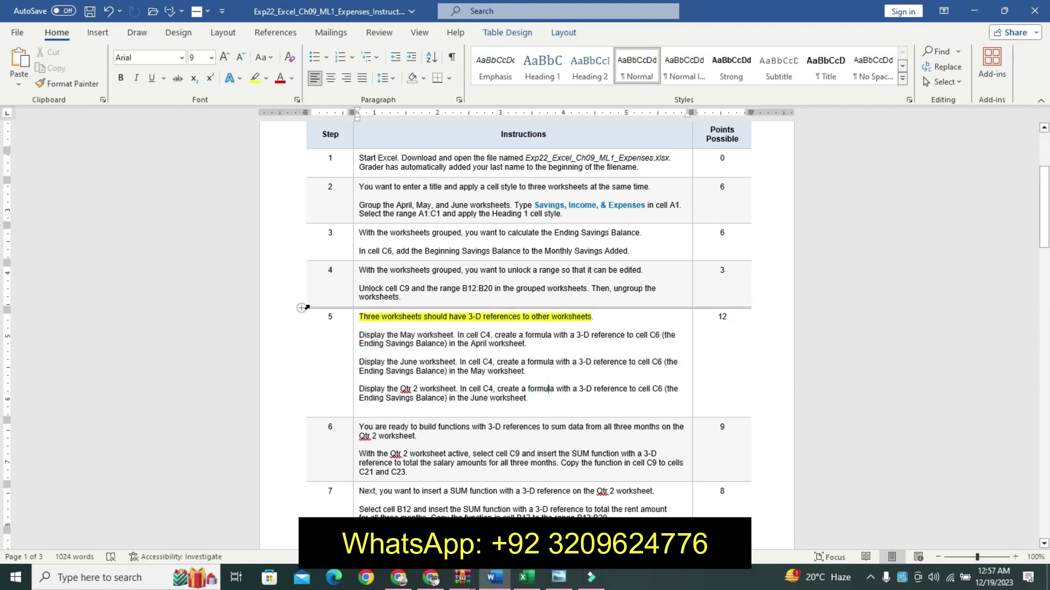
click(363, 335)
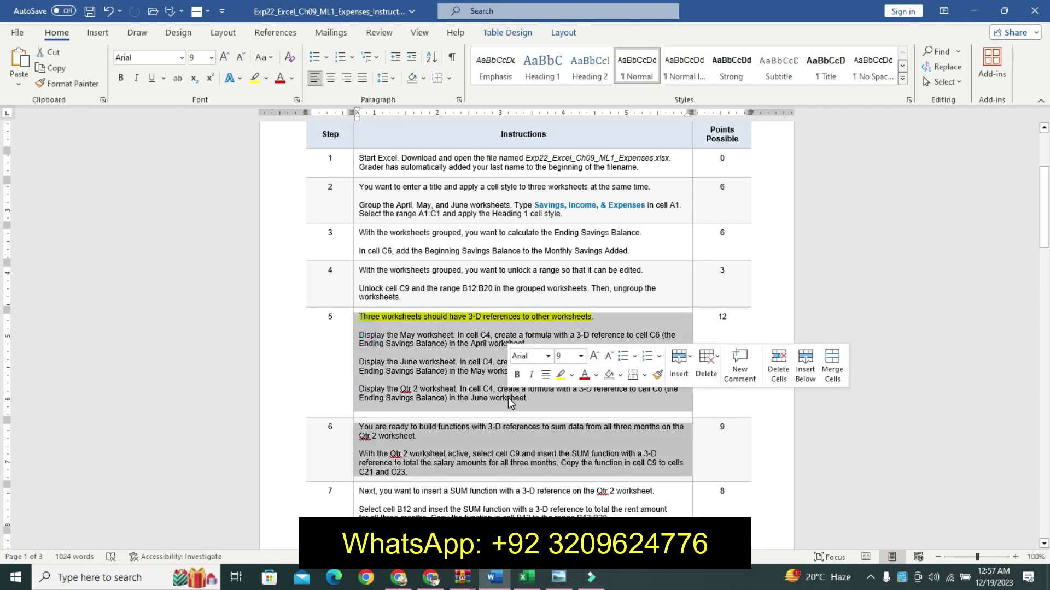
click(365, 333)
drag(365, 333, 532, 399)
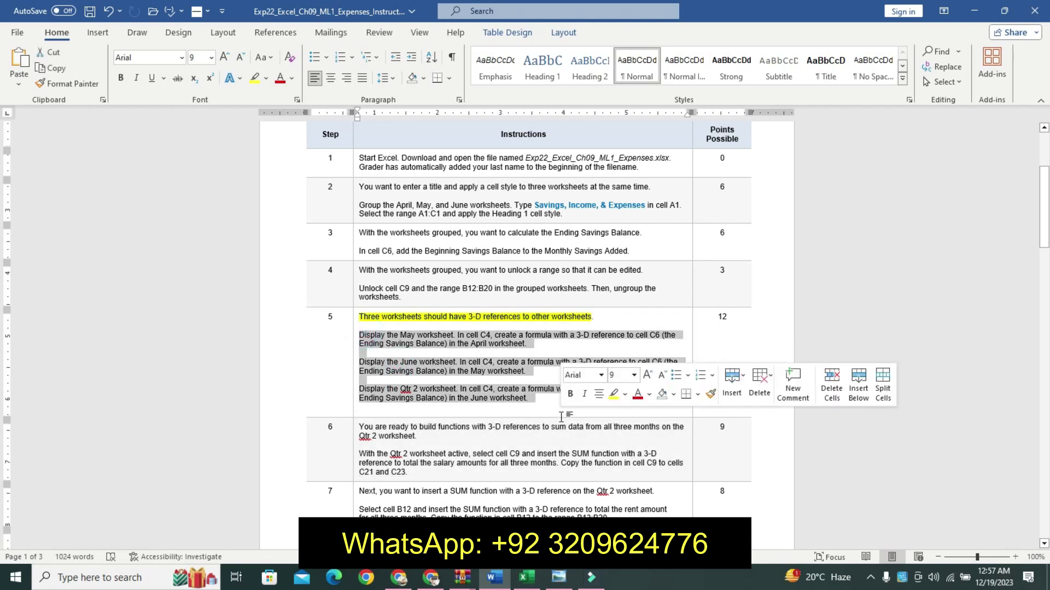
click(647, 377)
click(648, 377)
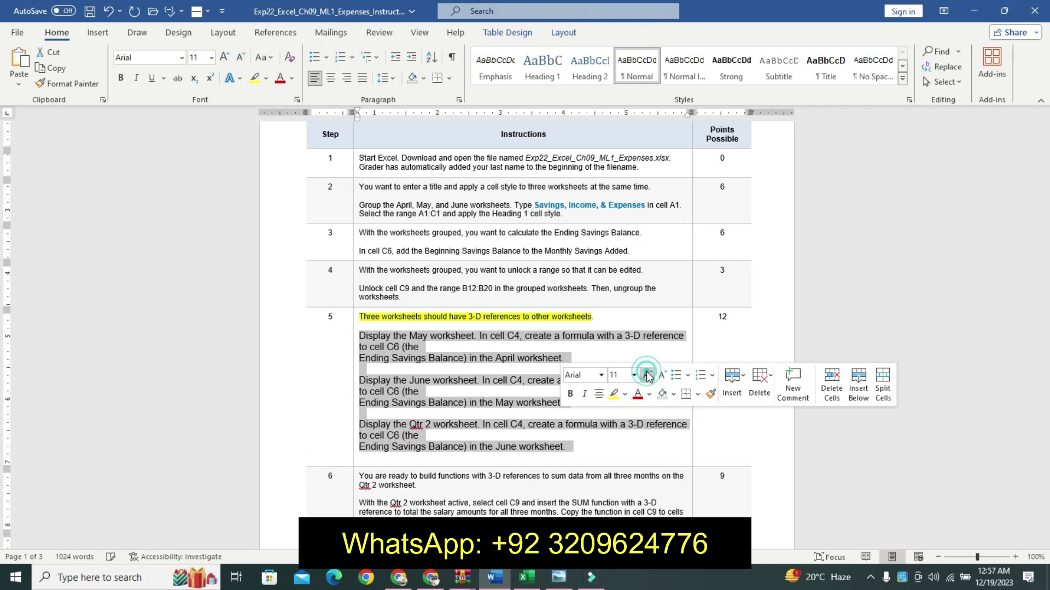
click(570, 394)
click(625, 394)
click(637, 417)
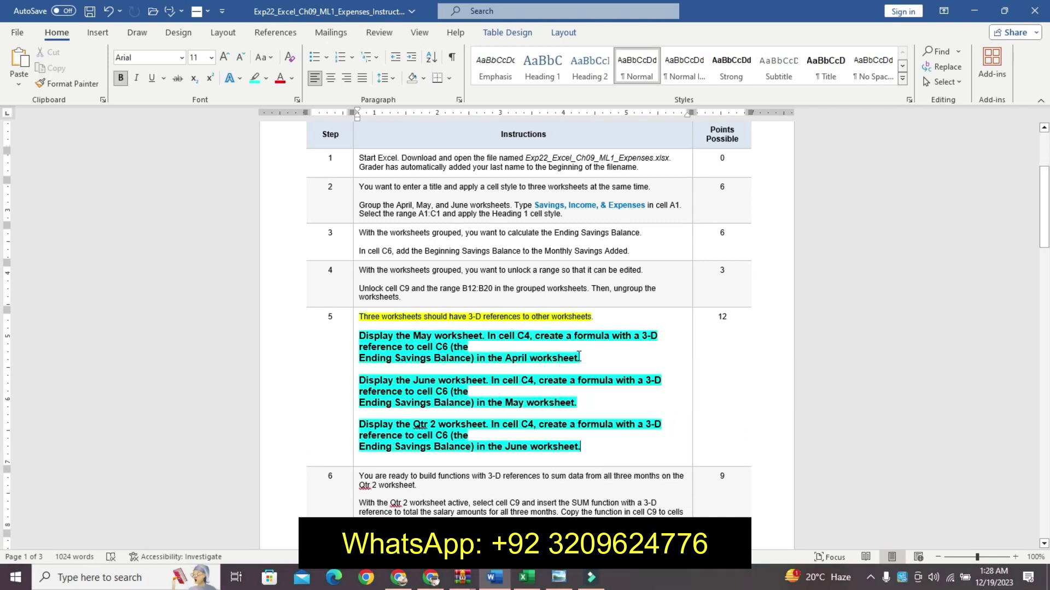
drag(358, 335, 569, 345)
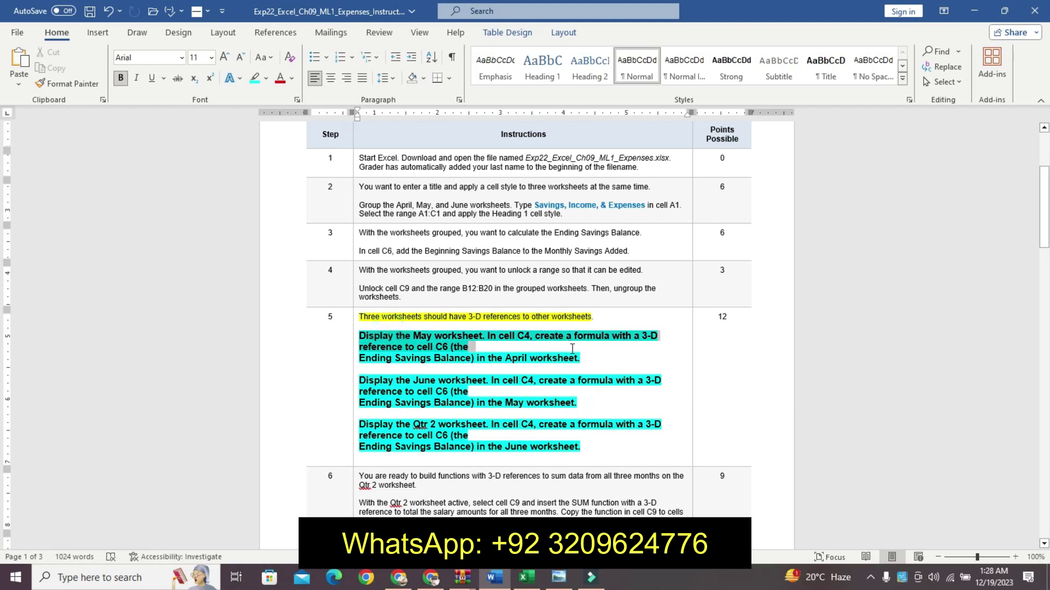
click(526, 577)
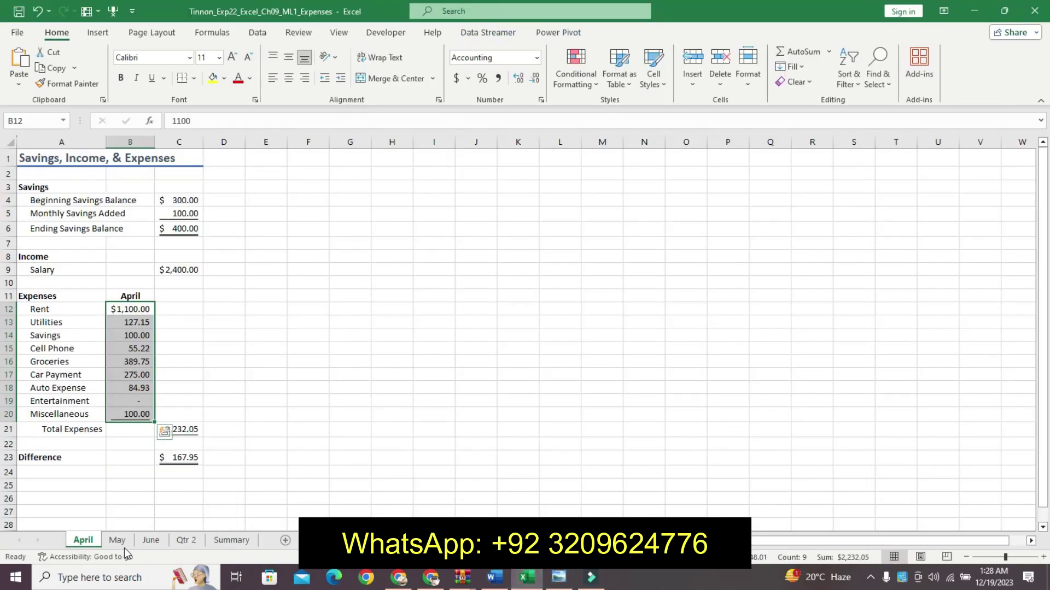
Step: Enter =April!C6 in May's C4 so it shows the $400.00 balance
click(122, 545)
click(183, 206)
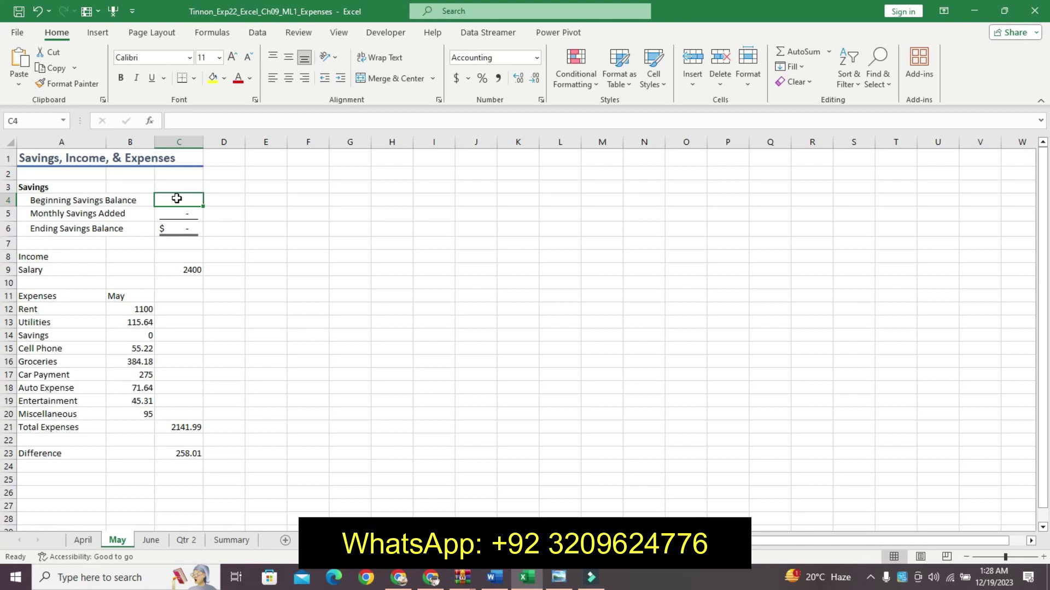
key(ctrl+End)
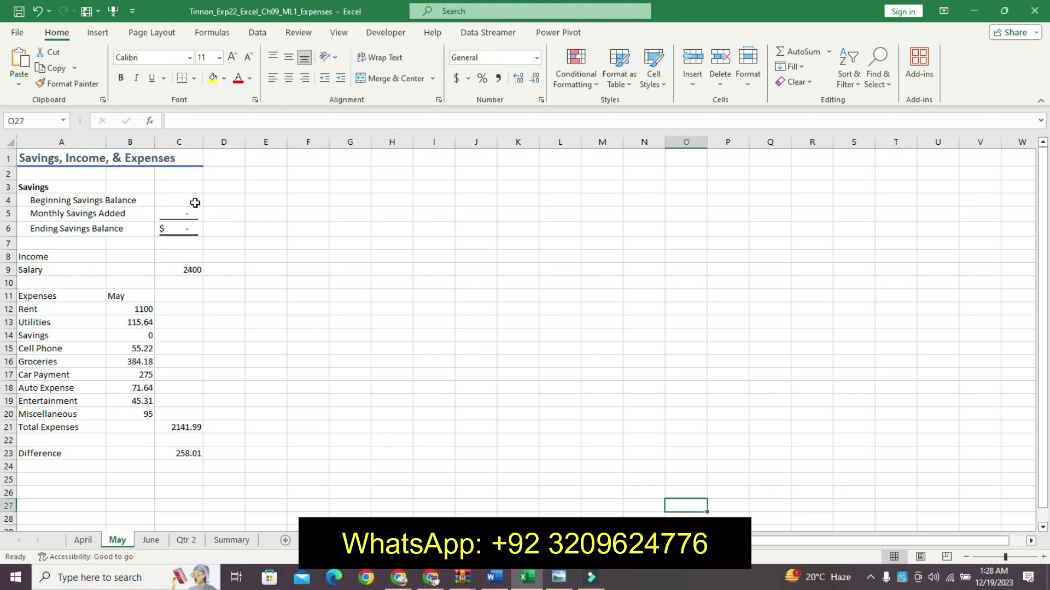
click(194, 203)
text(=)
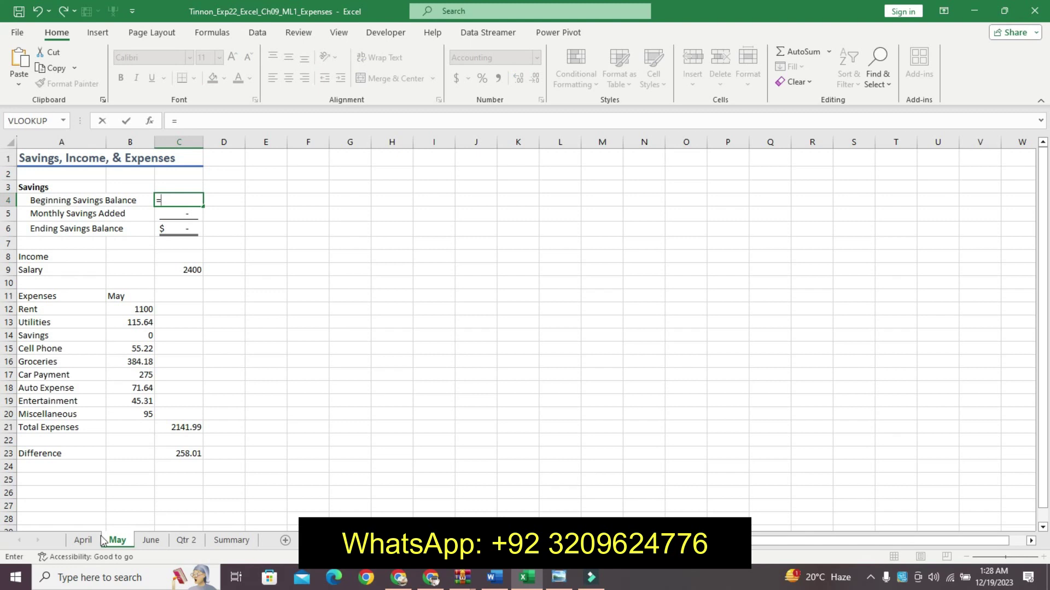
click(85, 540)
click(187, 229)
key(Return)
click(197, 199)
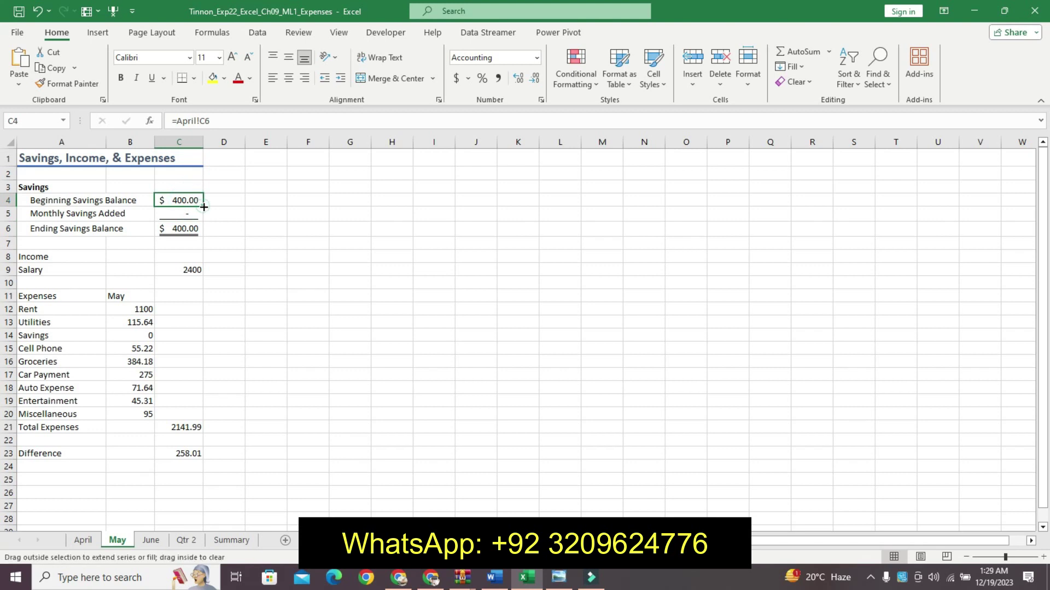
Step: Drag C4's fill handle toward C5, then clear the selection
click(494, 578)
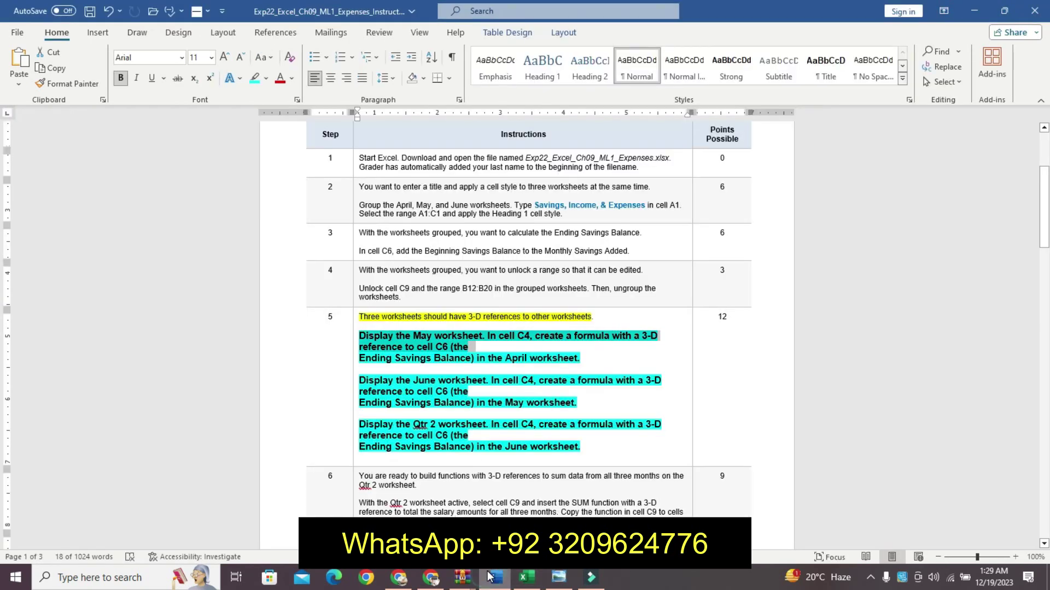
click(522, 578)
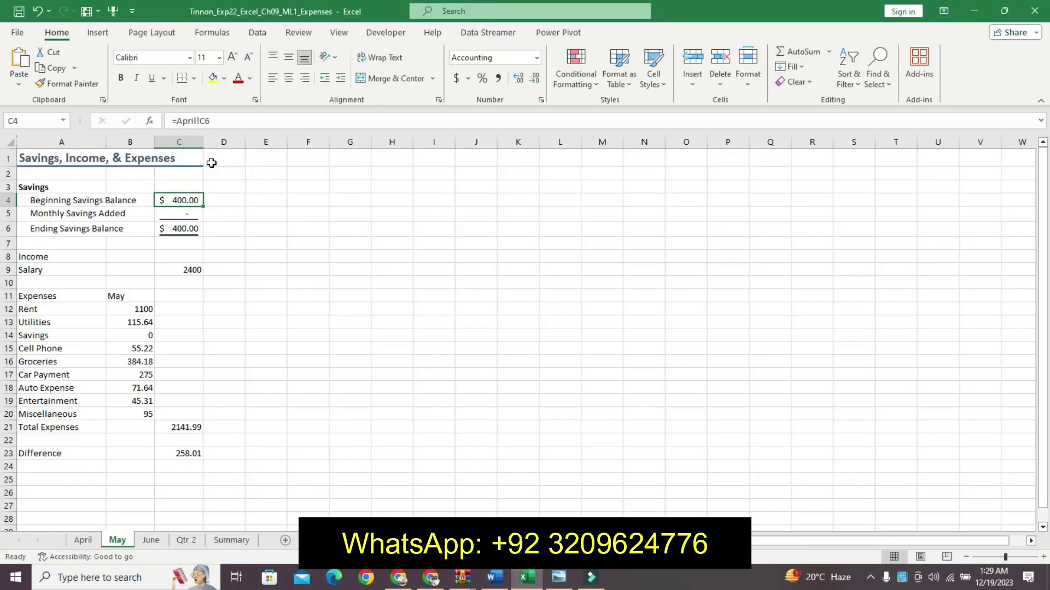
mouse_move(204, 208)
mouse_down()
mouse_move(198, 222)
mouse_move(204, 206)
mouse_up()
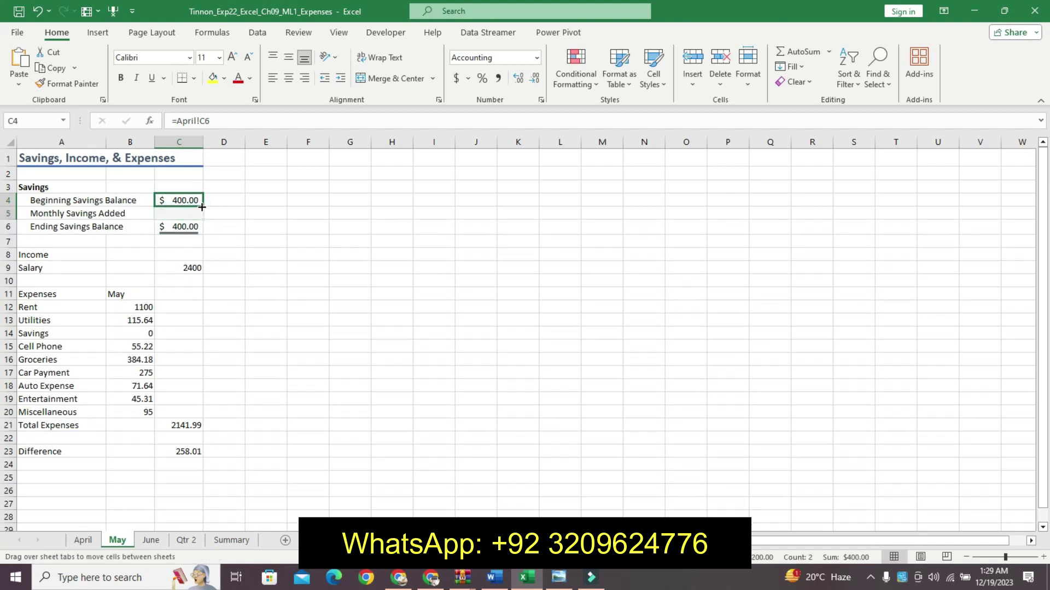
drag(204, 207, 203, 220)
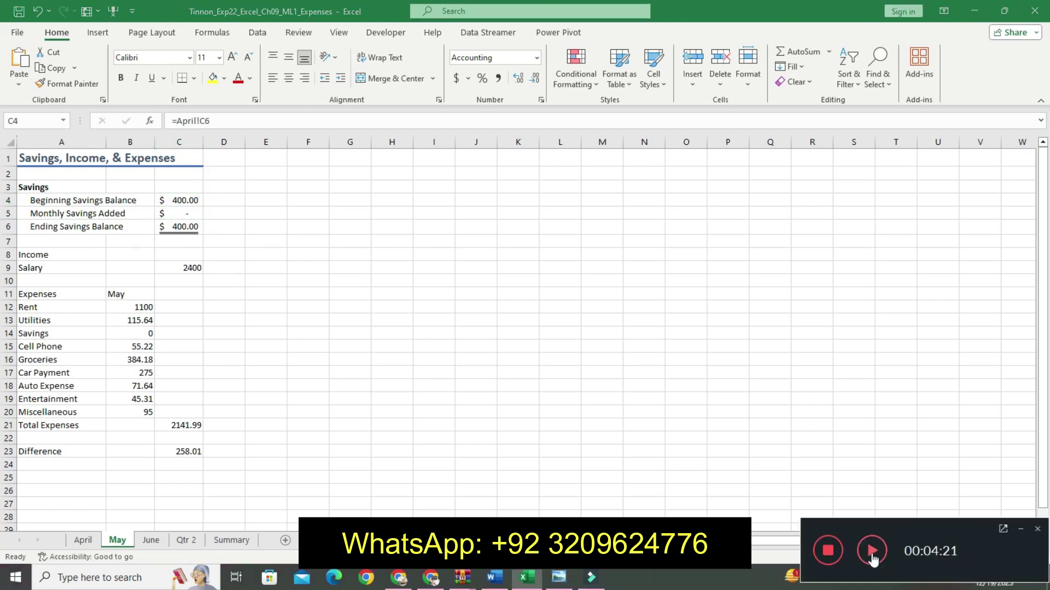
click(544, 412)
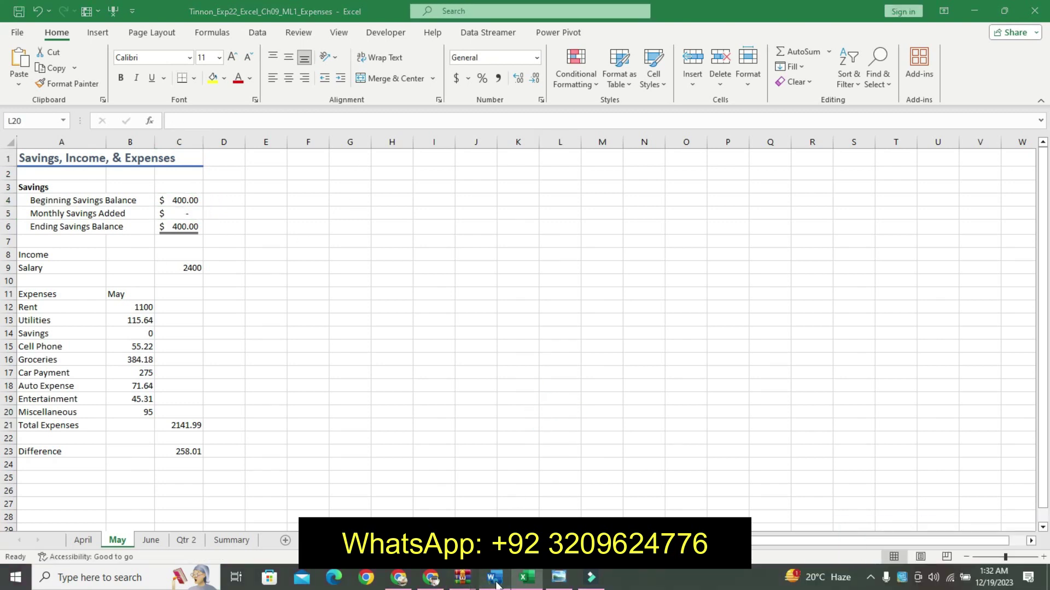
click(494, 578)
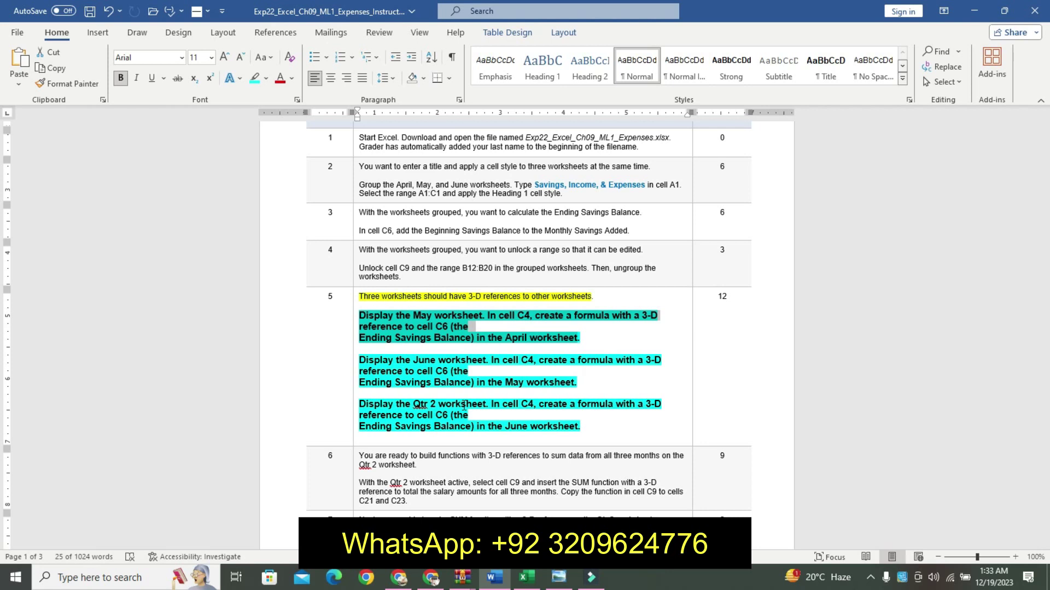
Step: Select the 'Display the June worksheet…' paragraph in step 5
click(456, 332)
mouse_move(358, 360)
mouse_down()
mouse_move(567, 373)
mouse_move(475, 379)
mouse_up()
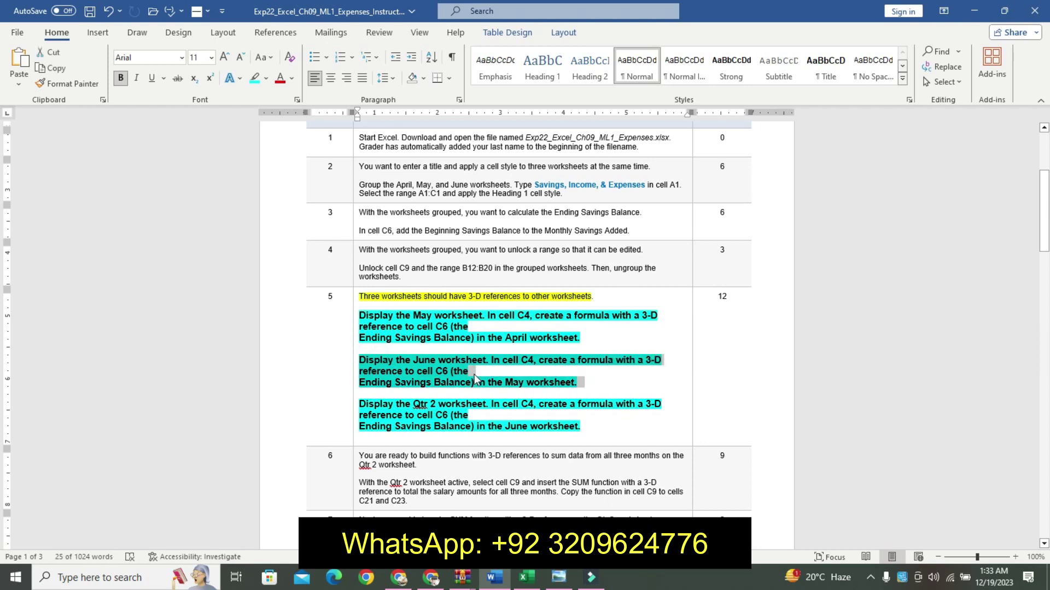
Step: On the June sheet, enter =May!C4 in cell C4 as a 3-D reference to May
click(524, 583)
click(150, 541)
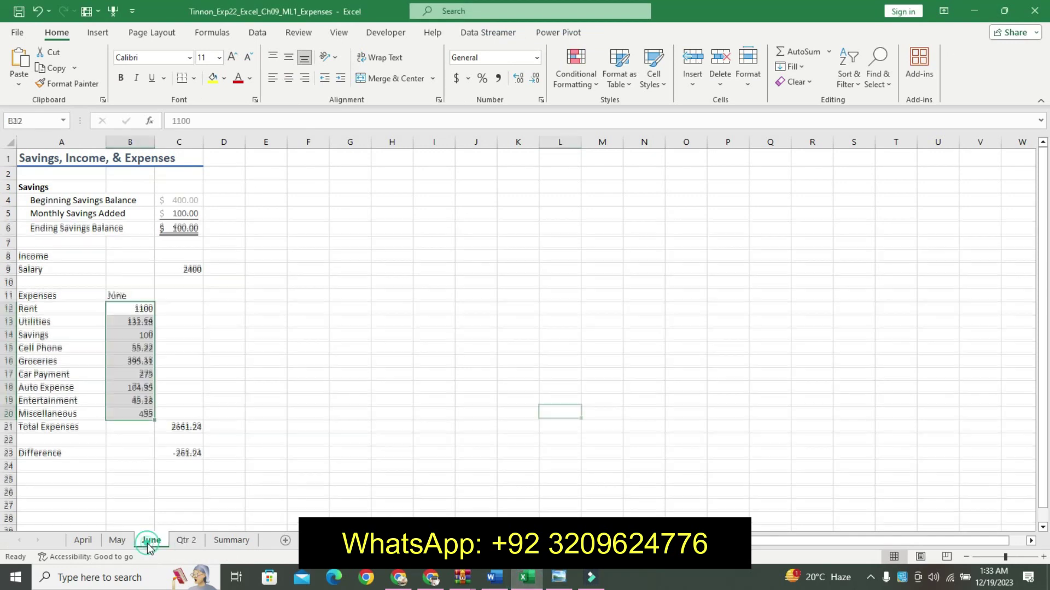
click(188, 203)
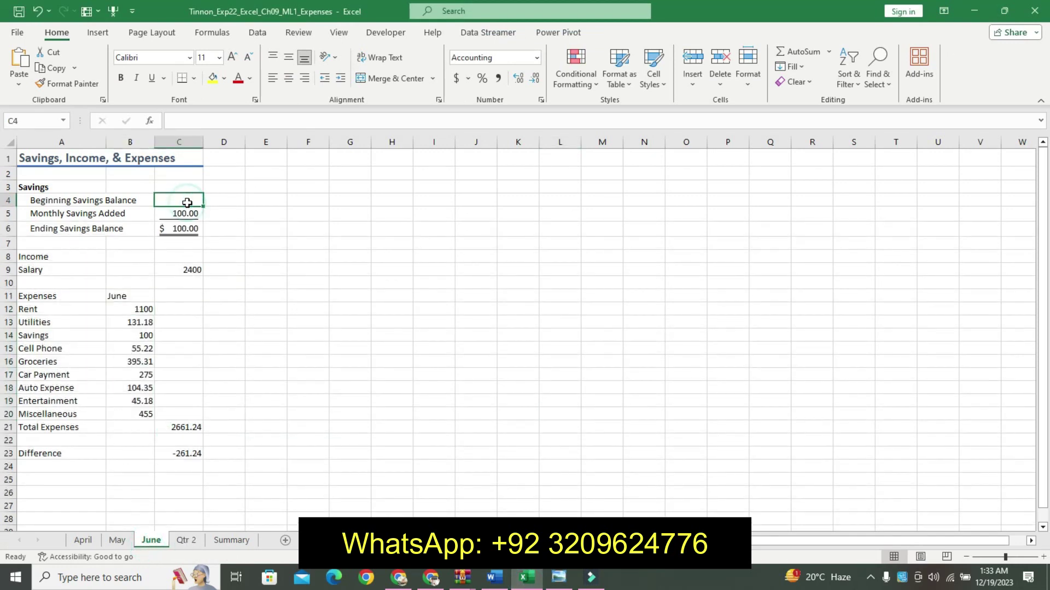
text(=)
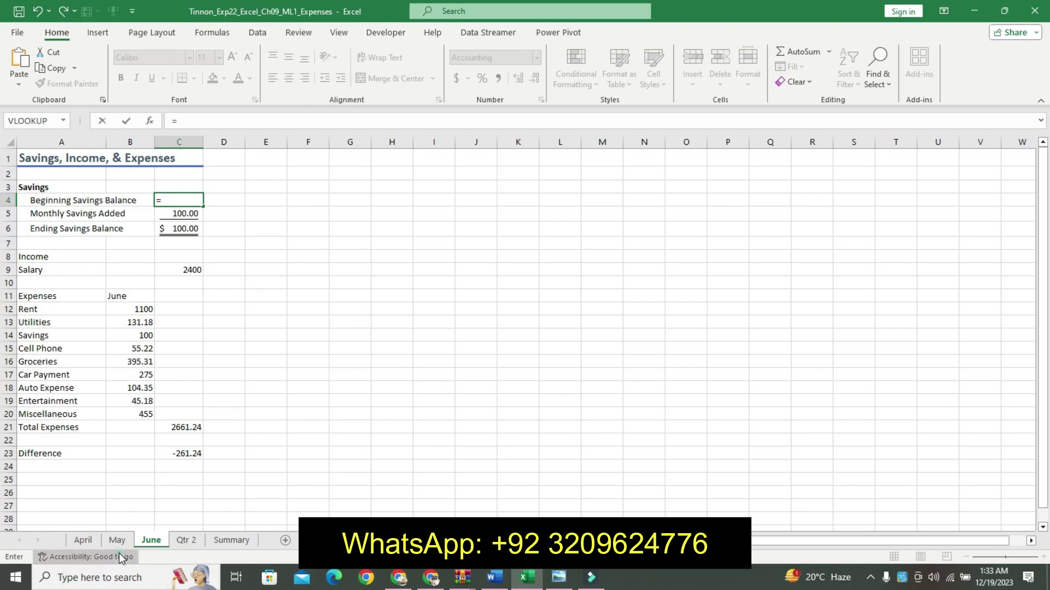
click(121, 540)
click(180, 201)
key(Return)
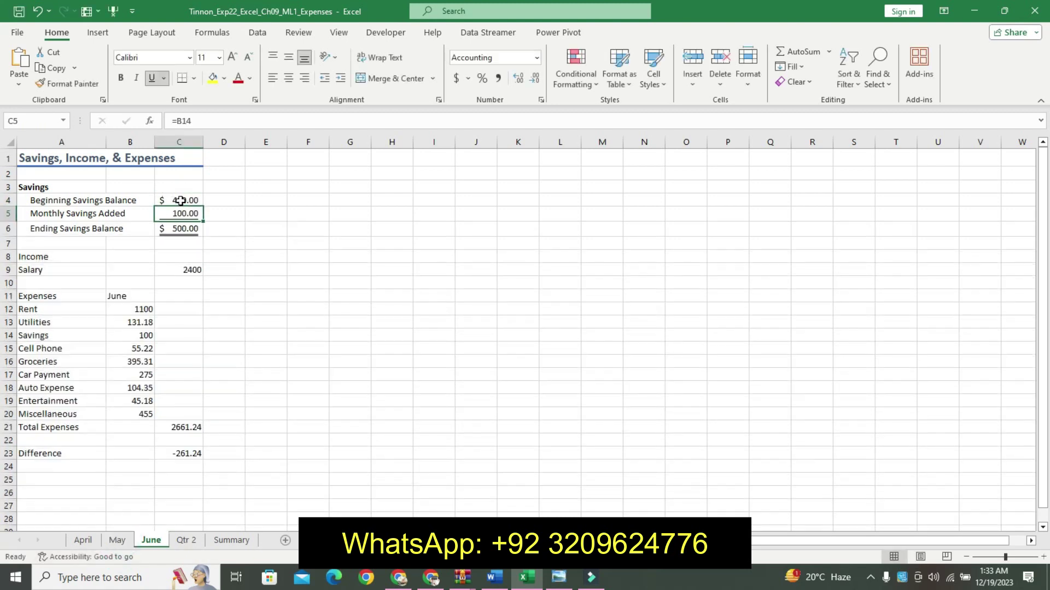
click(496, 584)
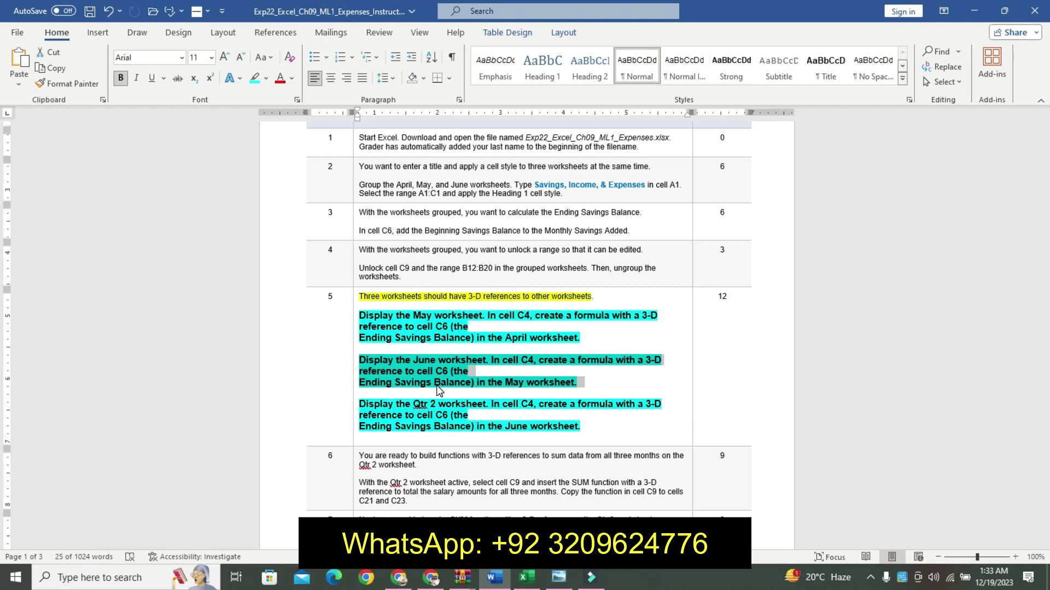
Step: Select the 'Display the Qtr 2 worksheet…' instruction paragraph in Word, then return to Excel
click(415, 404)
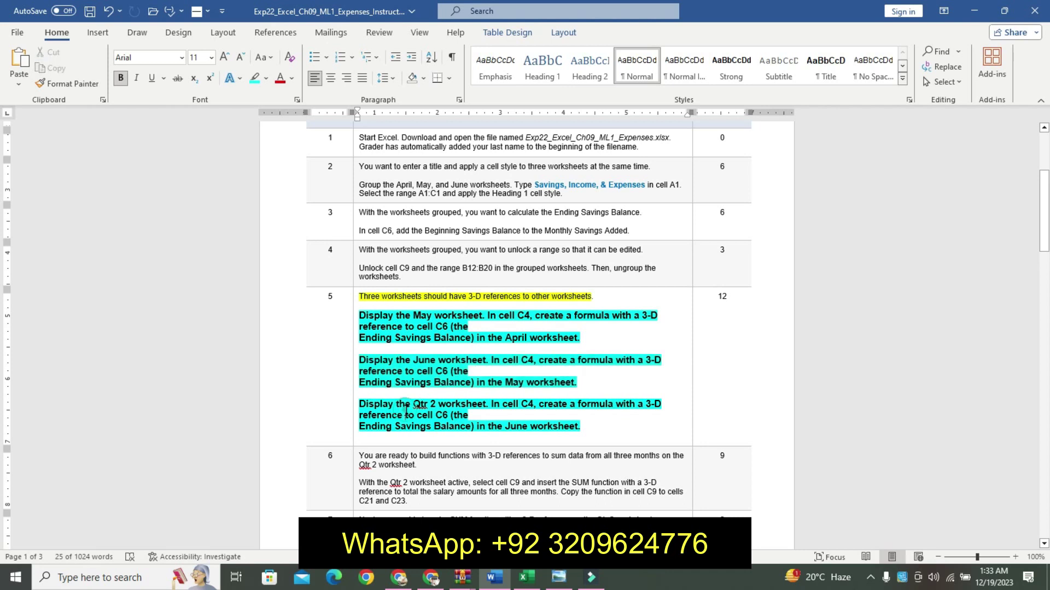
drag(361, 404, 595, 425)
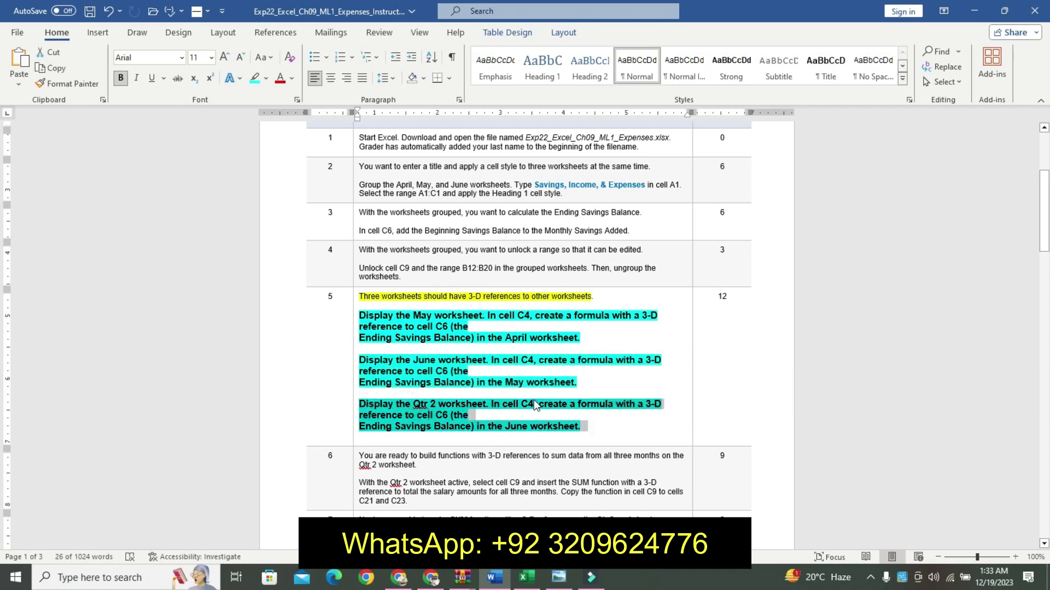
click(526, 577)
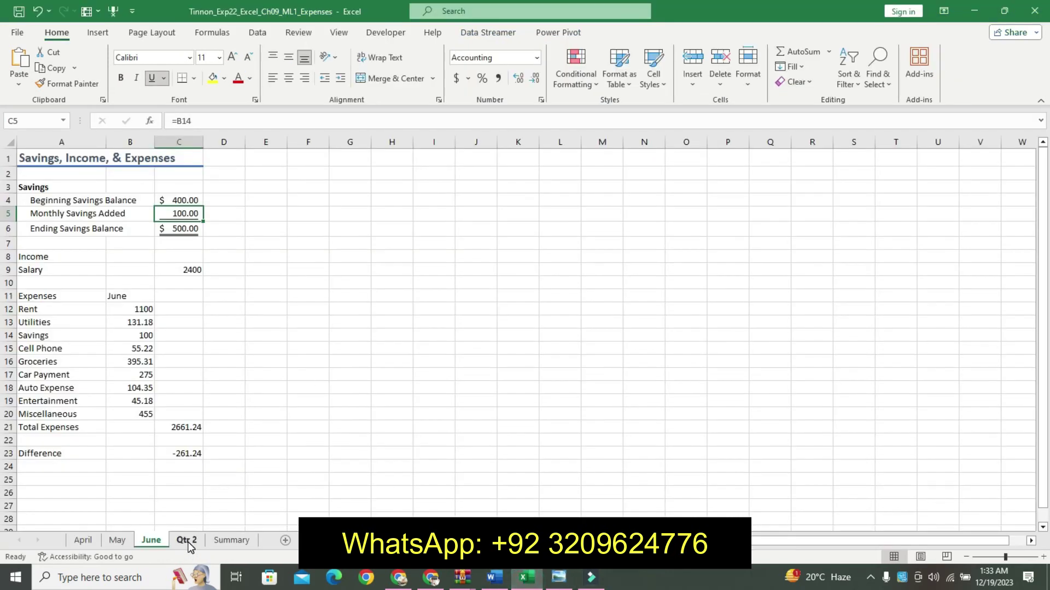
Step: On the Qtr 2 sheet, enter a reference to June's C4 in cell C3
click(186, 541)
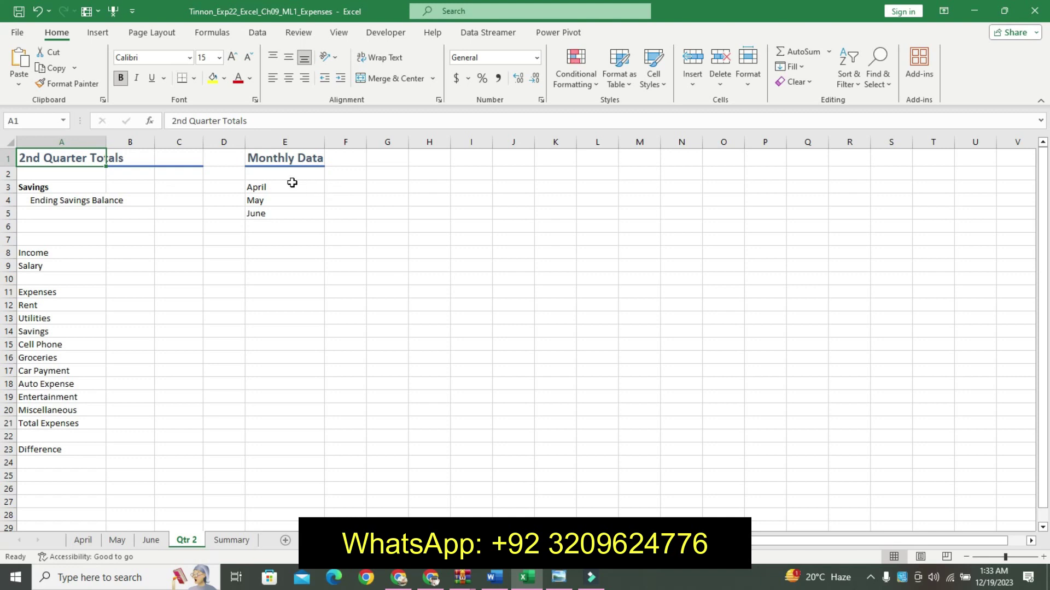
click(179, 188)
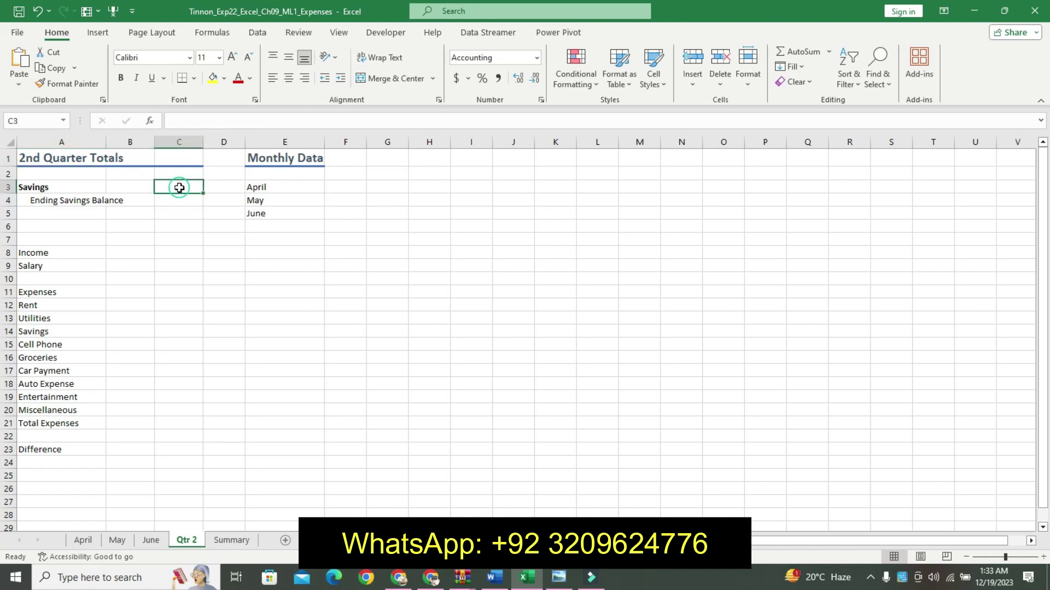
text(=)
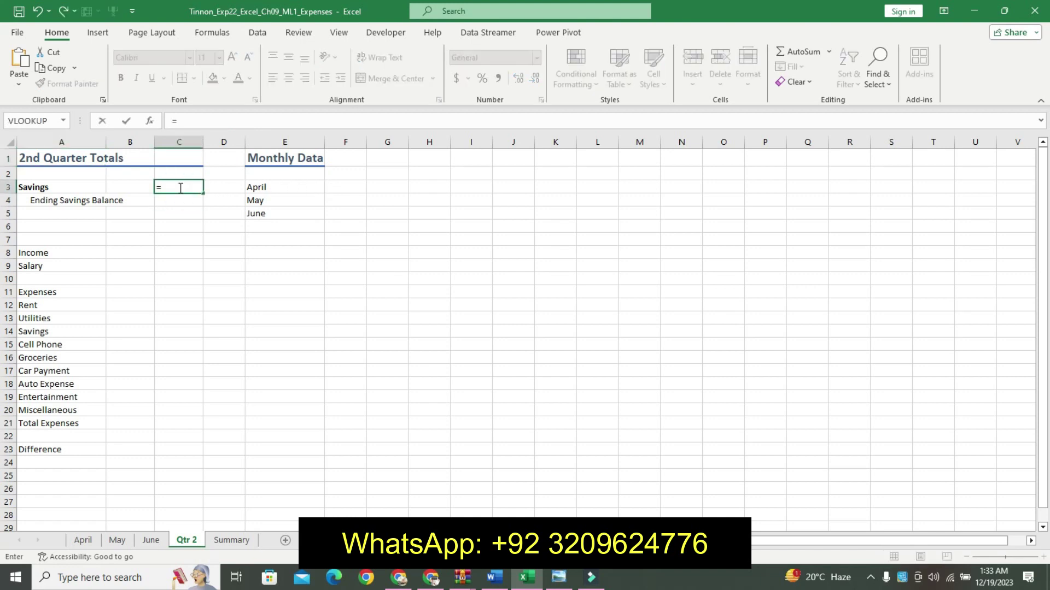
click(151, 540)
click(181, 198)
key(Return)
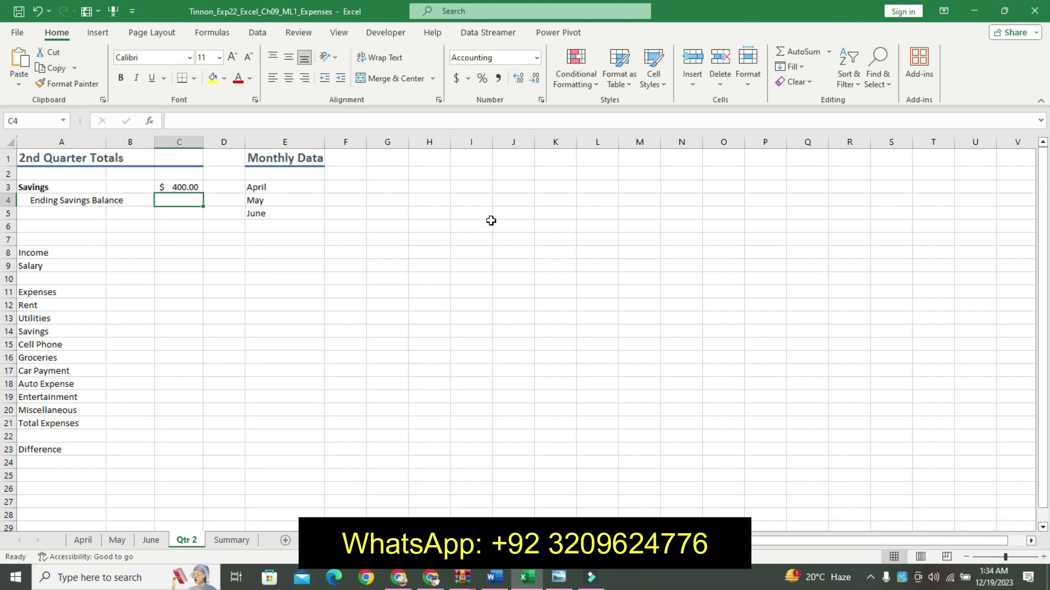
Step: Move the =June!C4 formula out of C3 and into C4 on Qtr 2
click(185, 187)
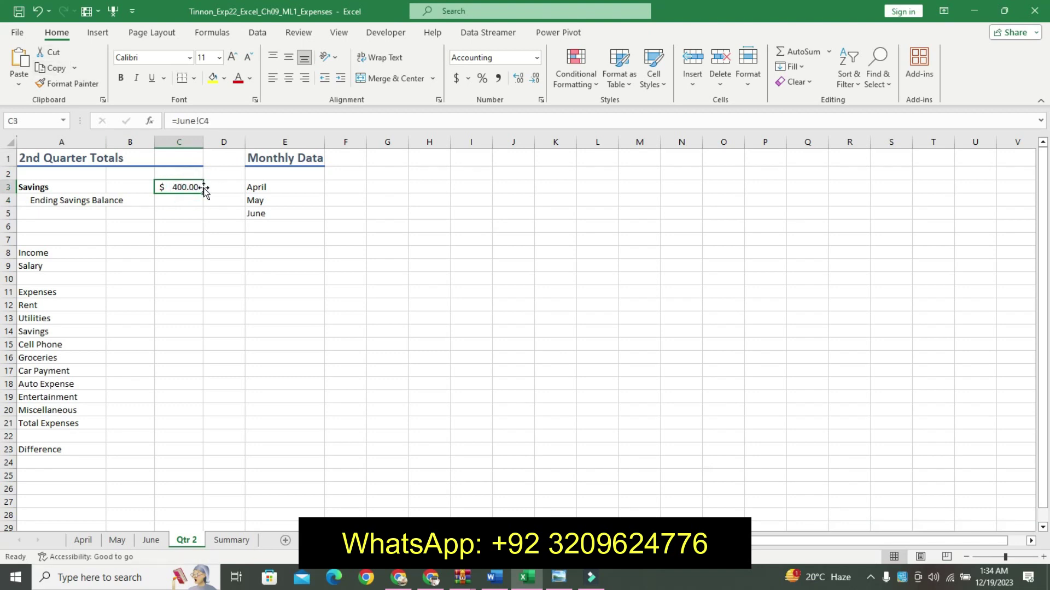
drag(221, 120, 160, 117)
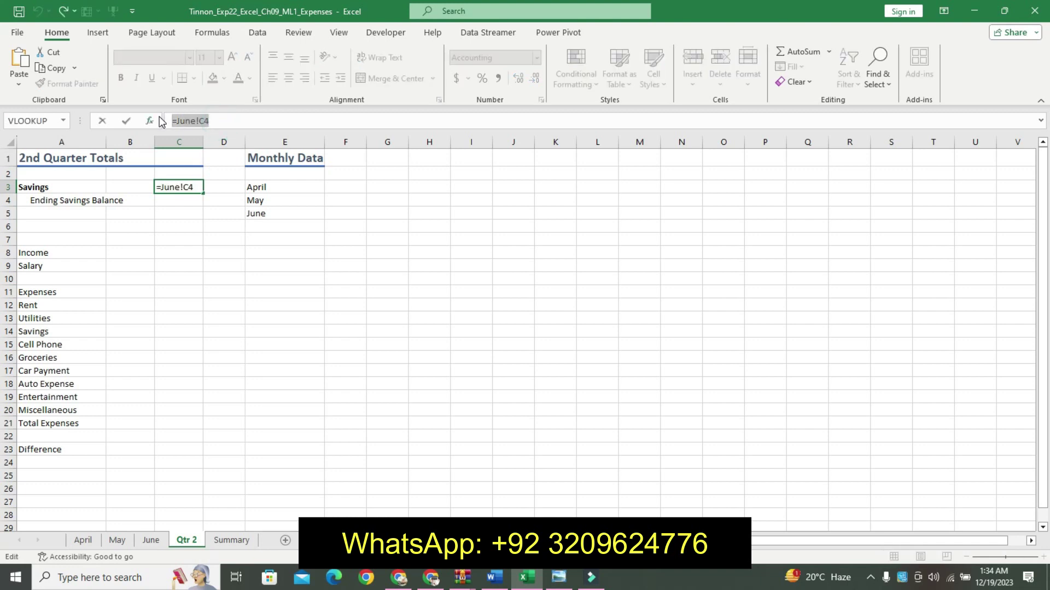
key(ctrl+x)
key(ctrl+Return)
click(175, 199)
click(222, 121)
key(ctrl+v)
key(Return)
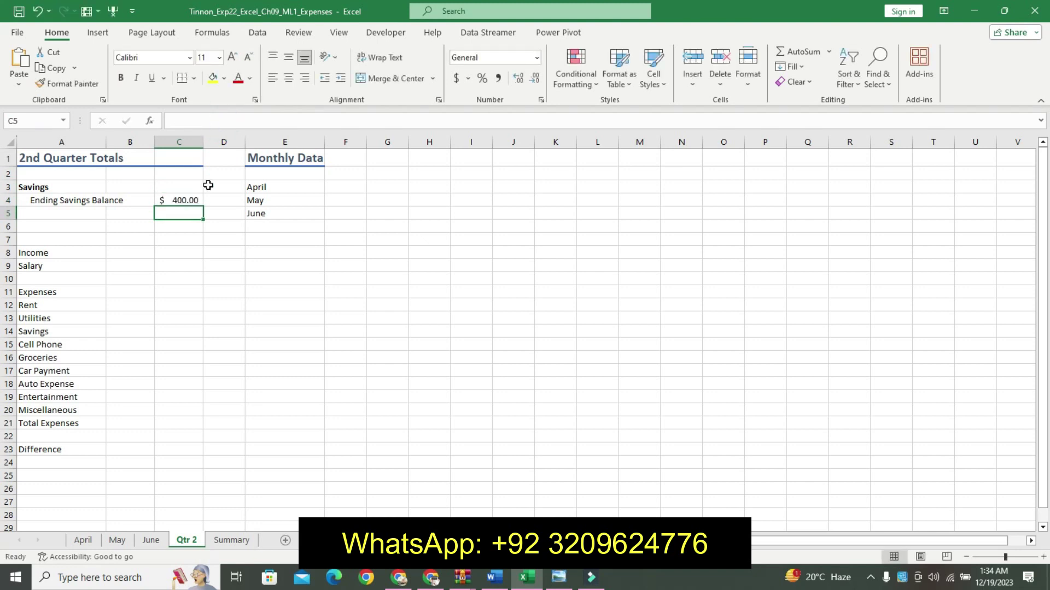
Step: Correct Qtr 2's C4 to =June!C6, showing $500.00
click(528, 574)
click(177, 200)
click(213, 121)
key(BackSpace)
key(Return)
Step: Change June's C4 to =May!C6, then check the formulas in May's C4 and C5
click(151, 541)
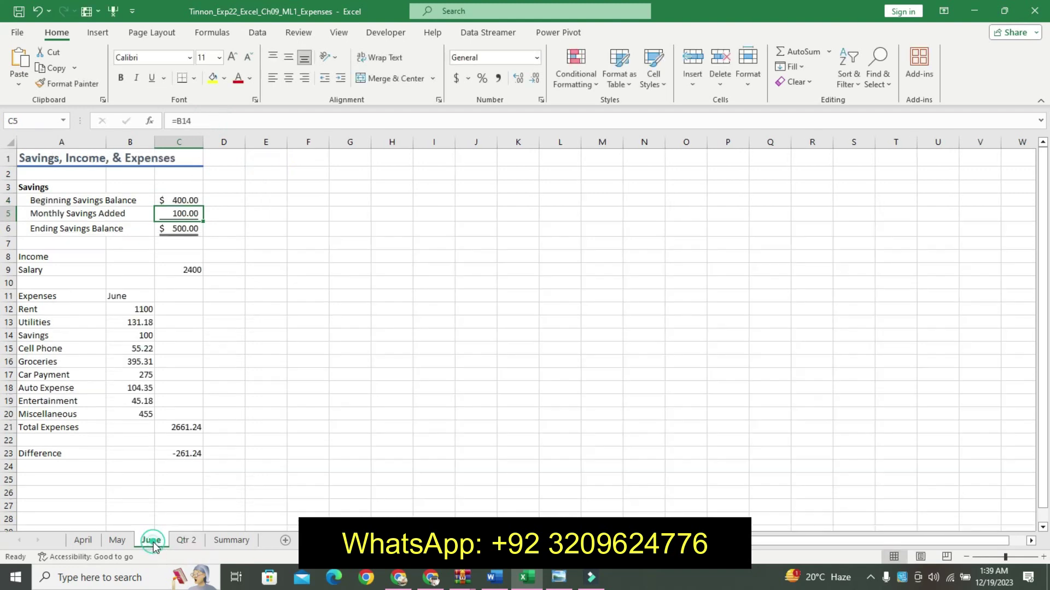
click(182, 201)
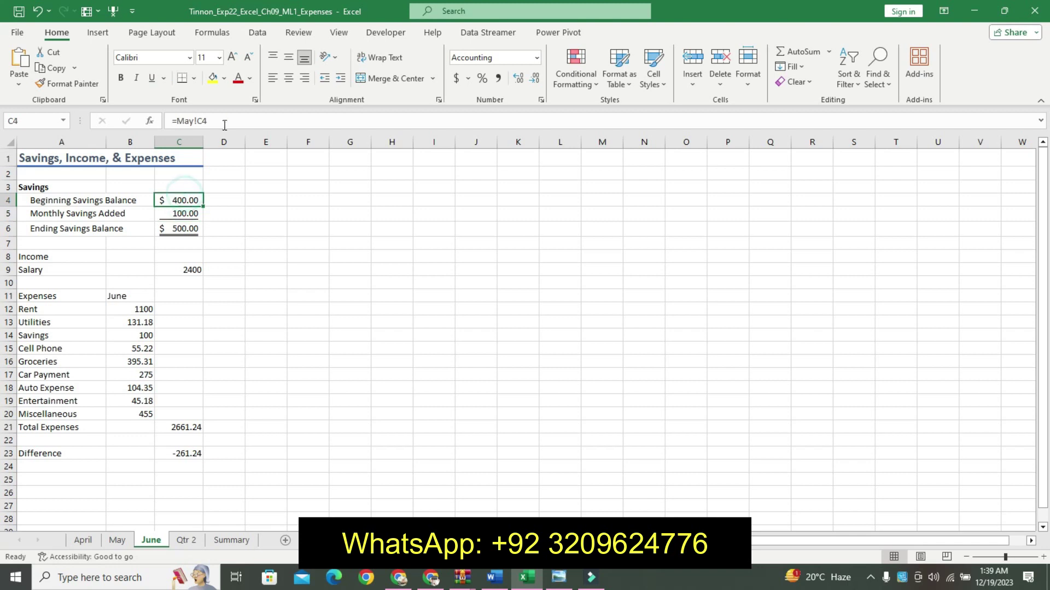
click(214, 121)
key(BackSpace)
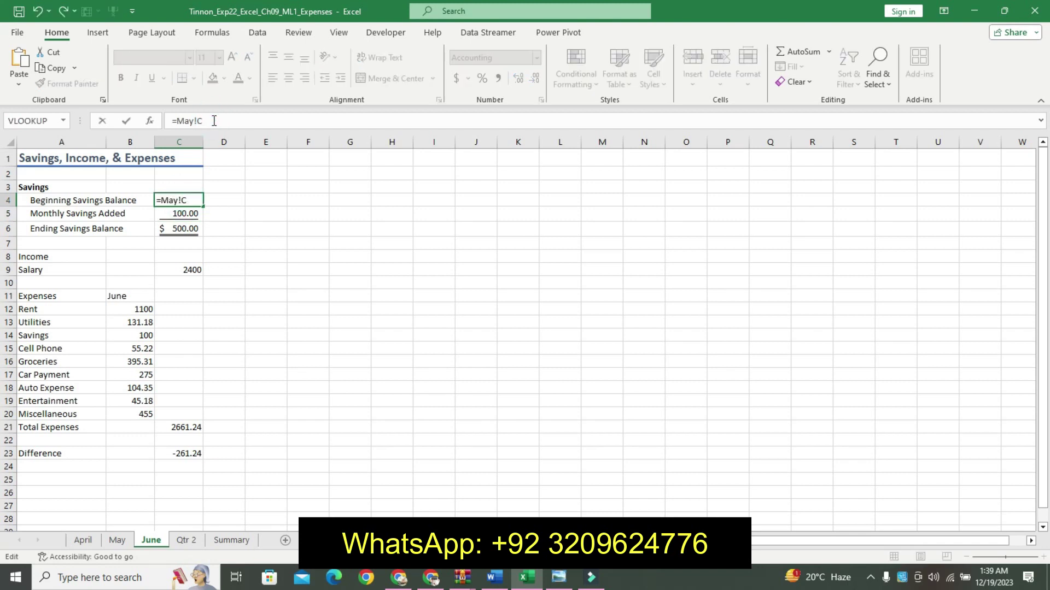
text(6)
key(Return)
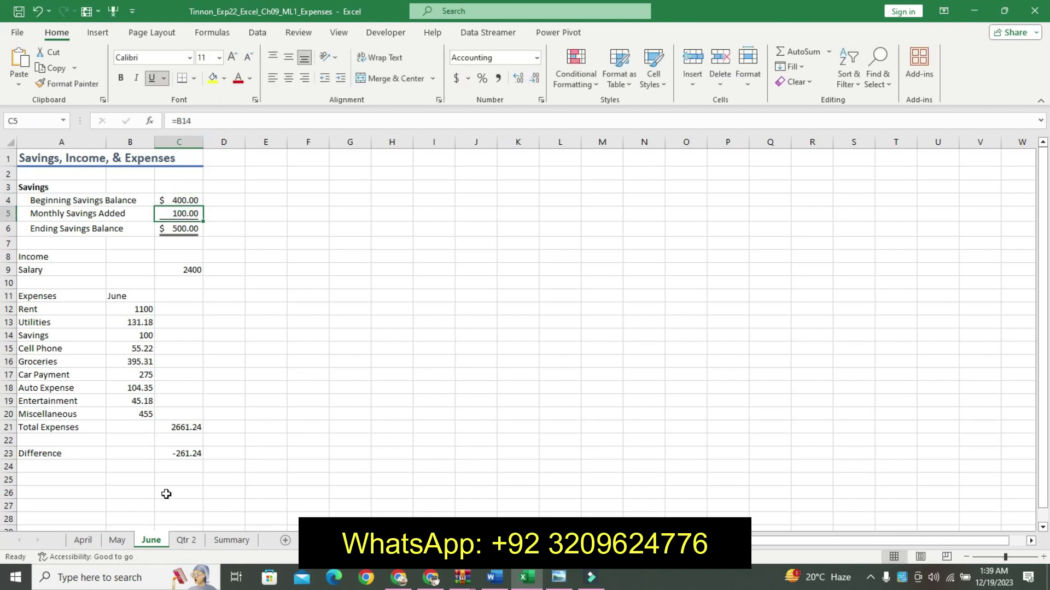
click(117, 540)
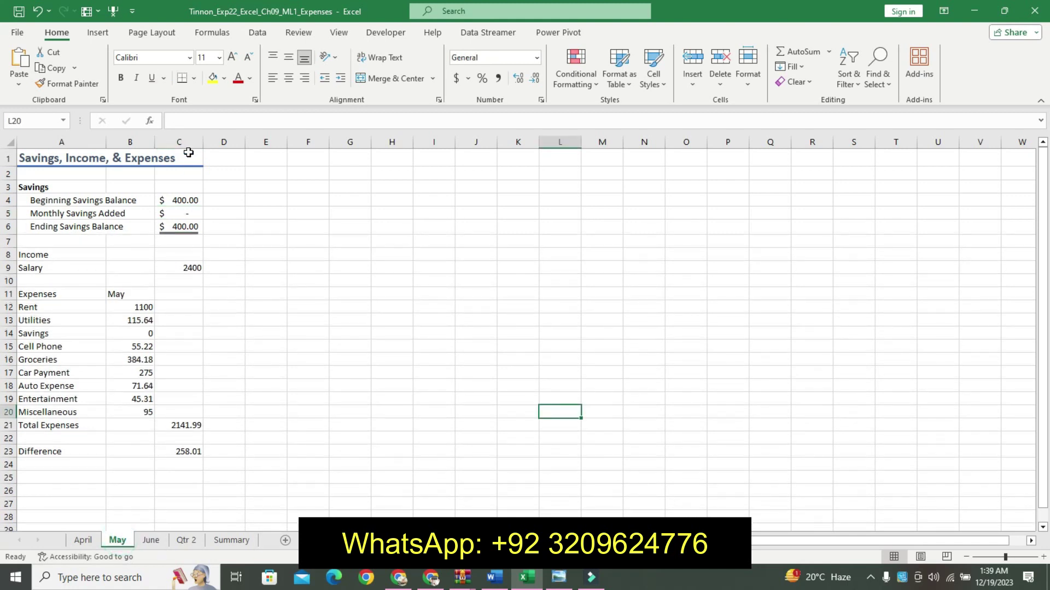
click(189, 203)
click(190, 215)
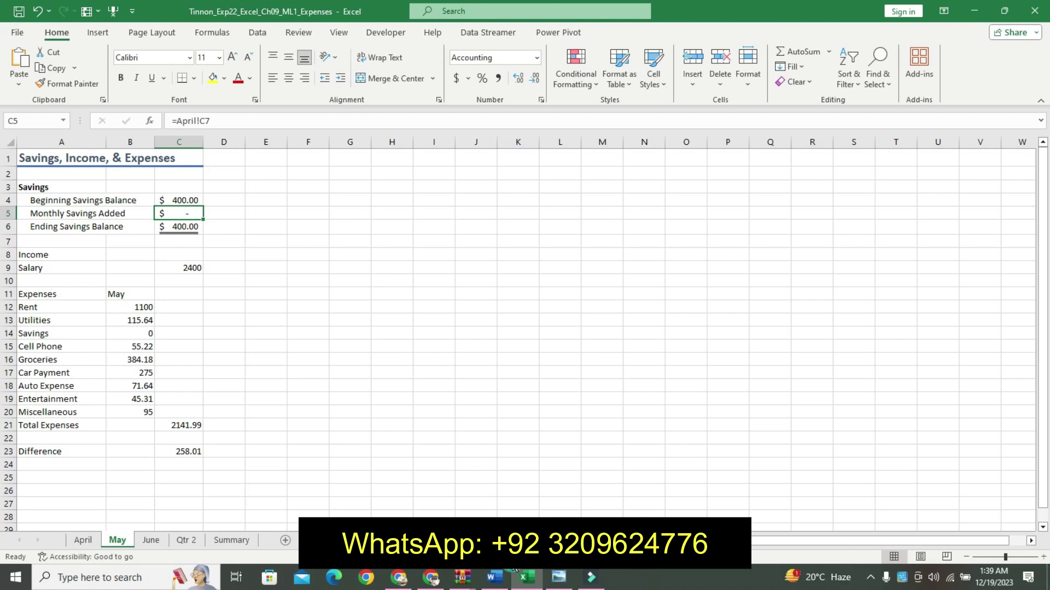
Step: Undo step 5's temporary highlighting and highlight step 6's first sentence in yellow
click(494, 577)
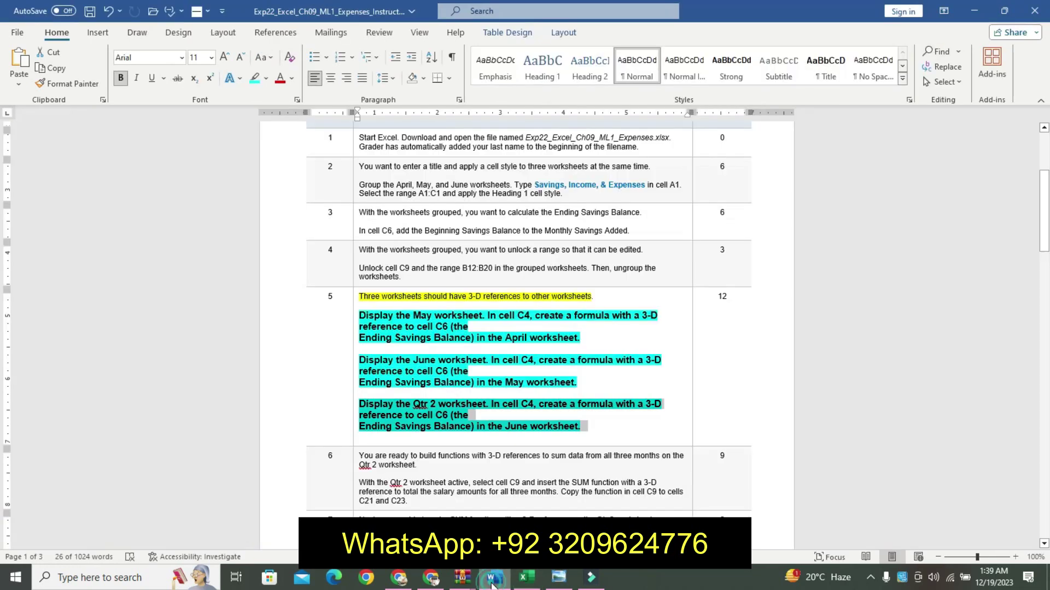
click(458, 444)
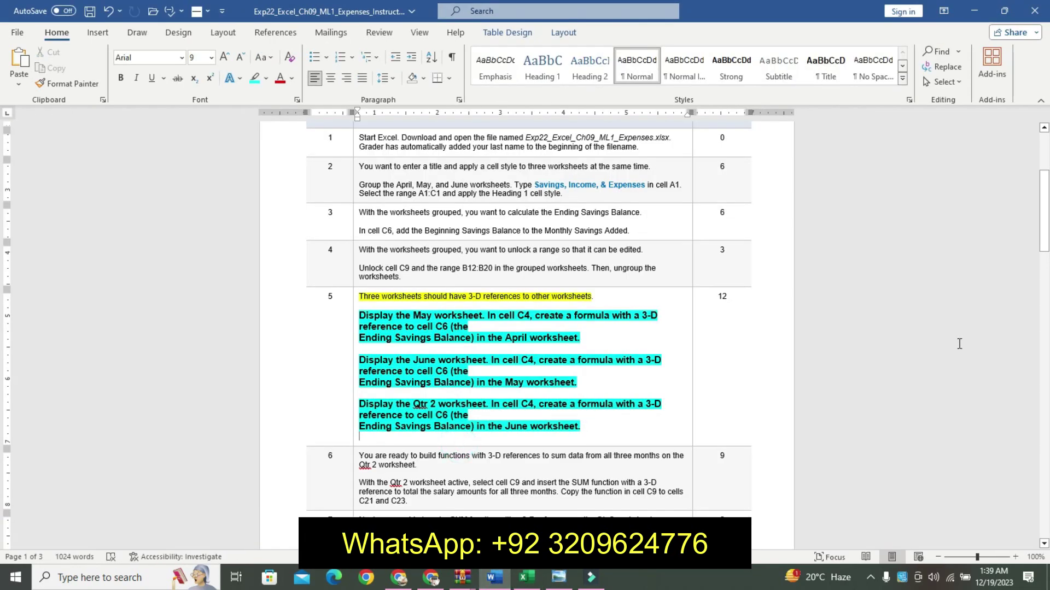
drag(1047, 226, 1047, 232)
key(ctrl+z)
key(ctrl+z)
key(ctrl+z)
key(ctrl+z)
key(ctrl+z)
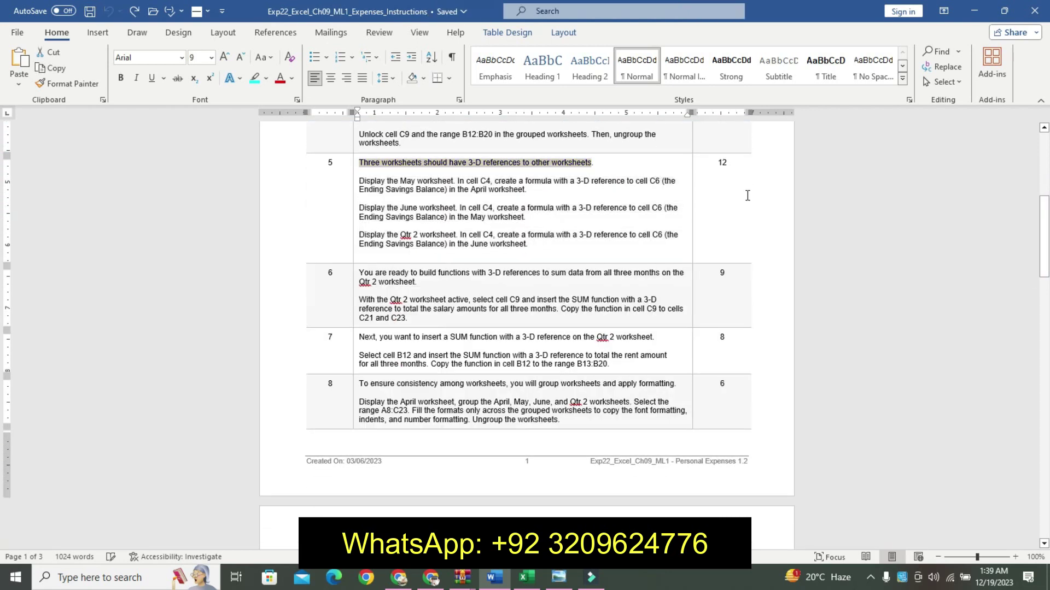
triple_click(364, 272)
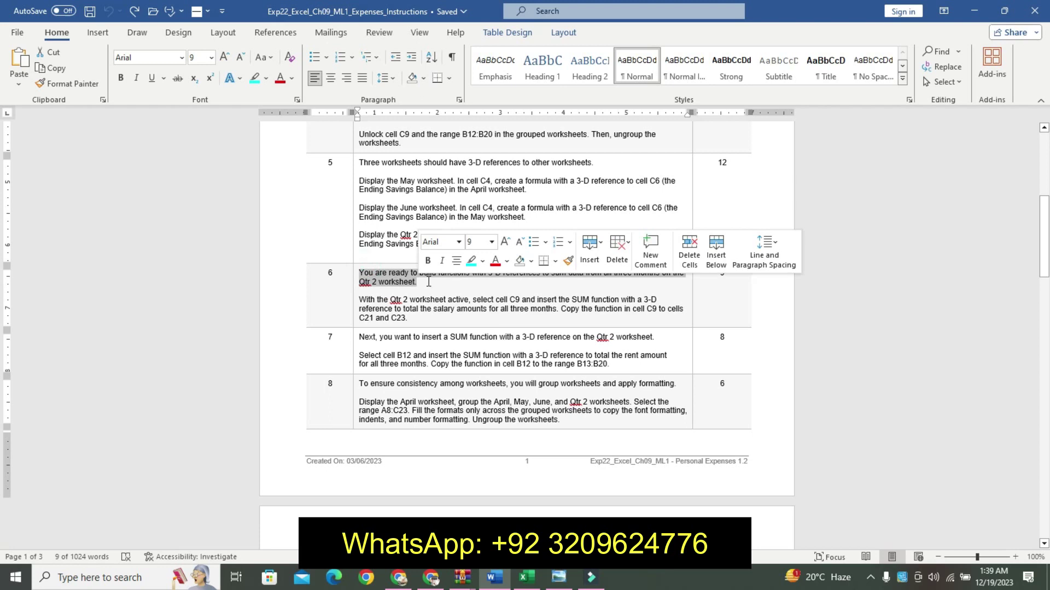
click(481, 261)
click(475, 279)
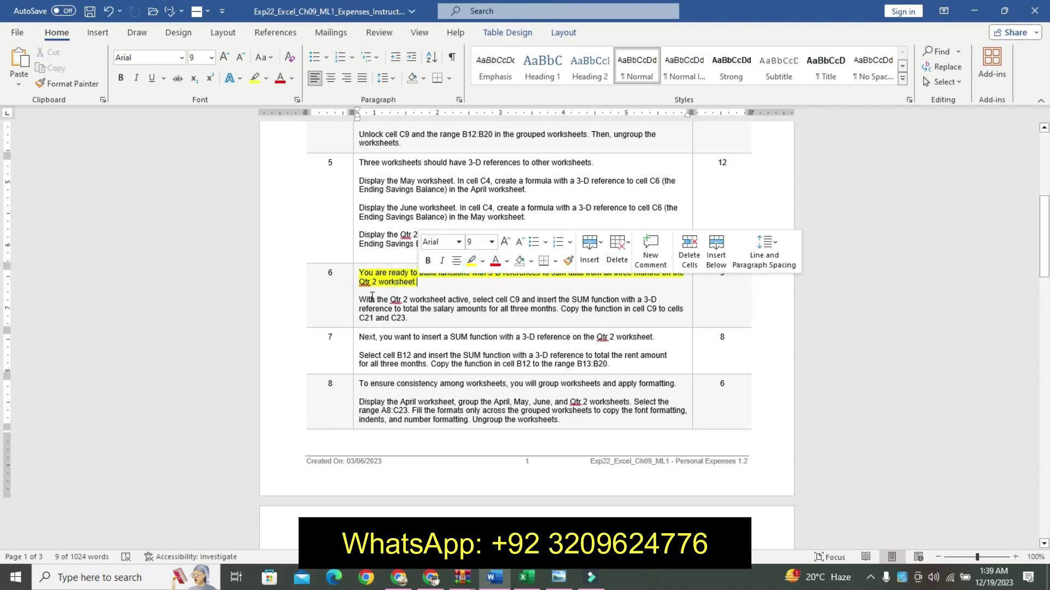
Step: Make step 6's instruction paragraph 11 pt, bold and cyan-highlighted
drag(360, 299, 426, 316)
click(511, 272)
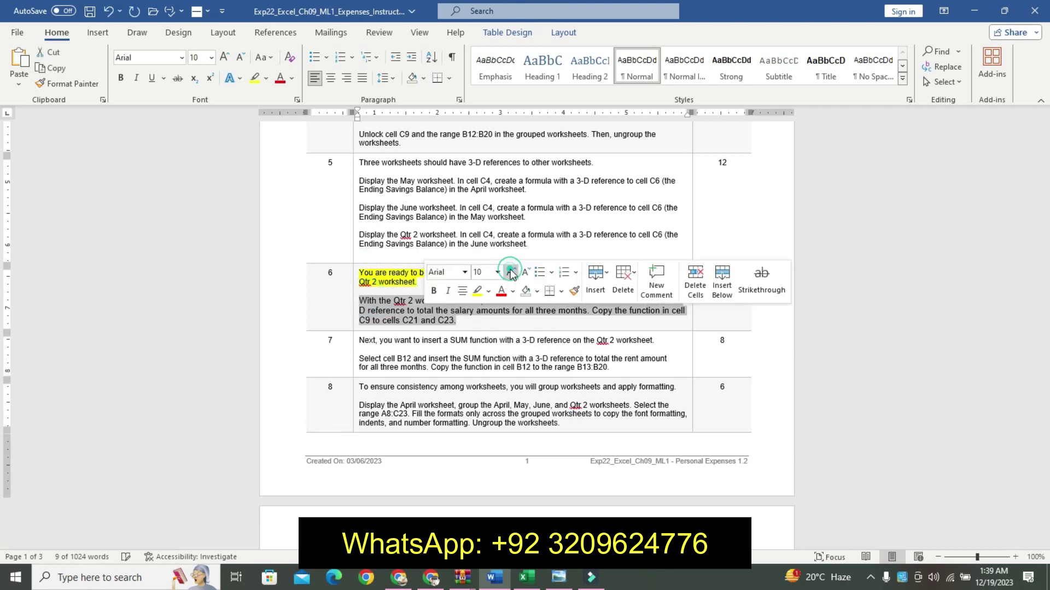
click(511, 272)
click(435, 291)
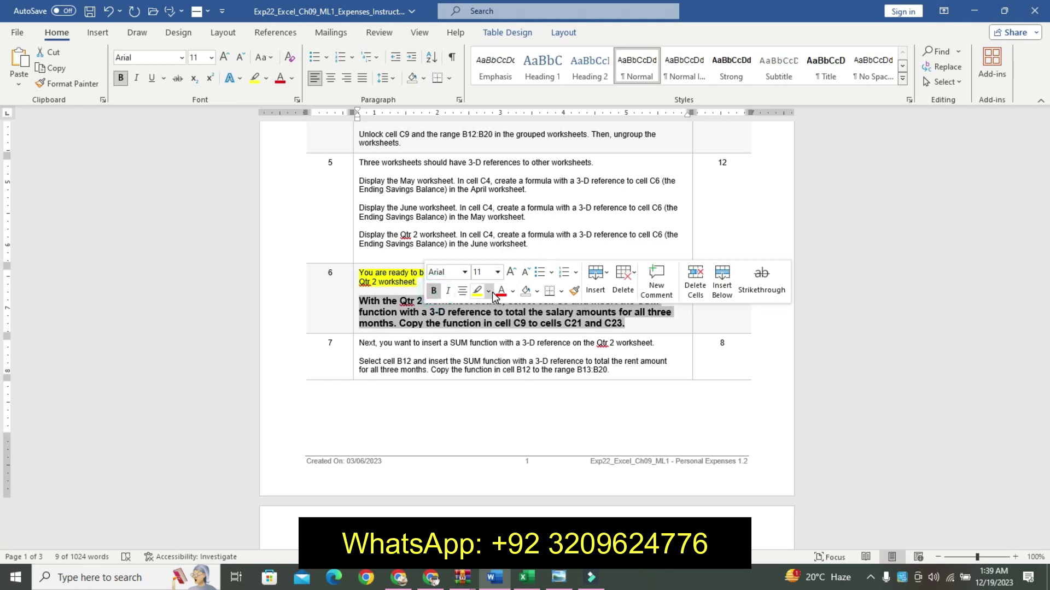
click(488, 291)
click(523, 312)
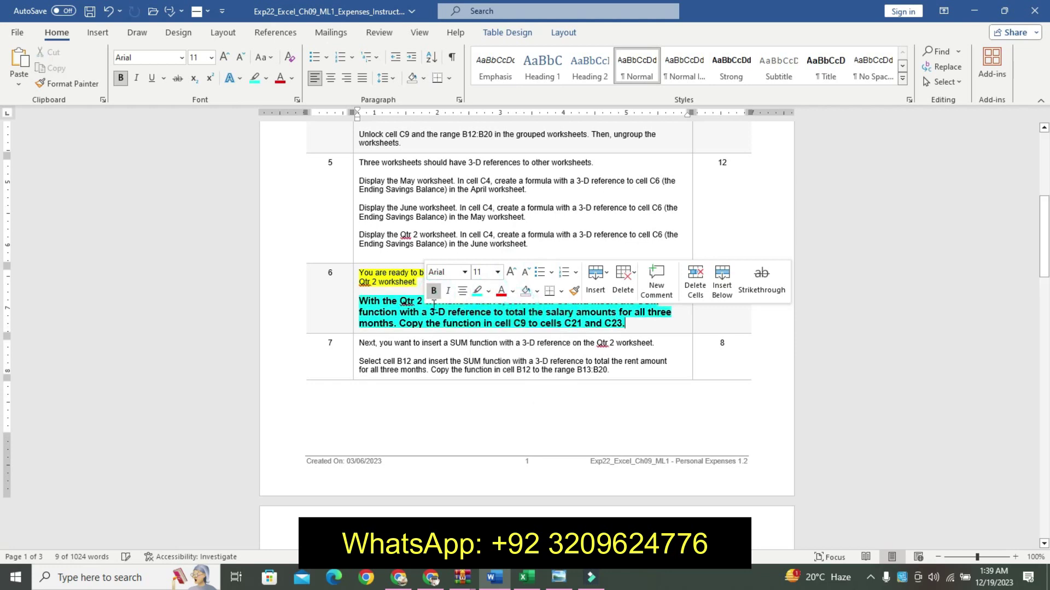
click(377, 301)
drag(558, 318, 625, 323)
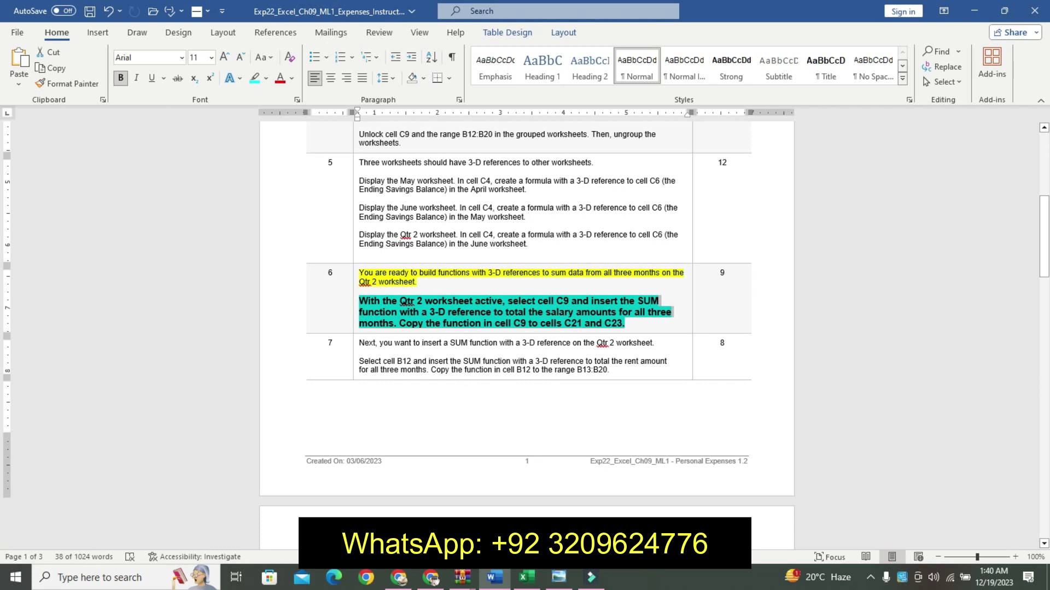
key(alt+Tab)
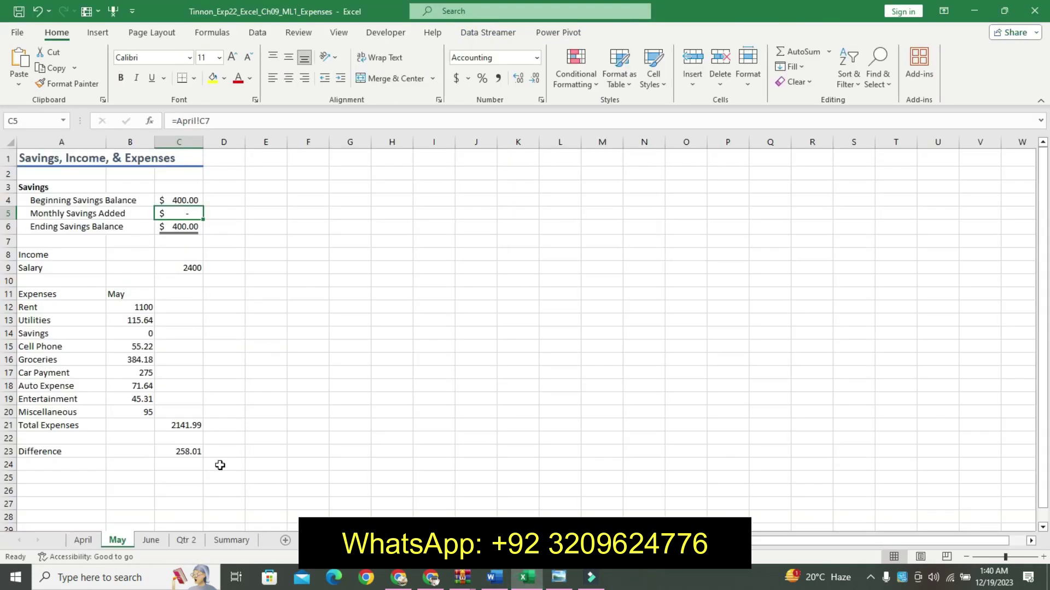
Step: On Qtr 2, start a SUM formula in cell C9
click(186, 540)
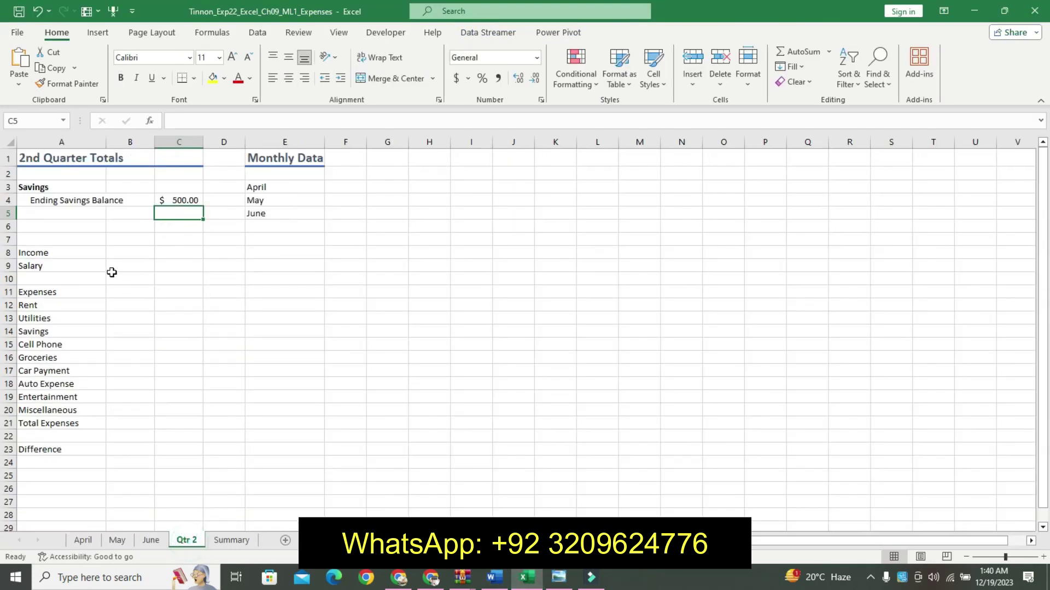
click(153, 265)
click(162, 265)
click(494, 578)
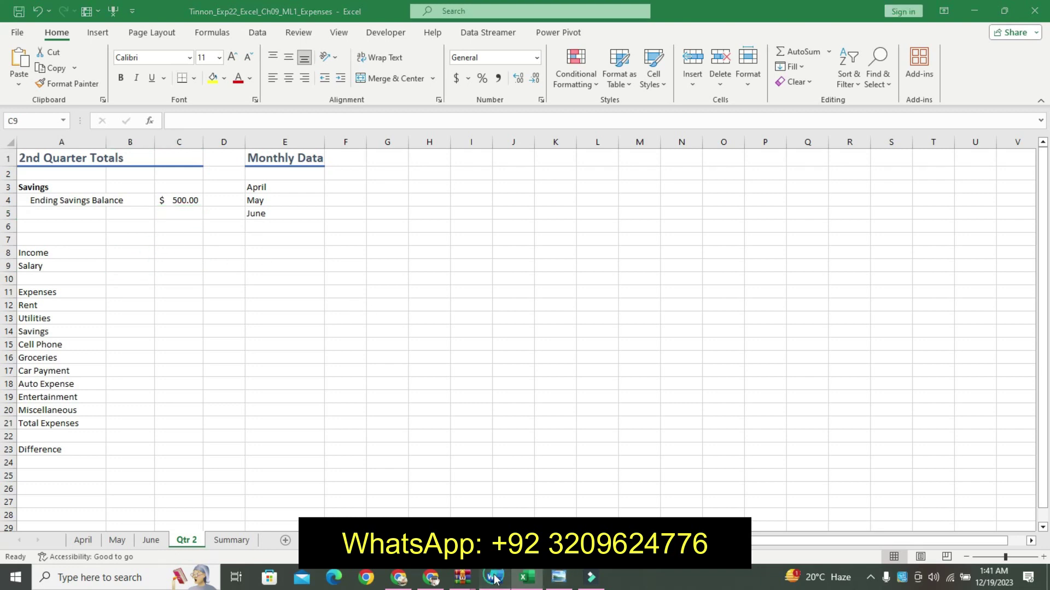
click(527, 577)
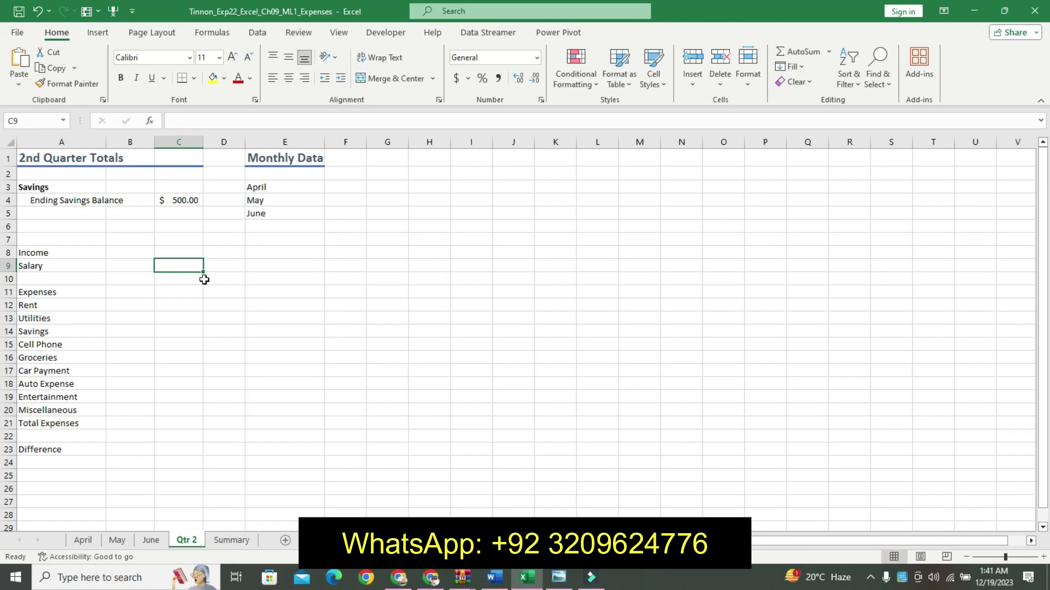
text(=su)
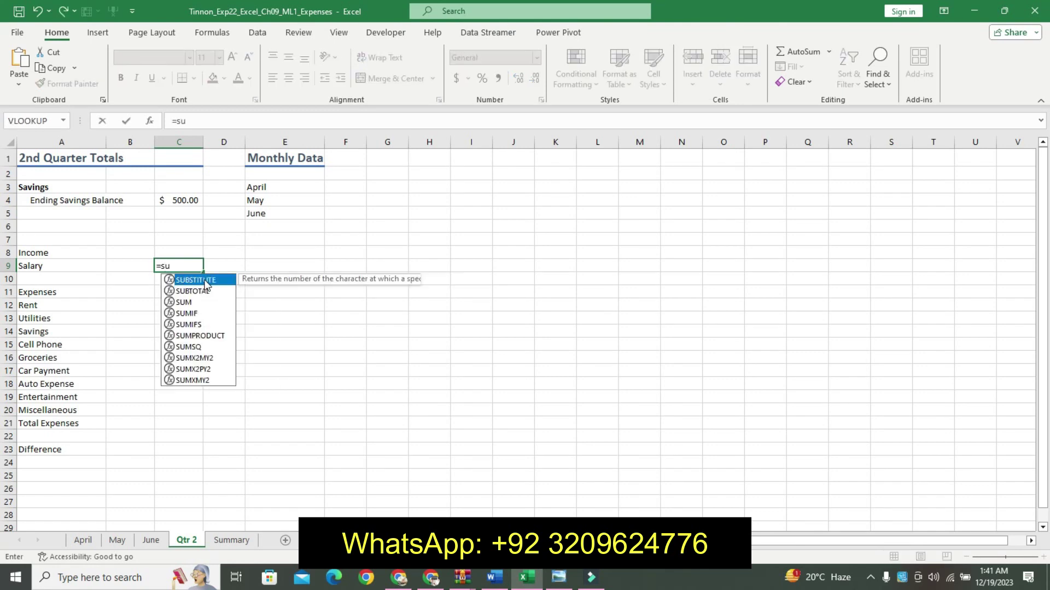
text(m)
double_click(205, 284)
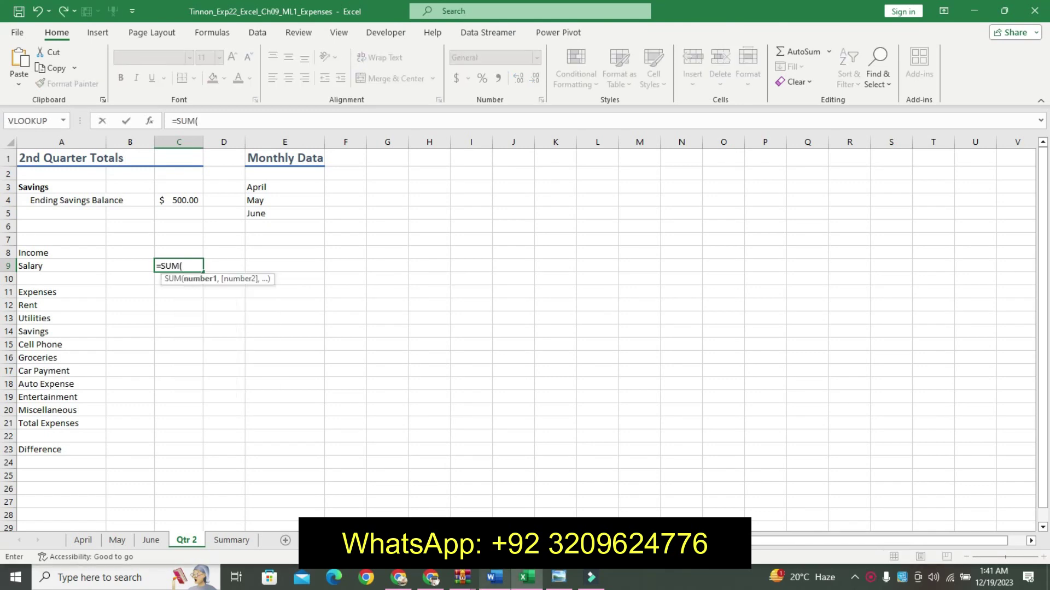
click(494, 577)
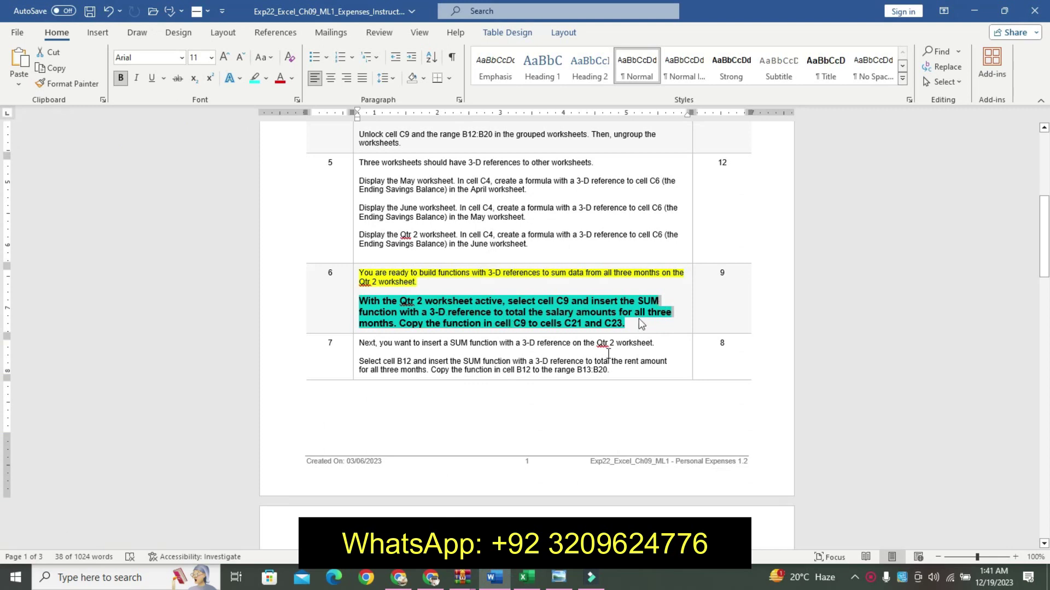
click(526, 578)
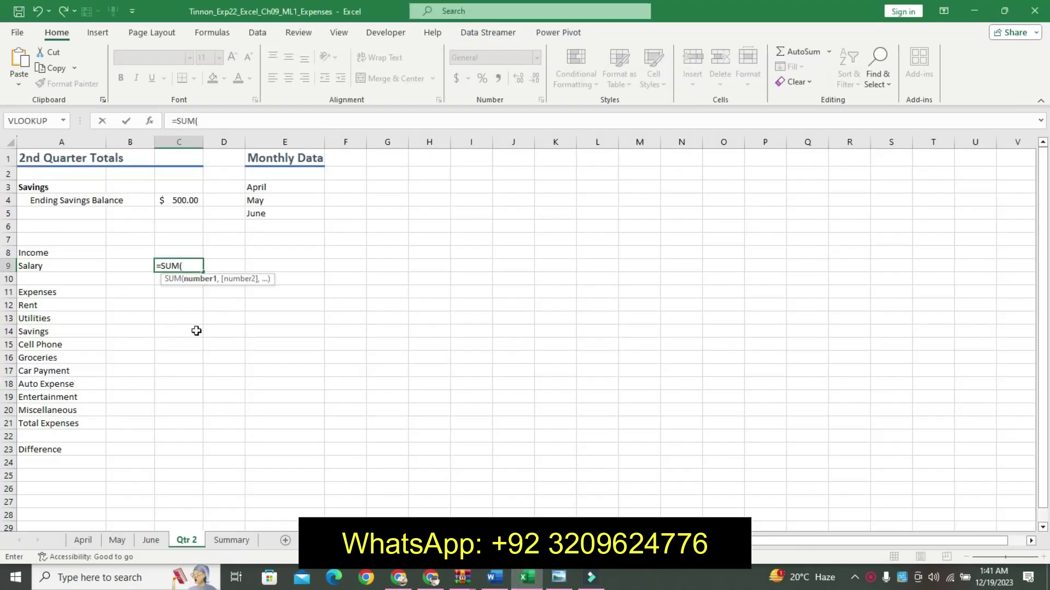
Step: Complete =SUM(April!C9+May!C9+June!C9) in C9, totalling $7,200.00
click(83, 541)
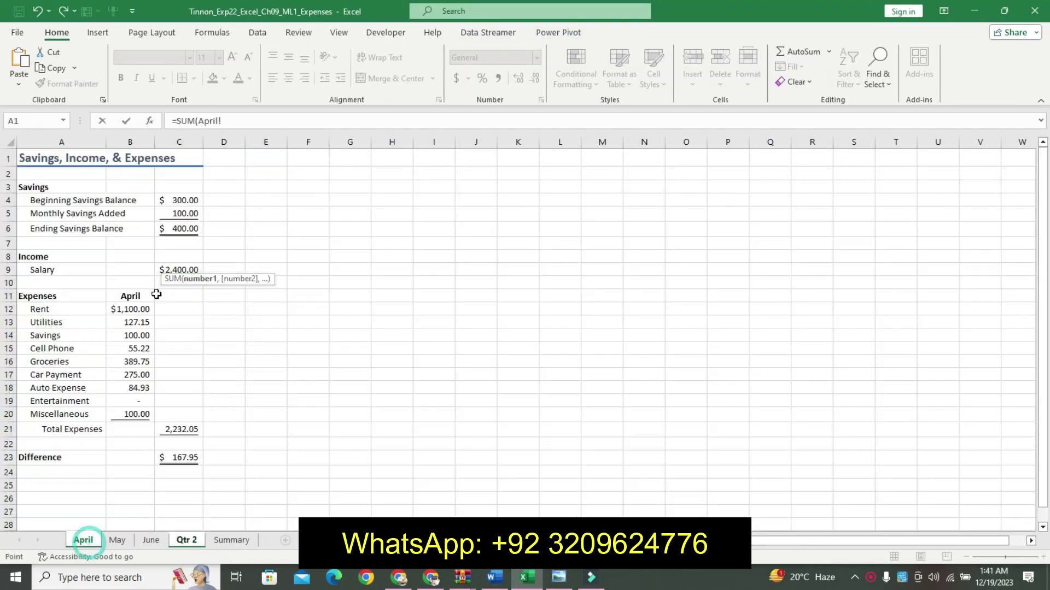
click(180, 272)
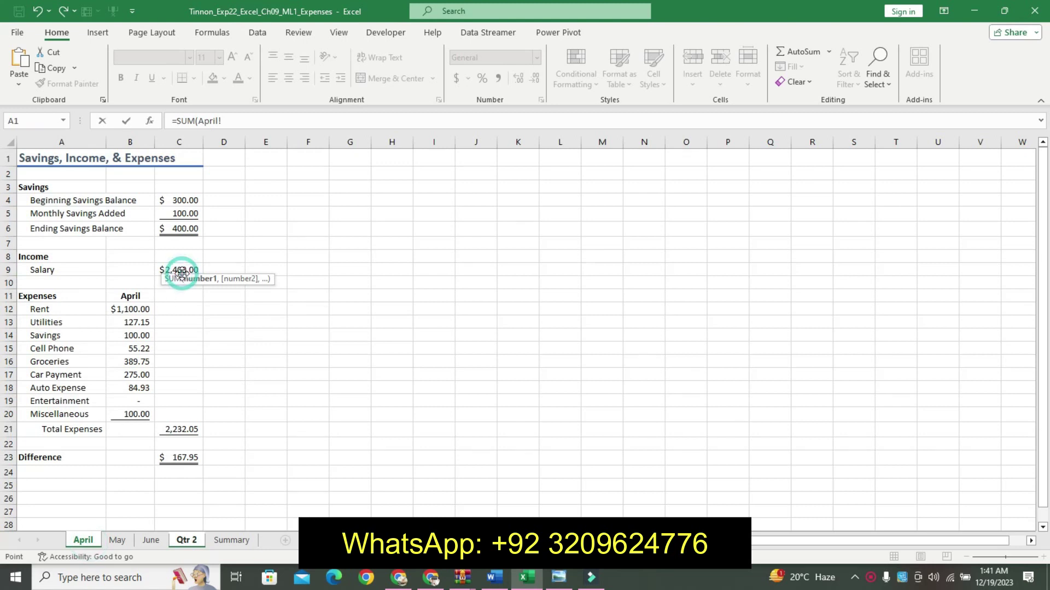
click(184, 270)
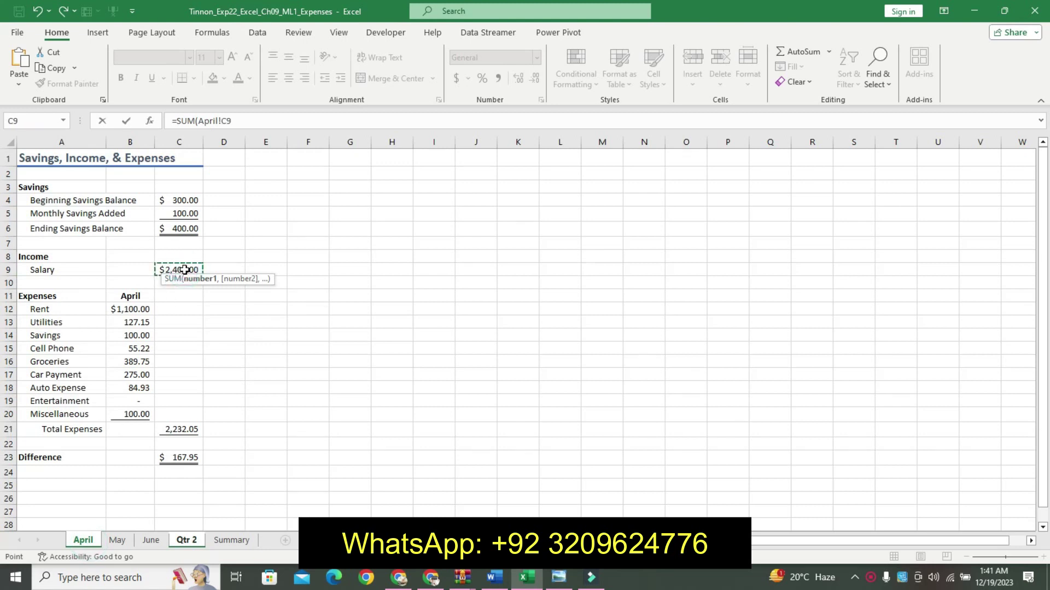
text(+)
click(118, 541)
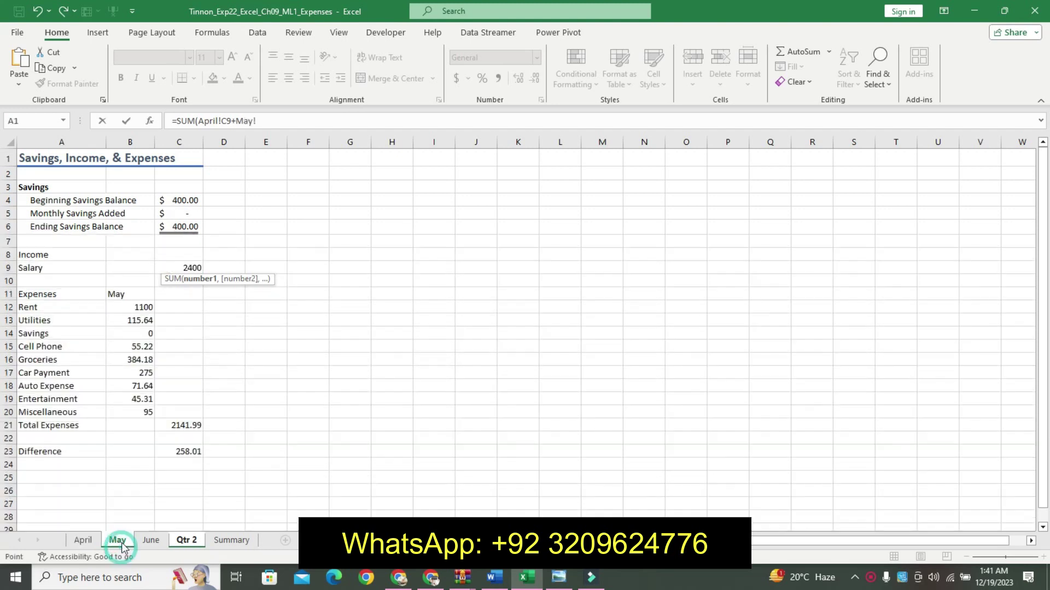
click(188, 268)
text(+)
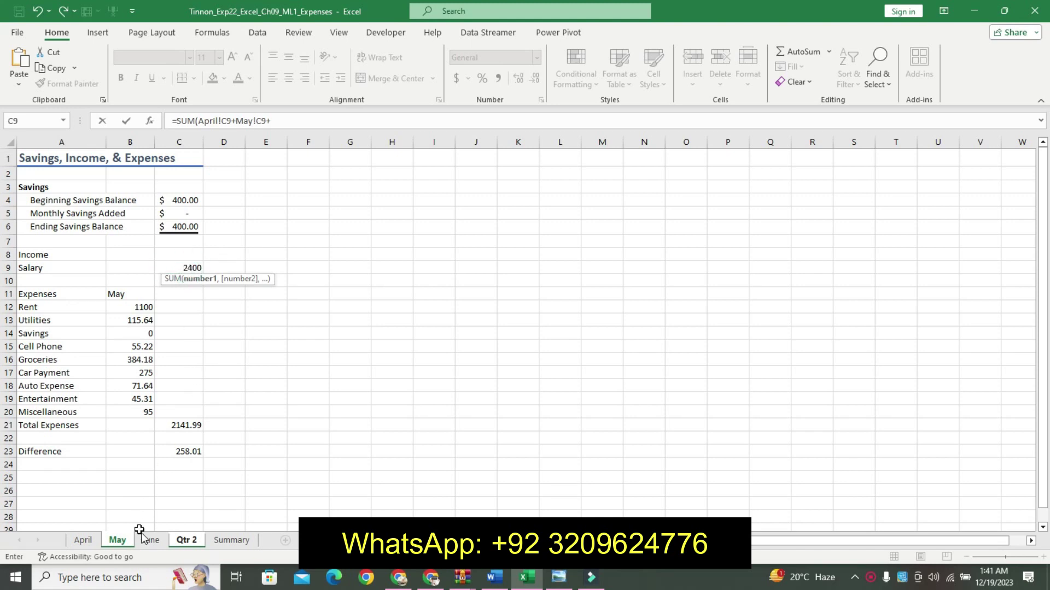
click(149, 540)
click(188, 269)
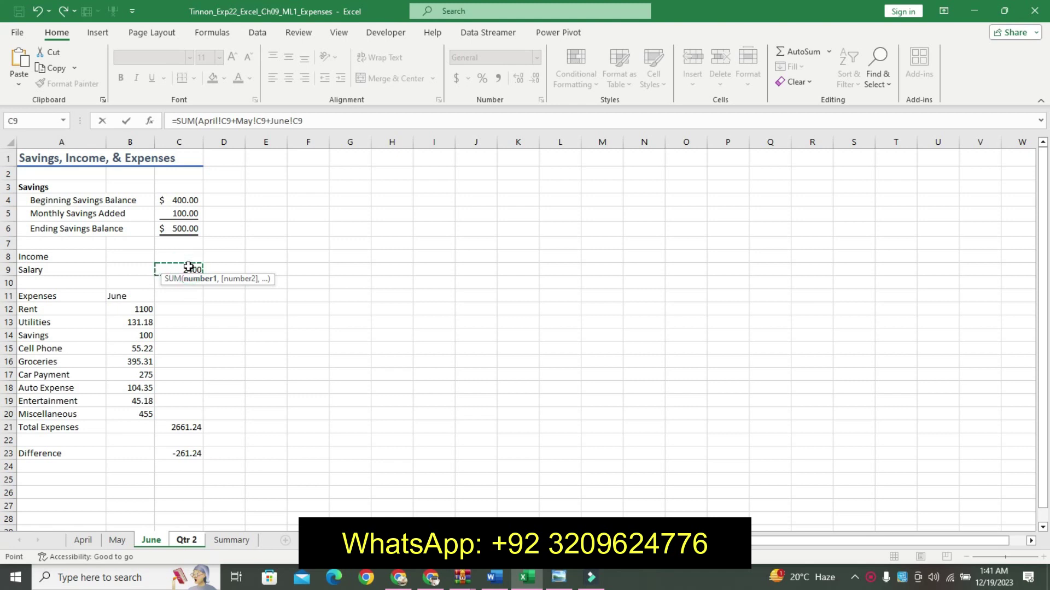
text())
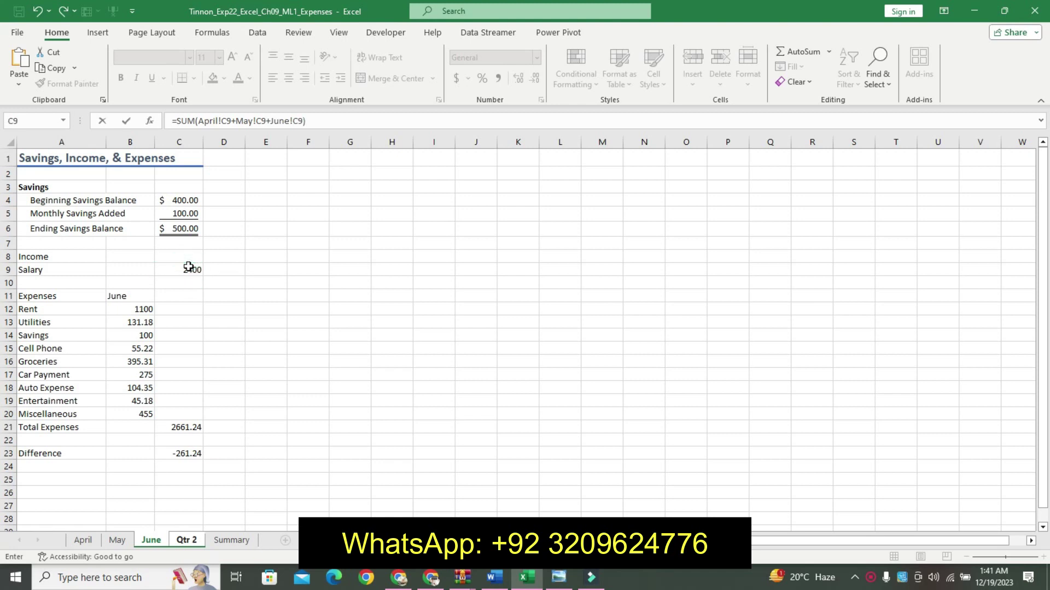
key(Return)
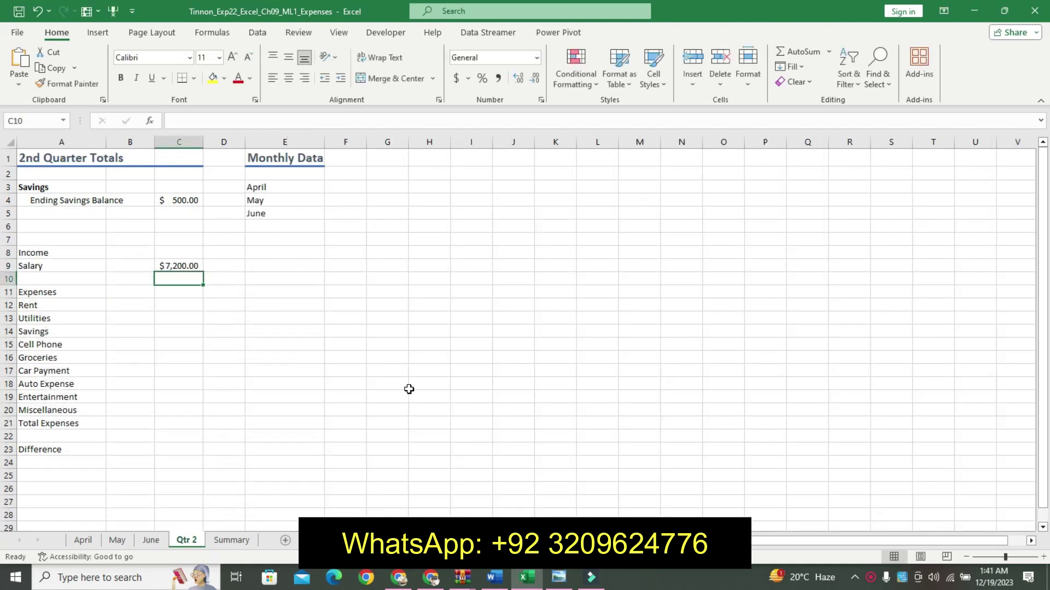
Step: Copy C9's SUM formula, paste it as a formula into C21 ($7,035.28), then select C23
click(189, 266)
click(53, 68)
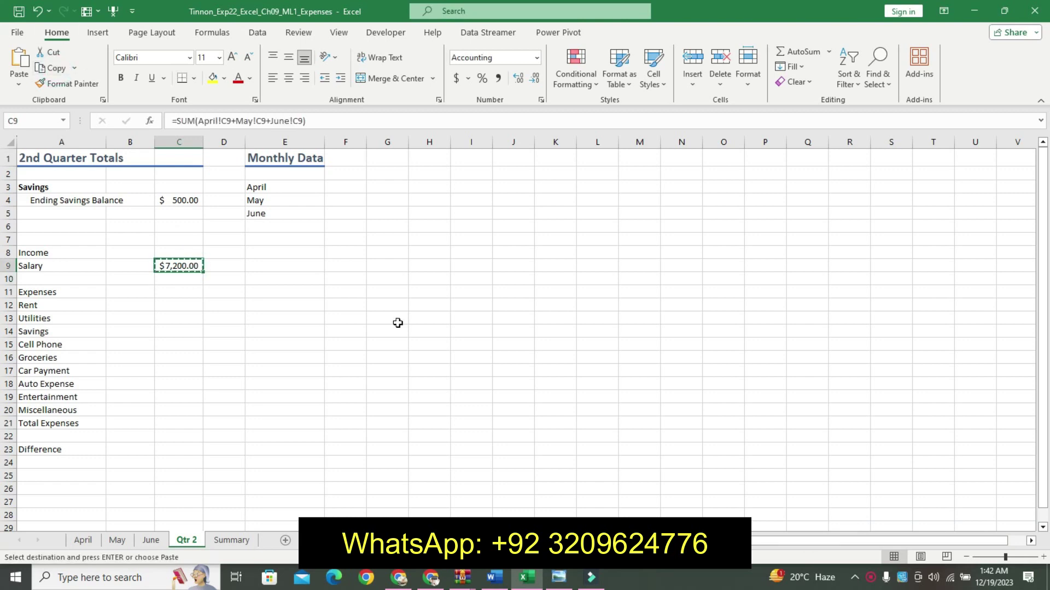
click(494, 578)
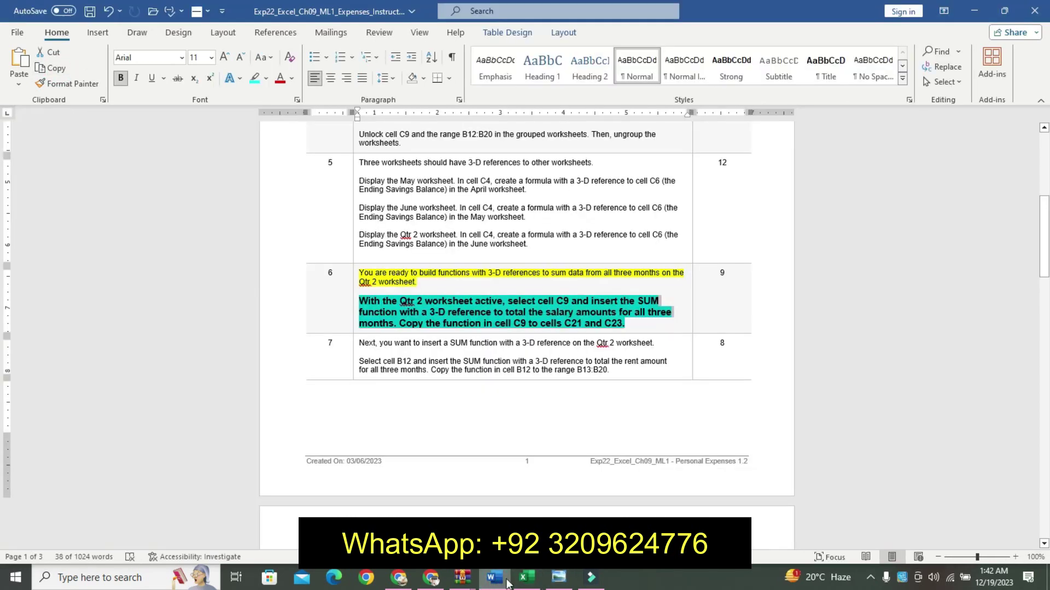
click(525, 578)
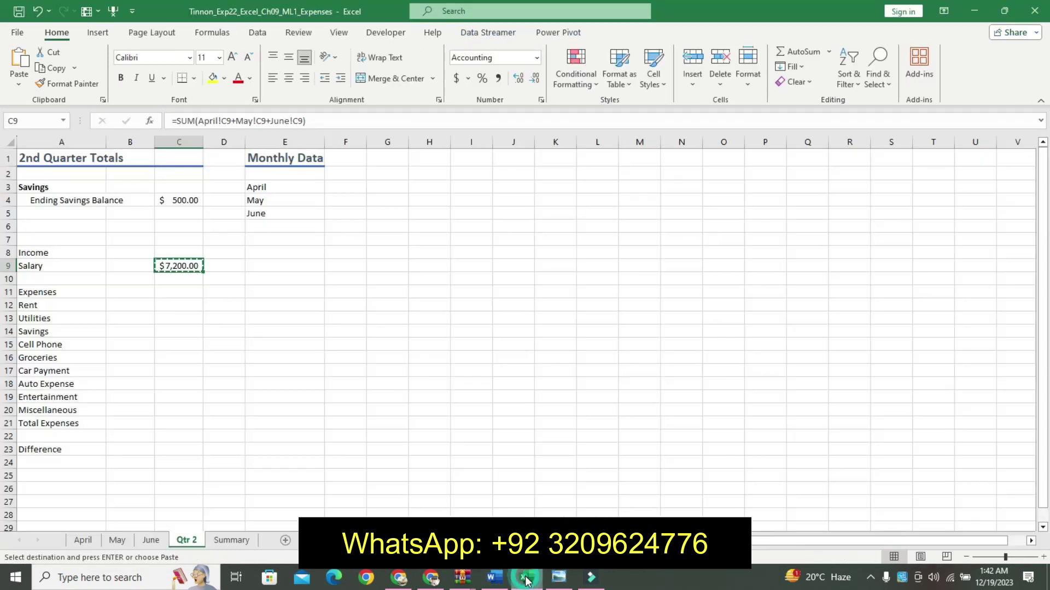
click(183, 421)
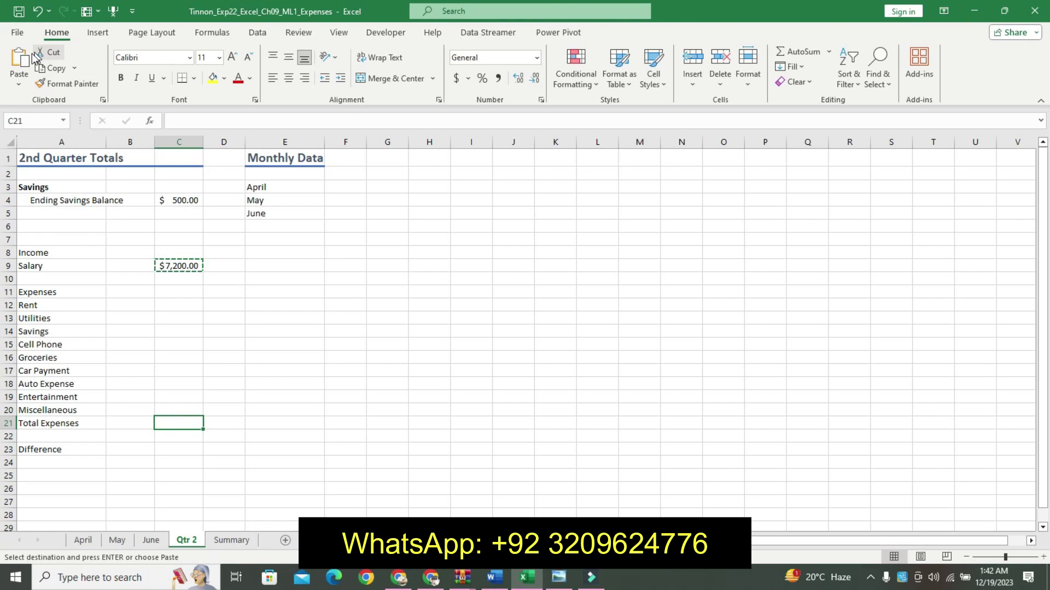
click(18, 81)
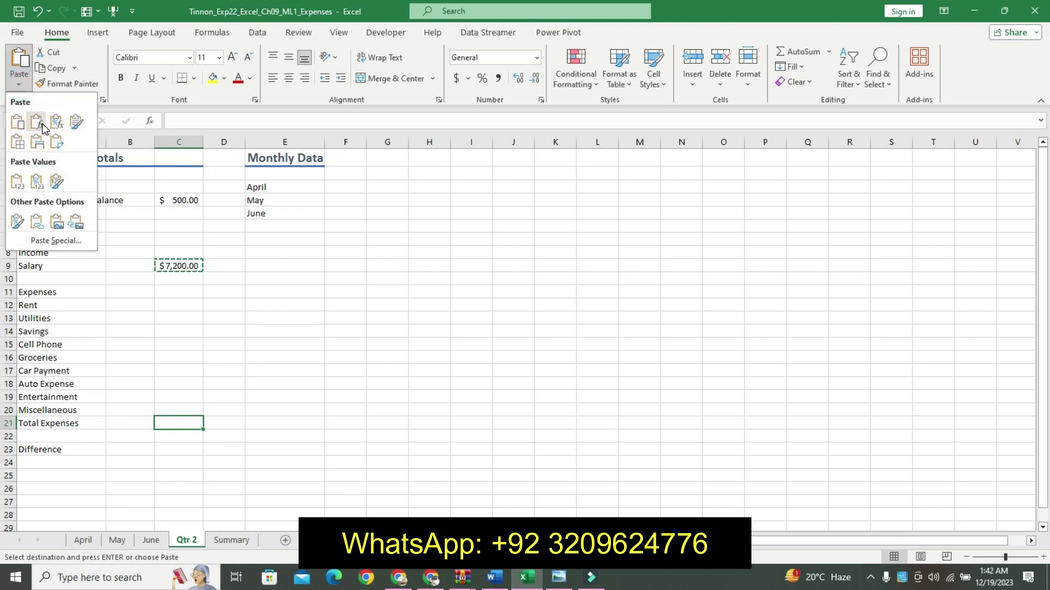
click(23, 59)
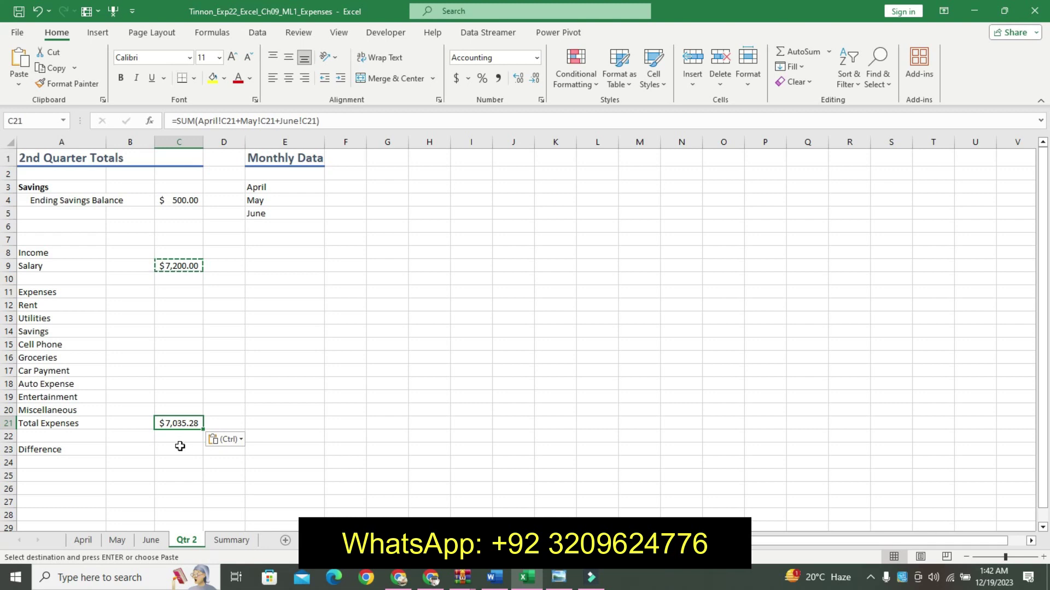
click(180, 446)
click(491, 580)
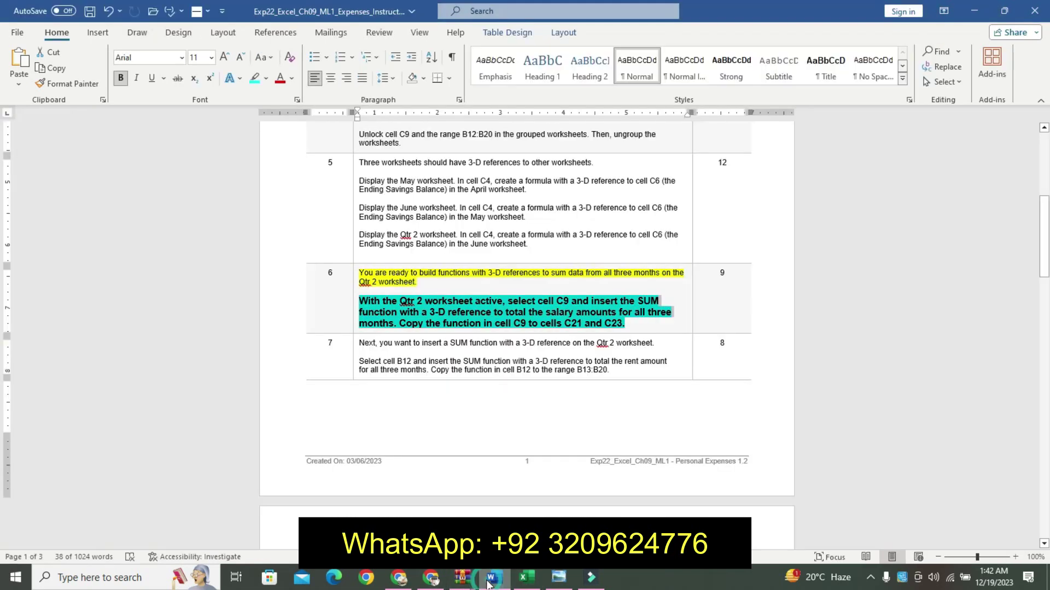
click(526, 577)
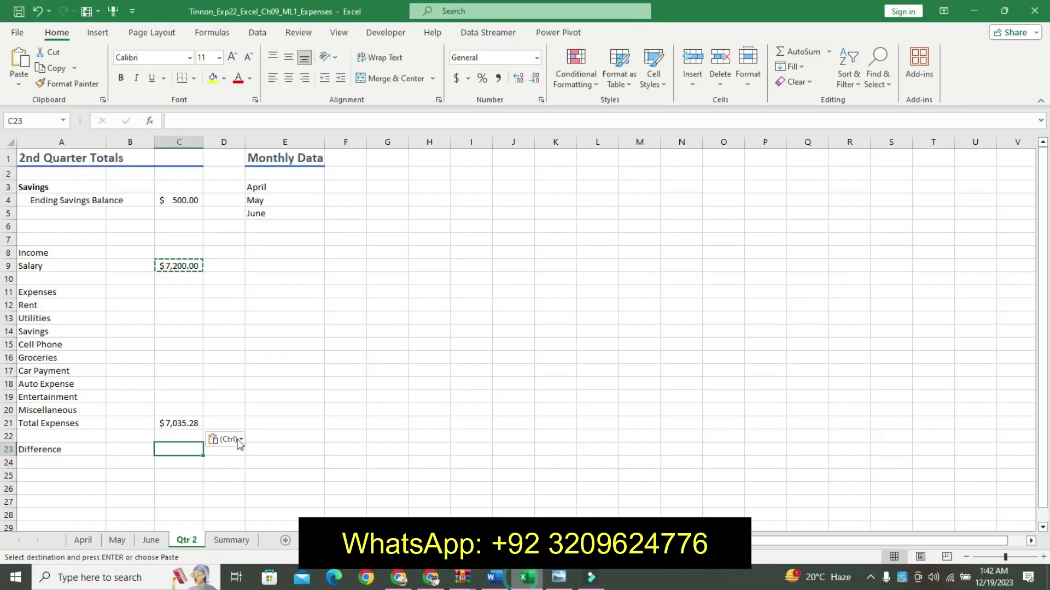
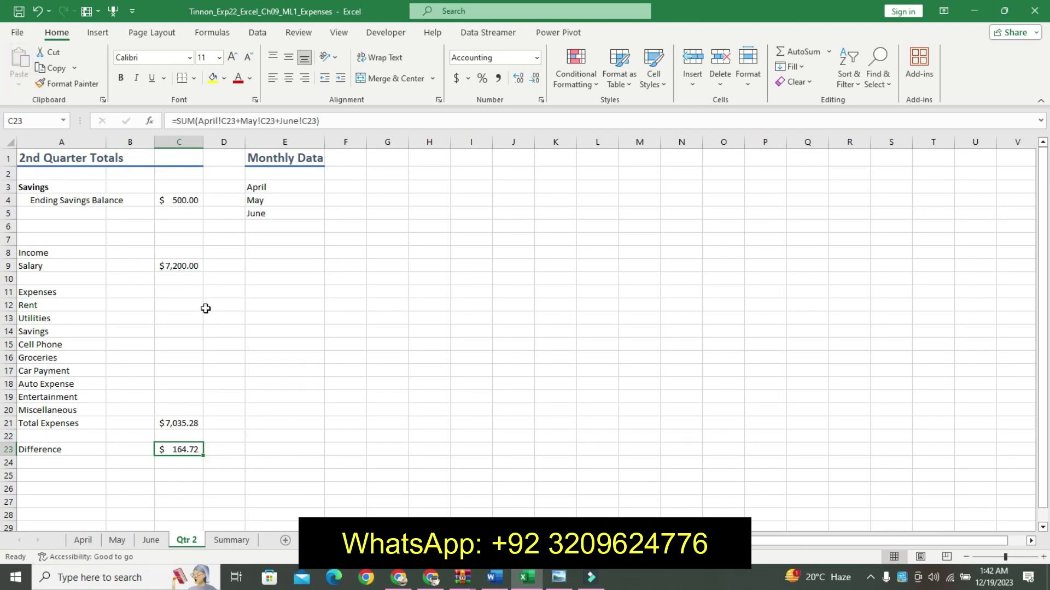
Step: In Word, undo step 6's formatting and highlight step 7's first line yellow
click(494, 577)
key(ctrl+z)
key(ctrl+z)
key(ctrl+z)
key(ctrl+z)
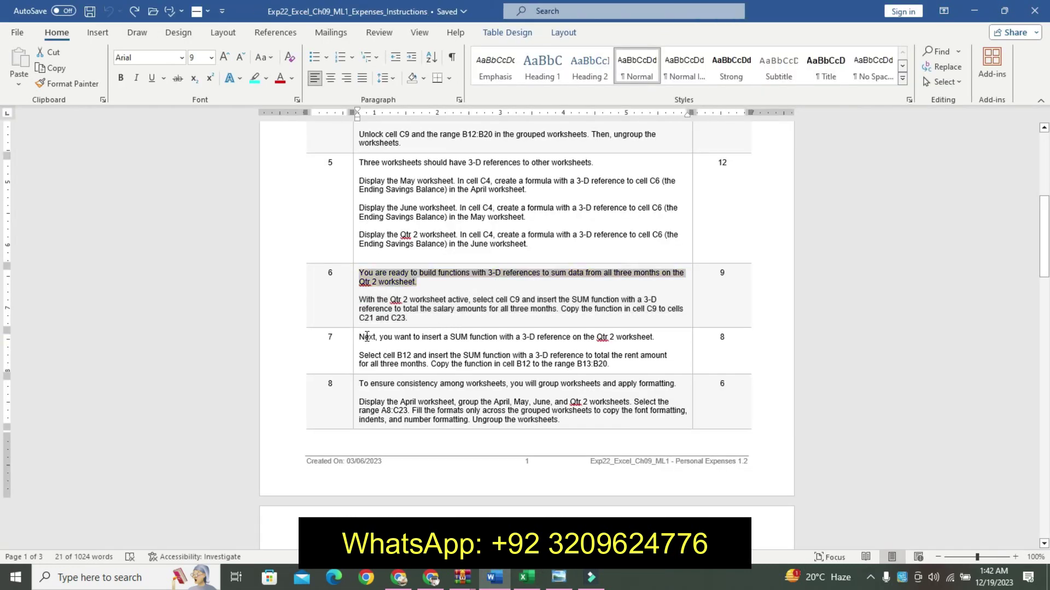
triple_click(367, 337)
right_click(383, 342)
click(447, 324)
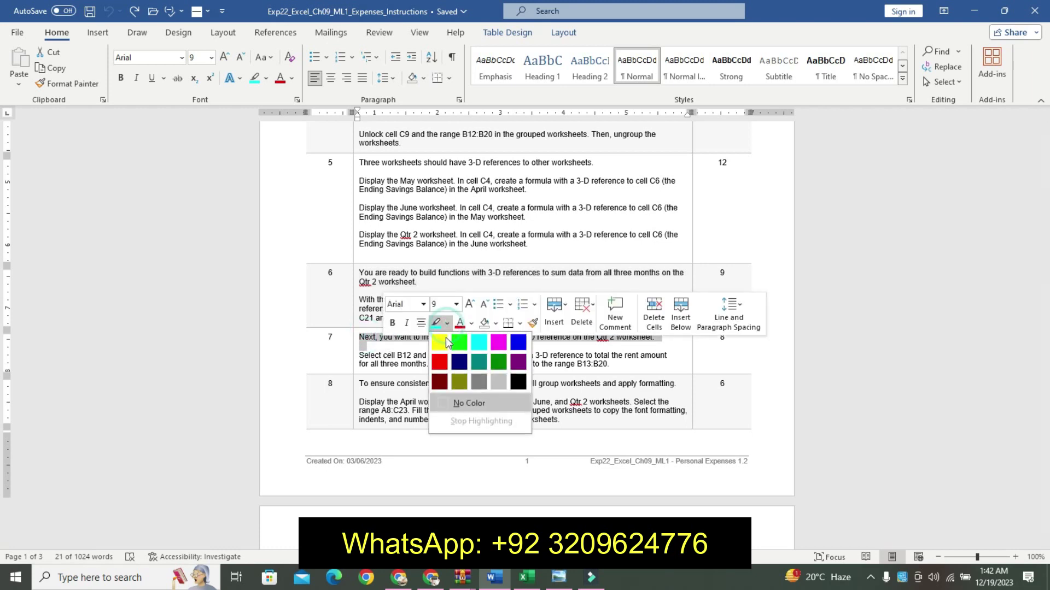
click(447, 343)
Step: Make step 7's instruction paragraph 12 pt, bold and turquoise-highlighted
drag(358, 355, 621, 364)
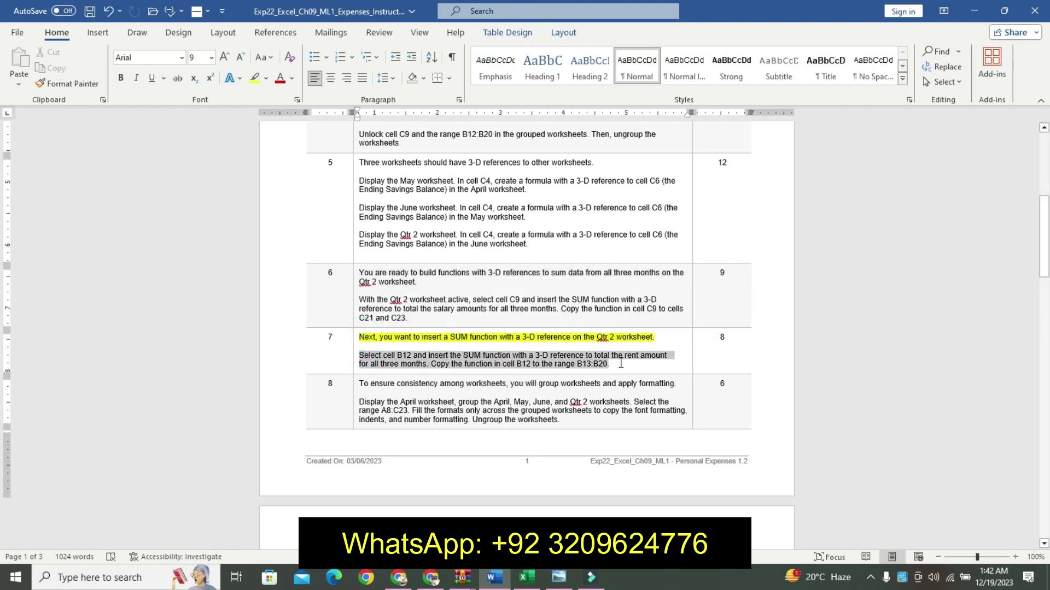
click(725, 320)
click(726, 320)
click(725, 321)
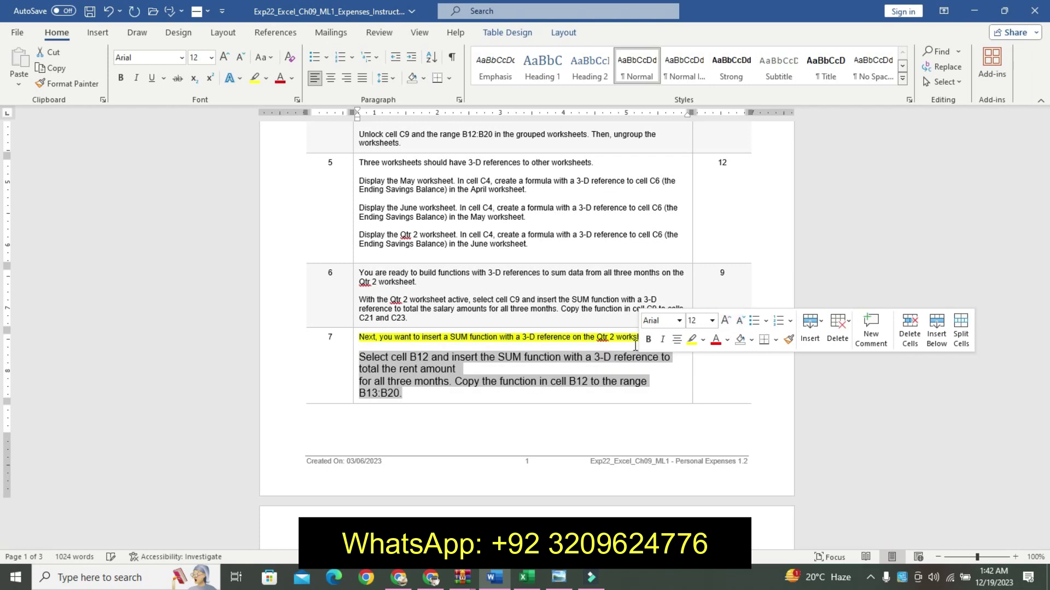
click(648, 339)
click(703, 340)
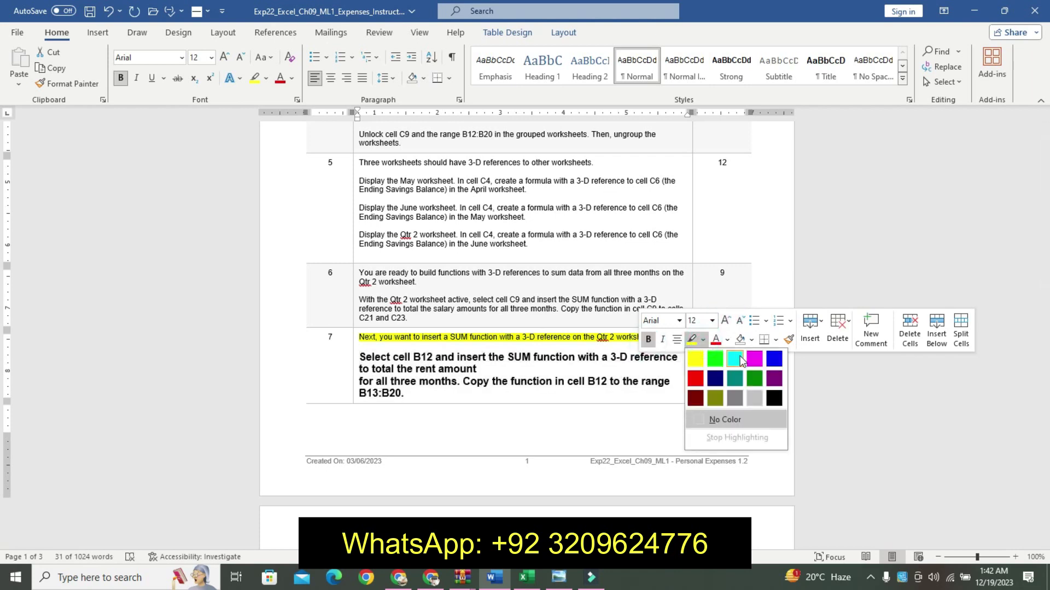
click(735, 359)
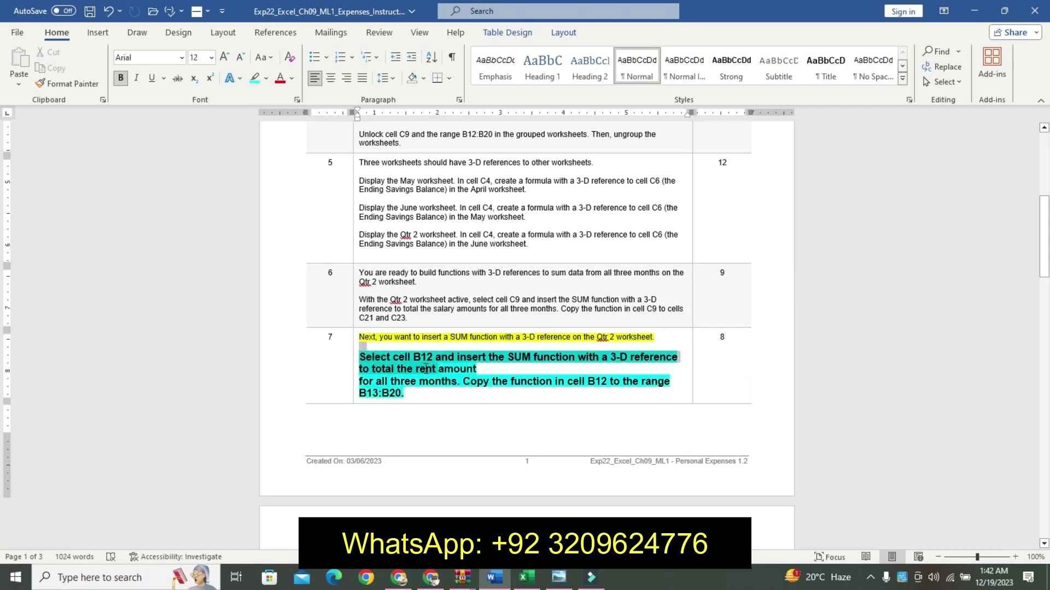
mouse_move(432, 372)
mouse_down()
mouse_move(435, 385)
mouse_move(405, 394)
mouse_up()
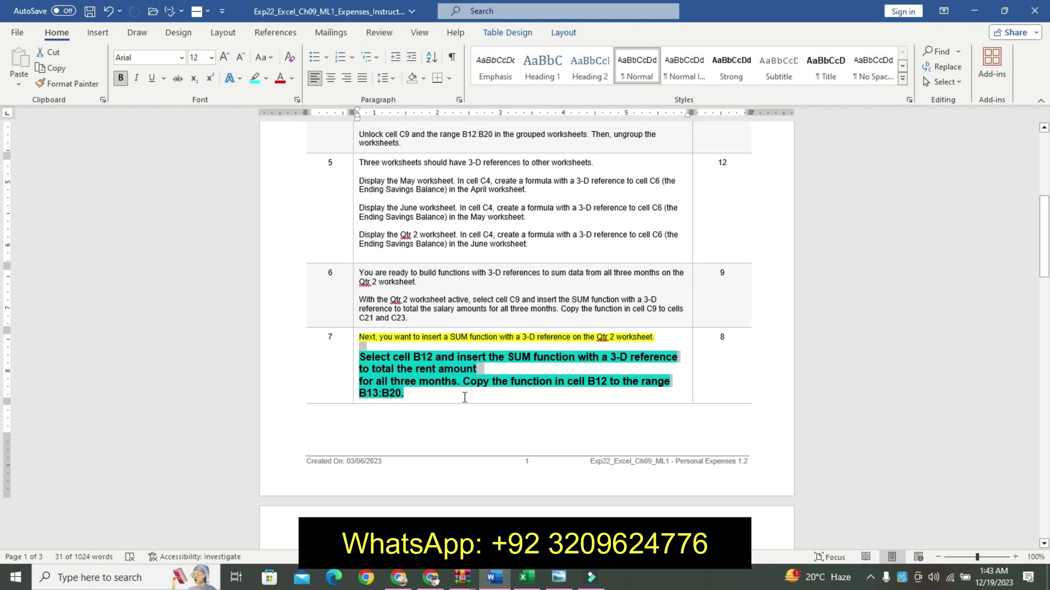
click(527, 577)
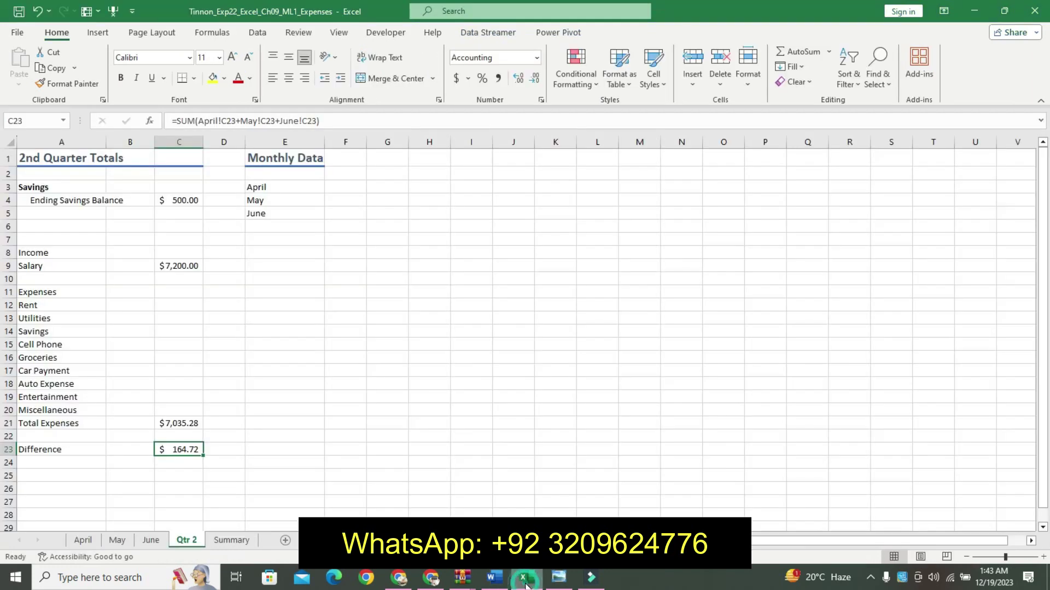
Step: Start a SUM formula in Qtr 2 cell B12
click(128, 293)
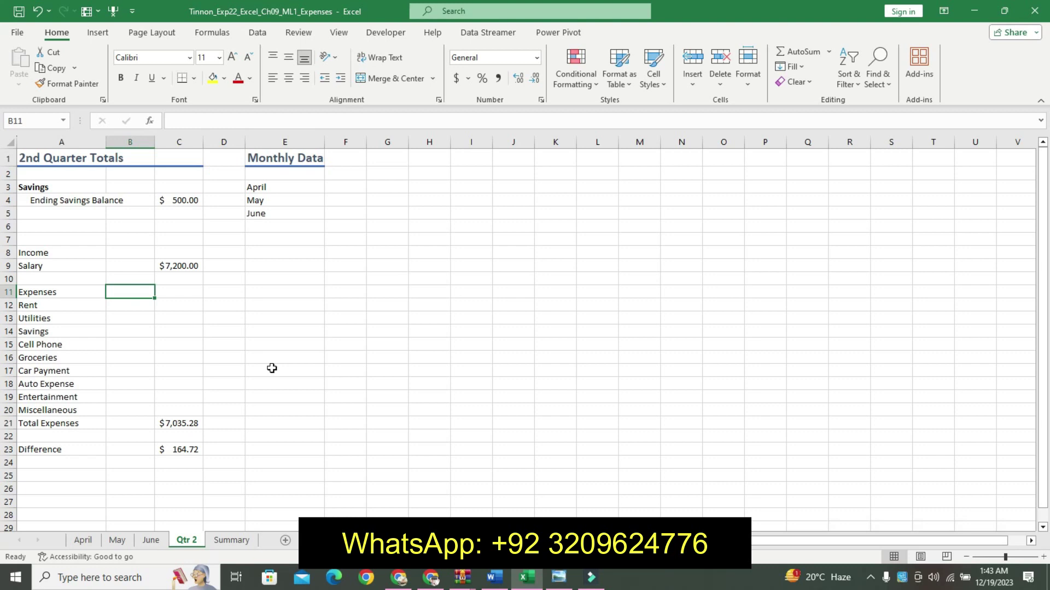
click(497, 581)
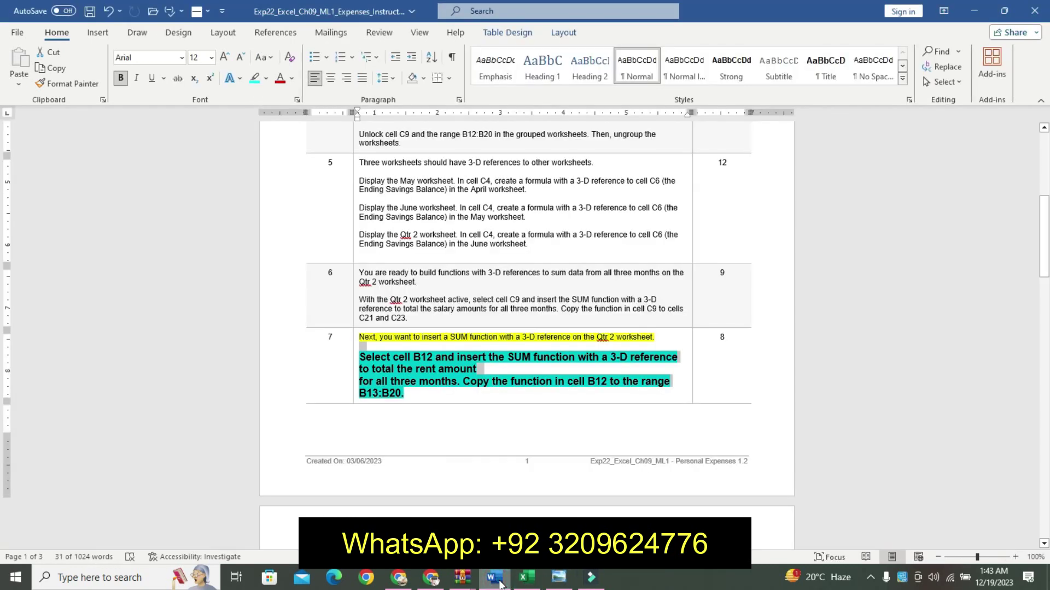
click(523, 581)
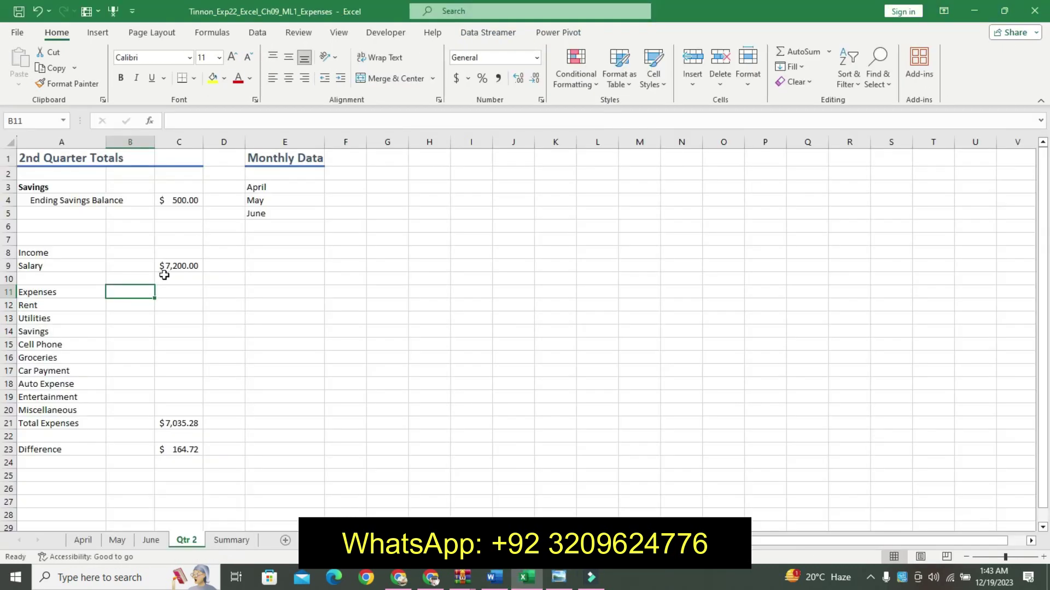
click(129, 304)
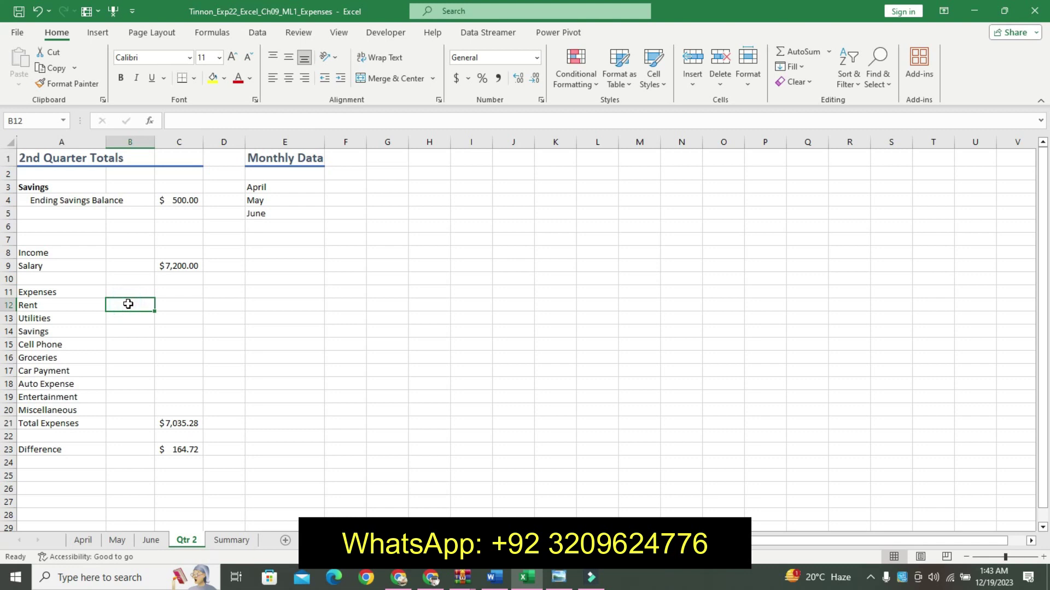
text(=)
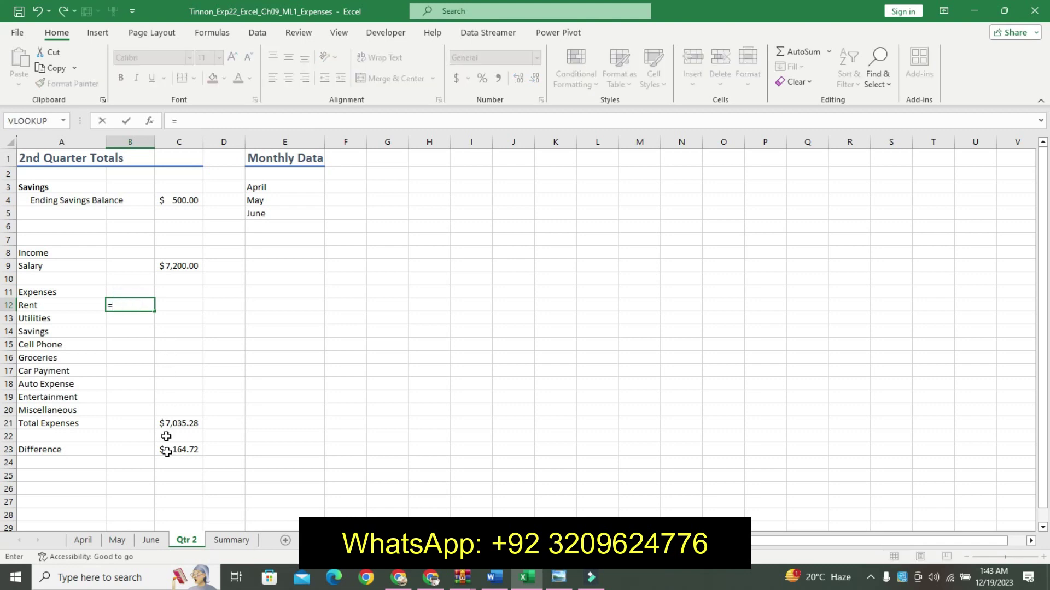
text(sum)
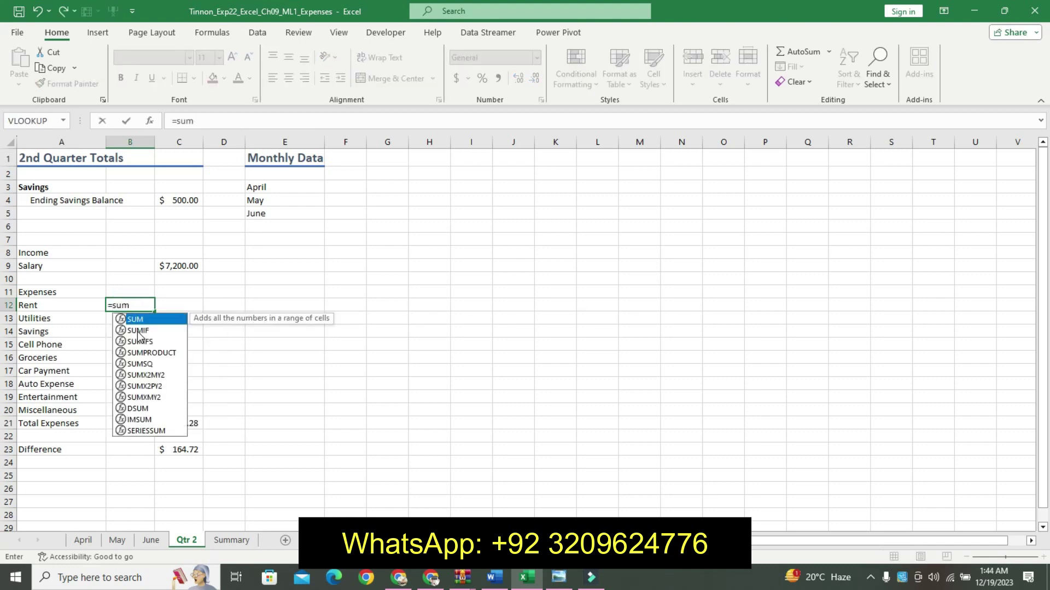
double_click(142, 320)
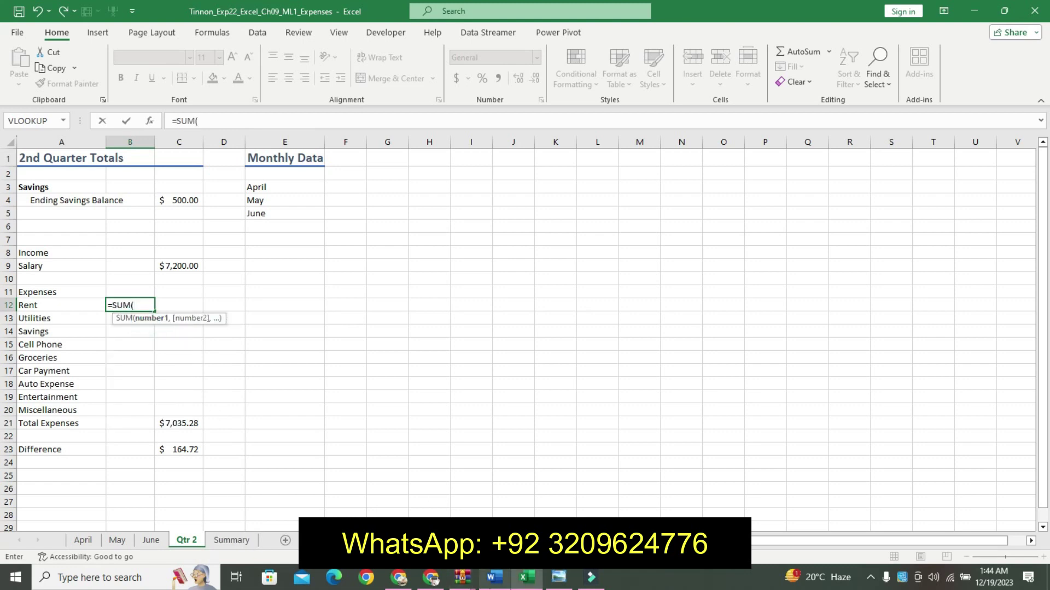
Step: Complete B12 as a 3-D SUM of B12 across the April, May and June sheets
click(494, 578)
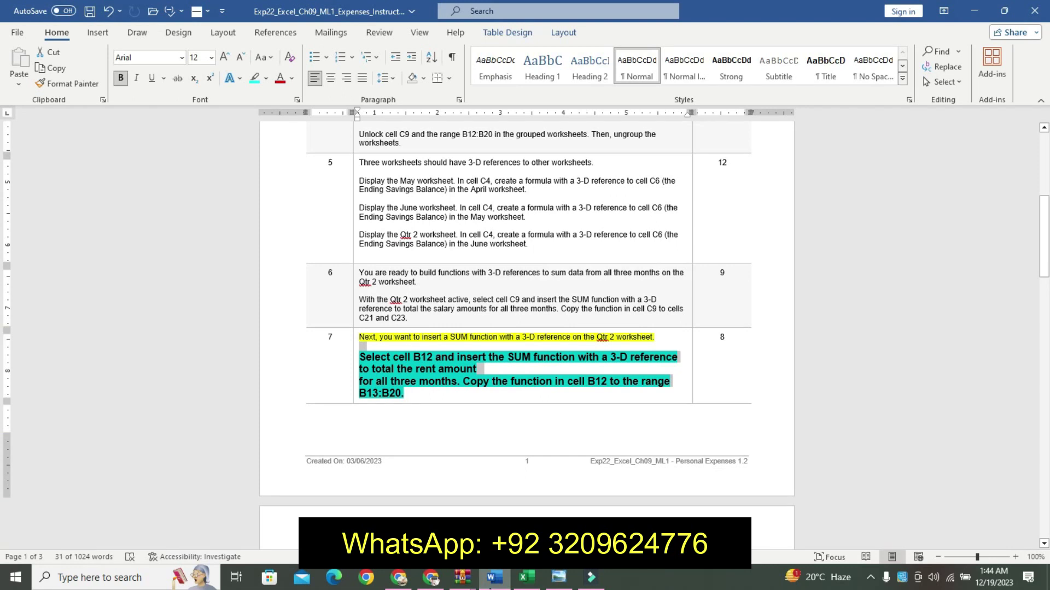
click(524, 580)
click(83, 540)
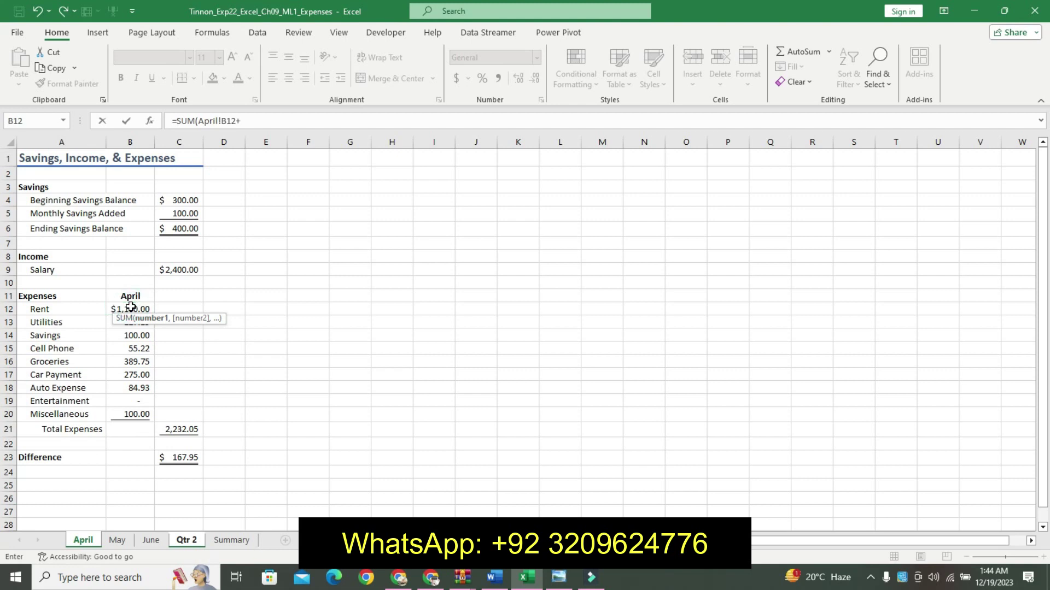
click(116, 540)
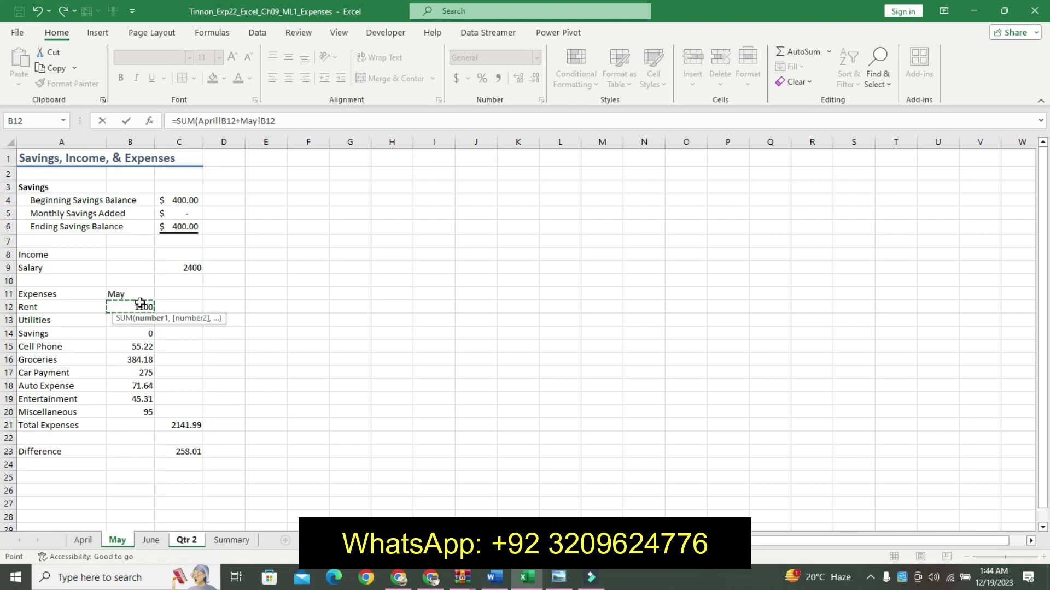
click(151, 541)
click(133, 310)
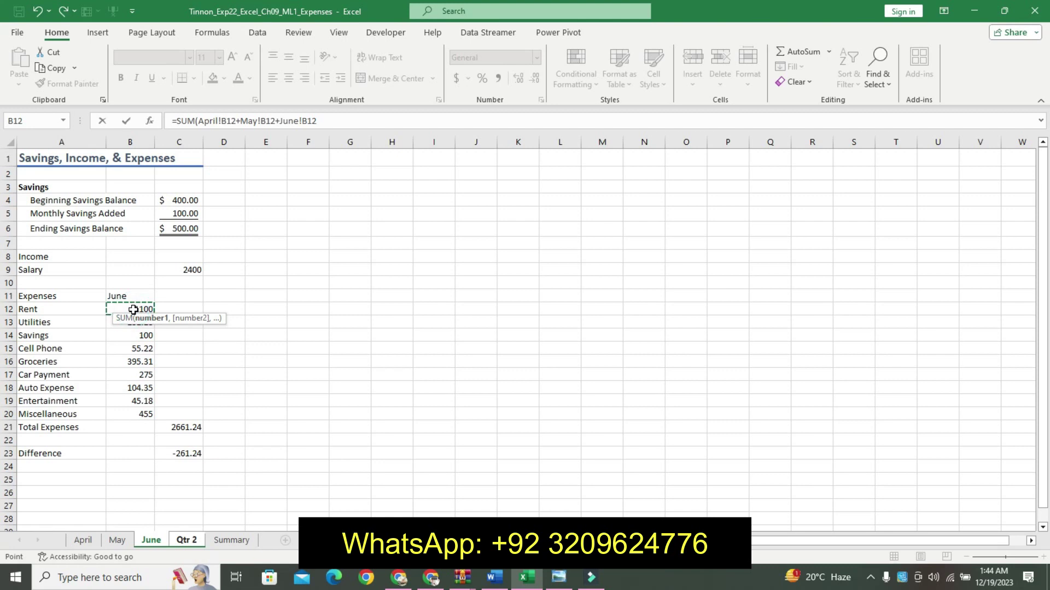
key(Return)
click(147, 307)
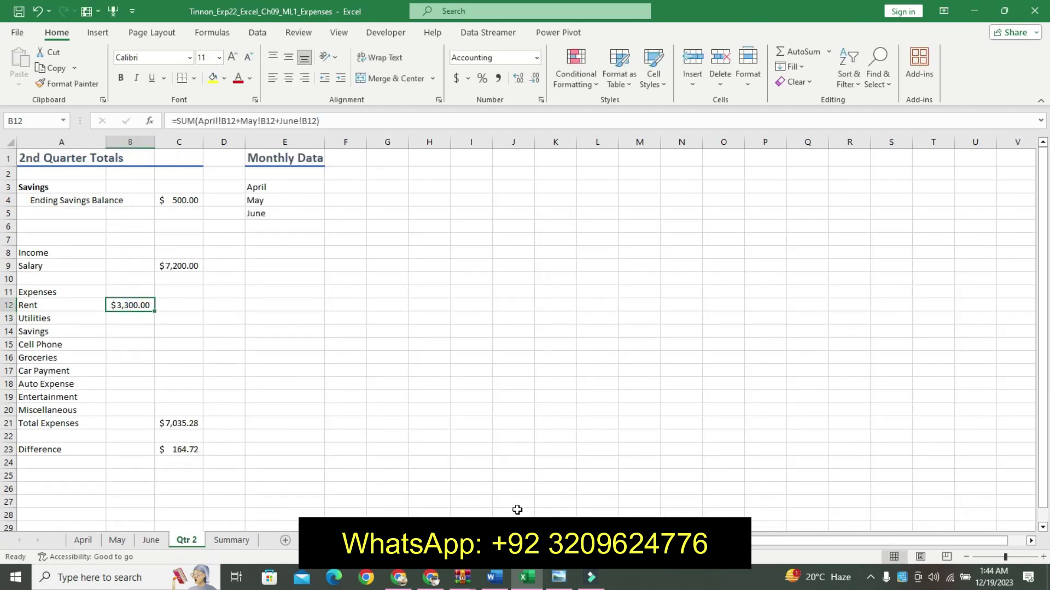
Step: Copy the rent formula down through B20, then undo step 7's formatting in Word
click(491, 583)
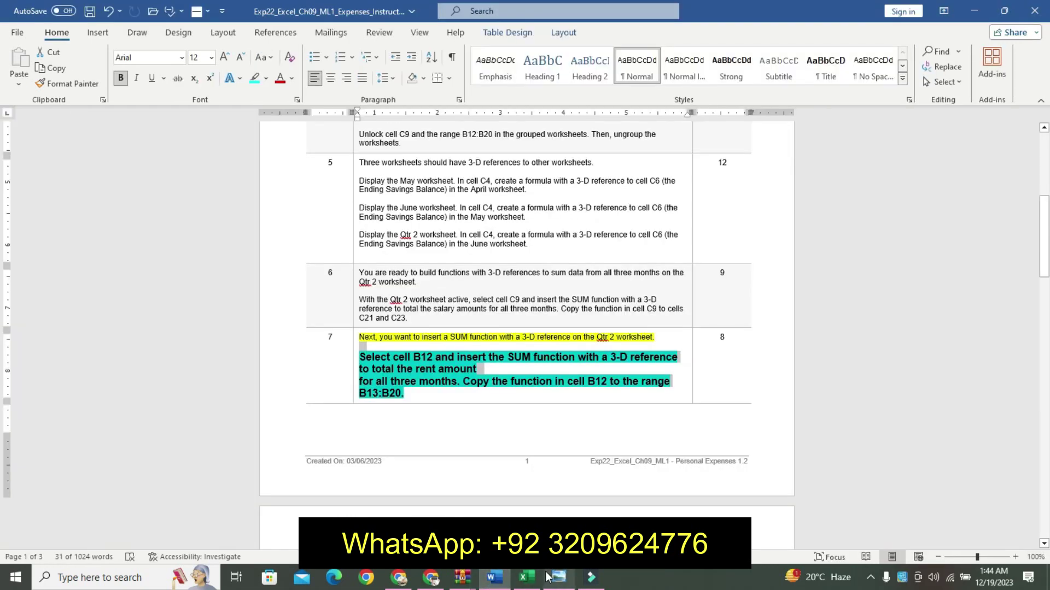
click(525, 580)
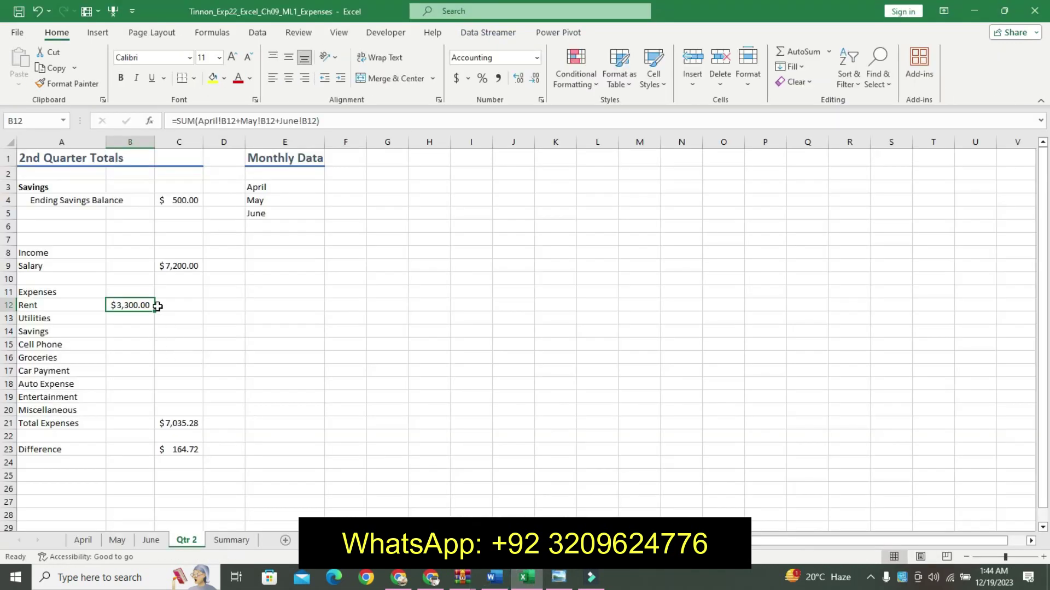
drag(156, 312, 144, 417)
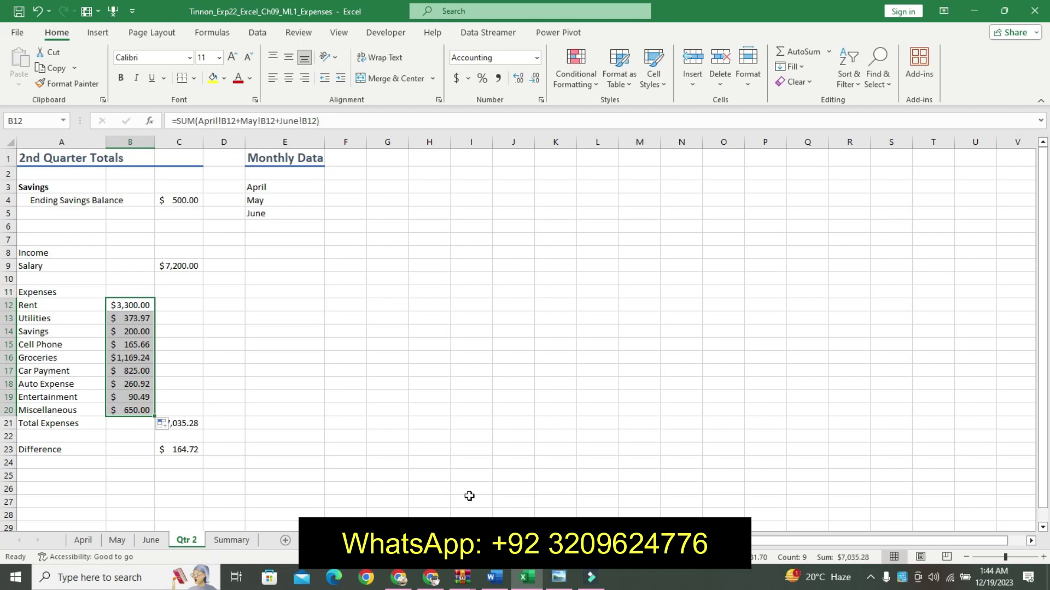
click(492, 582)
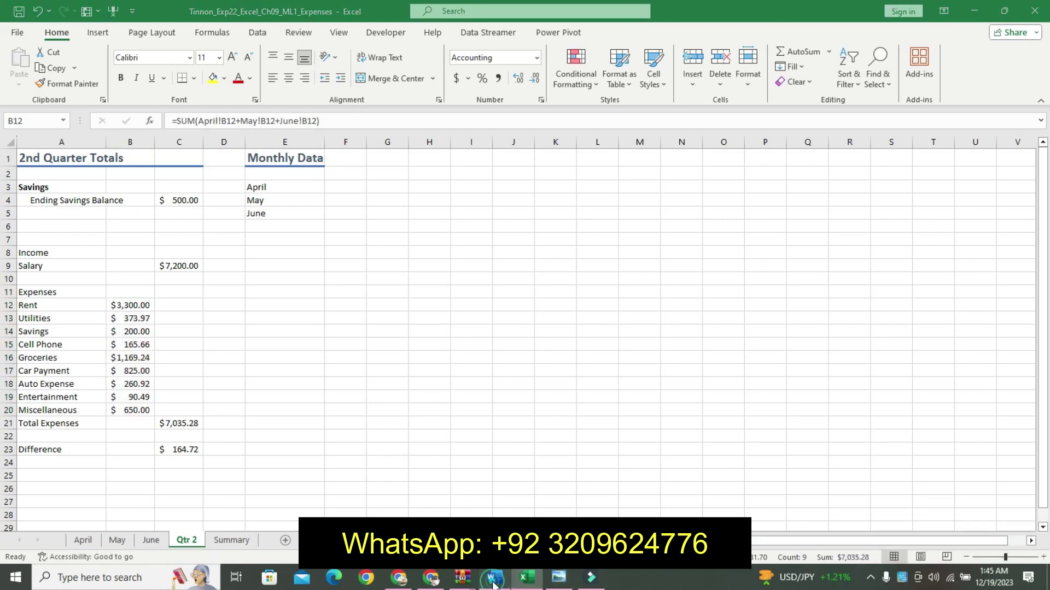
key(ctrl+z)
Step: Undo the remaining step 7 formatting and highlight step 8's intro yellow
key(ctrl+z)
key(ctrl+z)
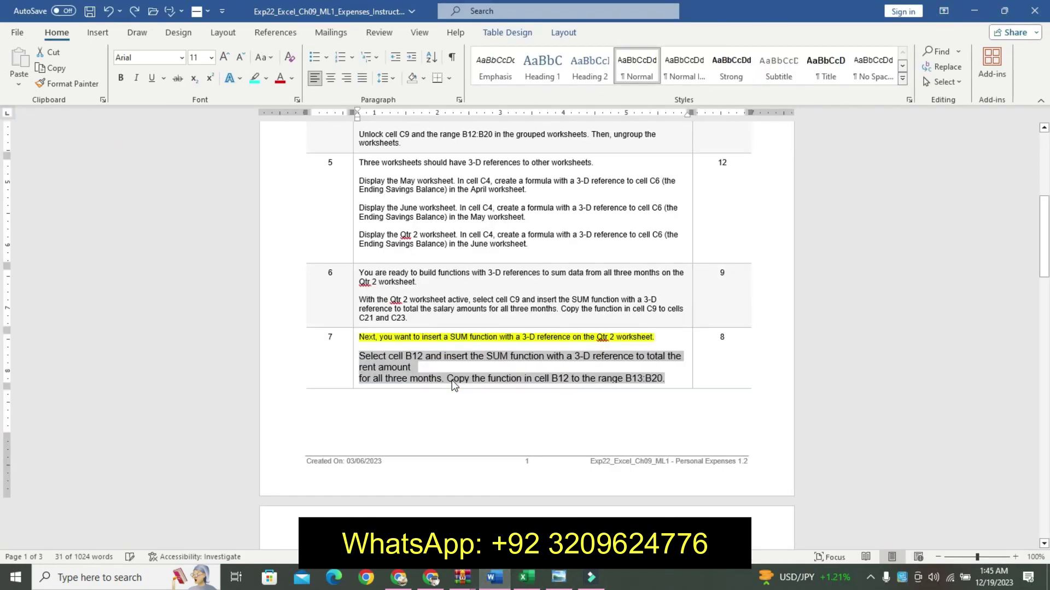
key(ctrl+z)
key(ctrl+z)
key(ctrl+z)
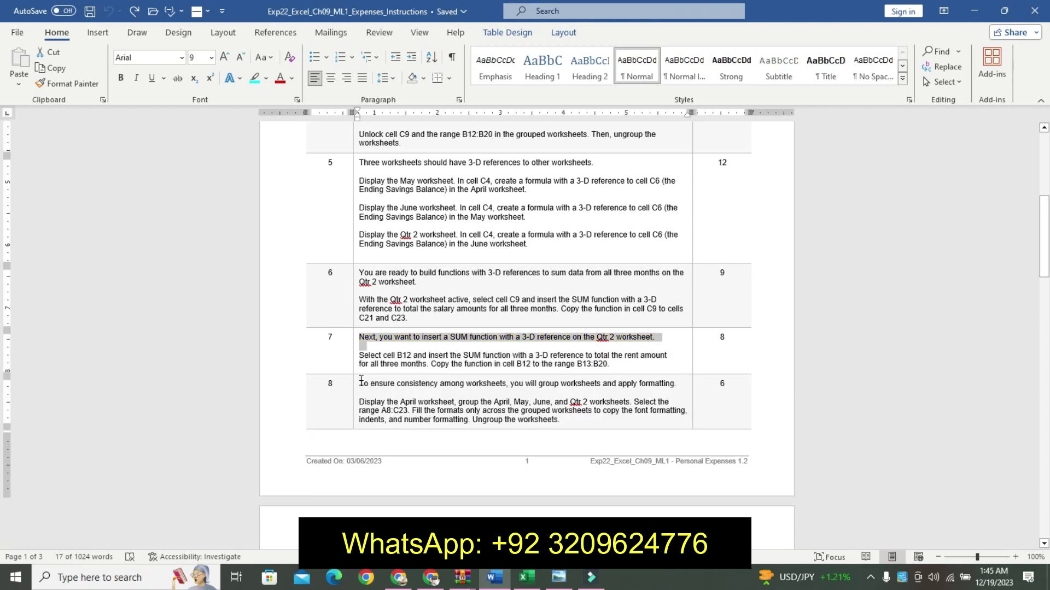
triple_click(362, 383)
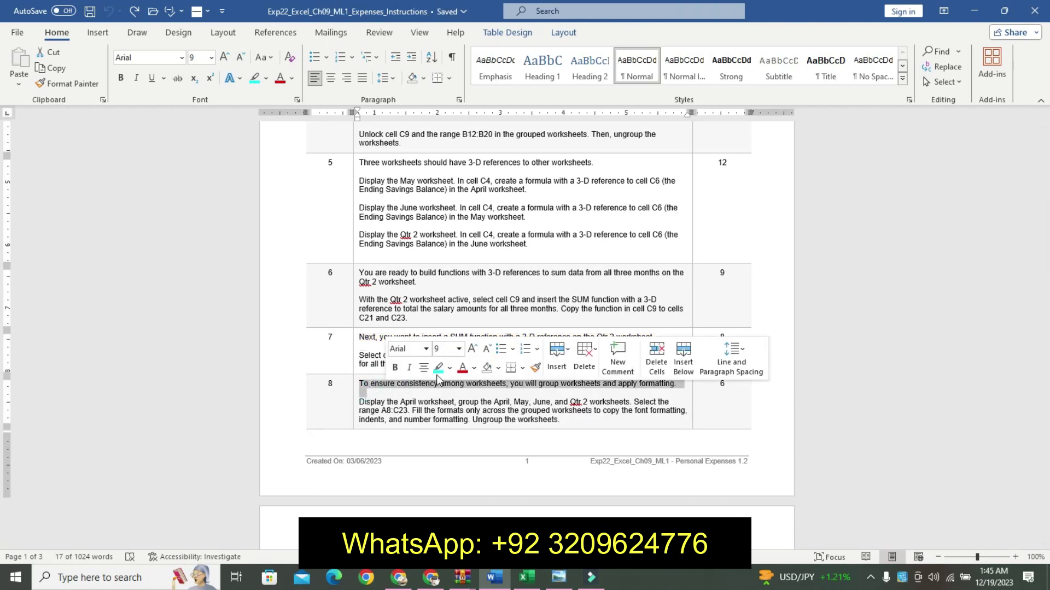
click(449, 367)
click(443, 383)
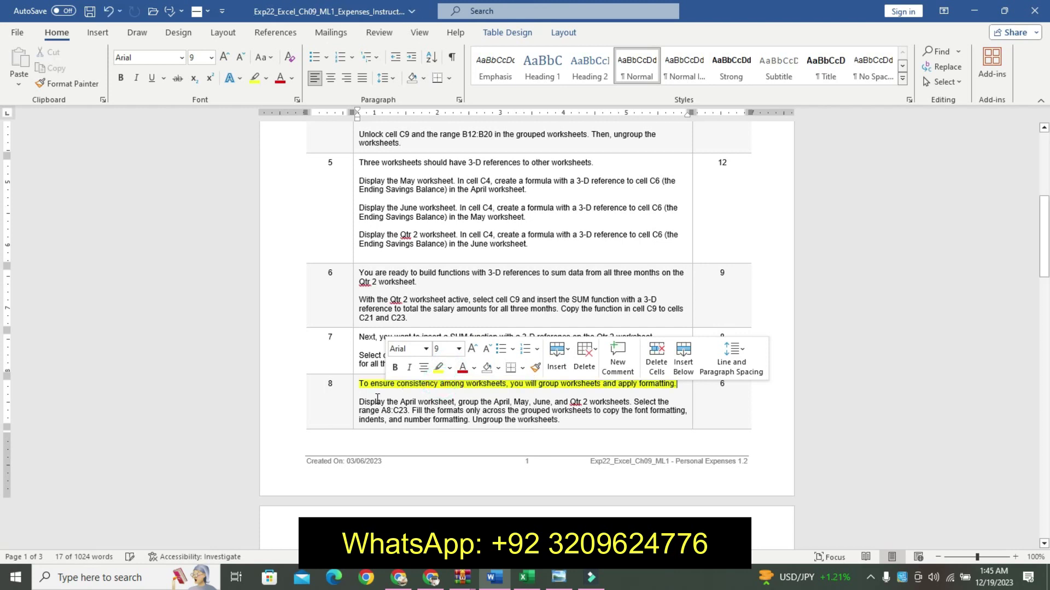
Step: Enlarge, bold and turquoise-highlight step 8's grouping instructions
drag(361, 402, 558, 420)
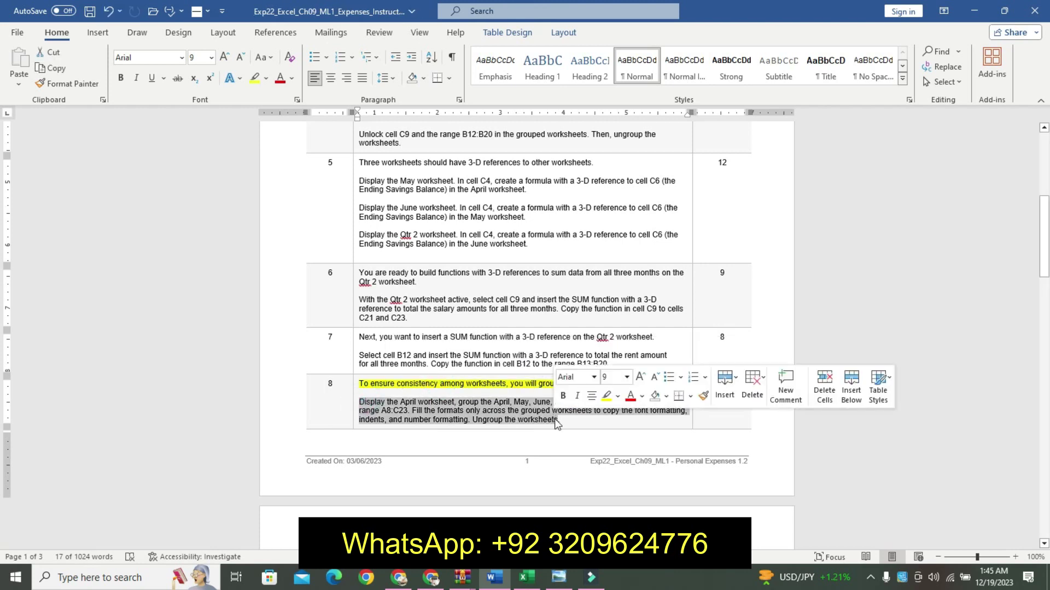
click(641, 377)
click(641, 377)
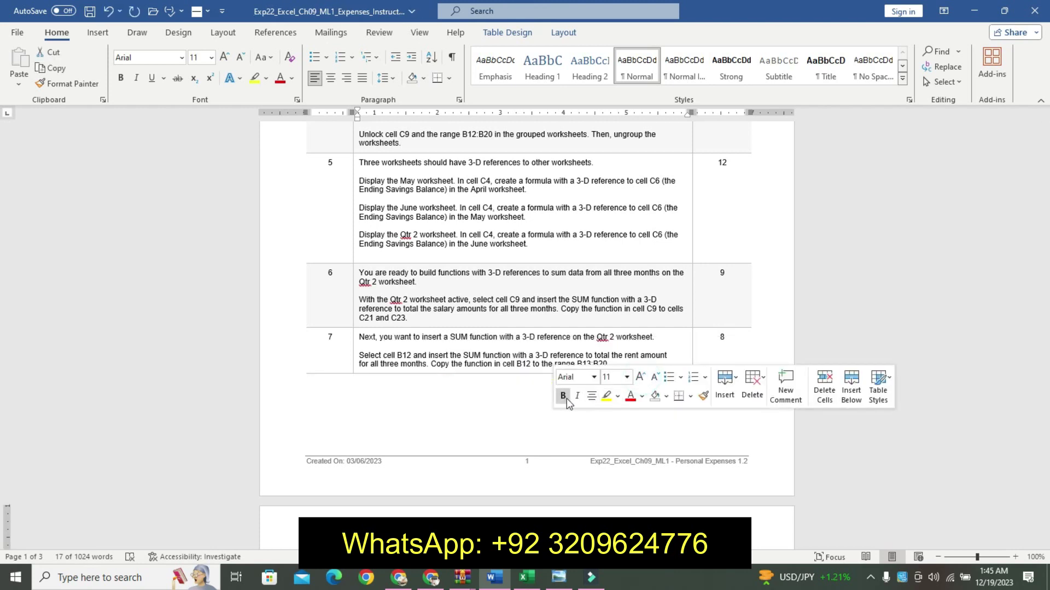
click(564, 396)
click(618, 396)
click(649, 415)
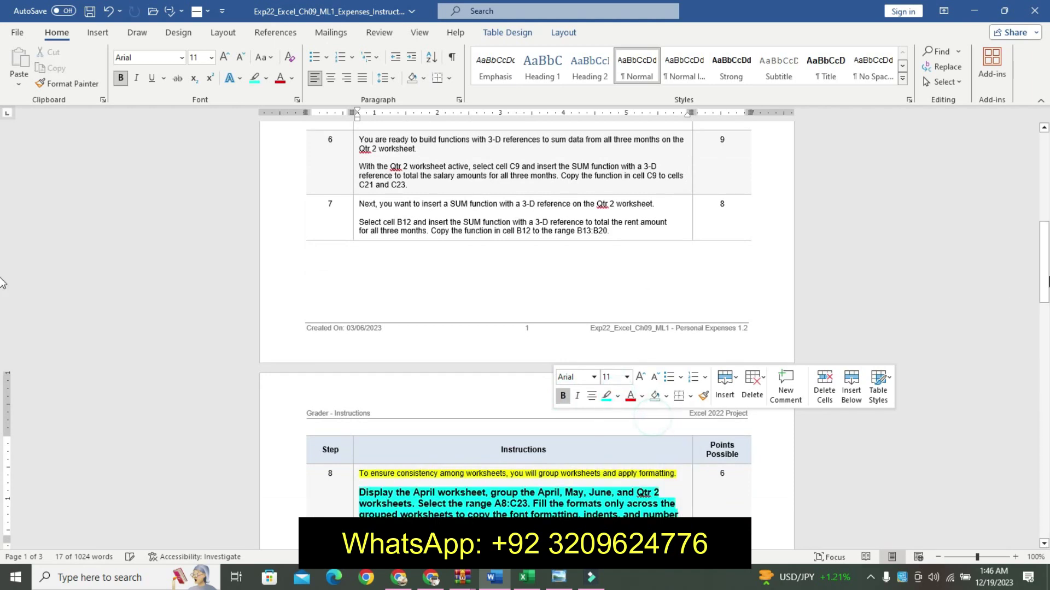
drag(1045, 275, 1045, 339)
click(525, 191)
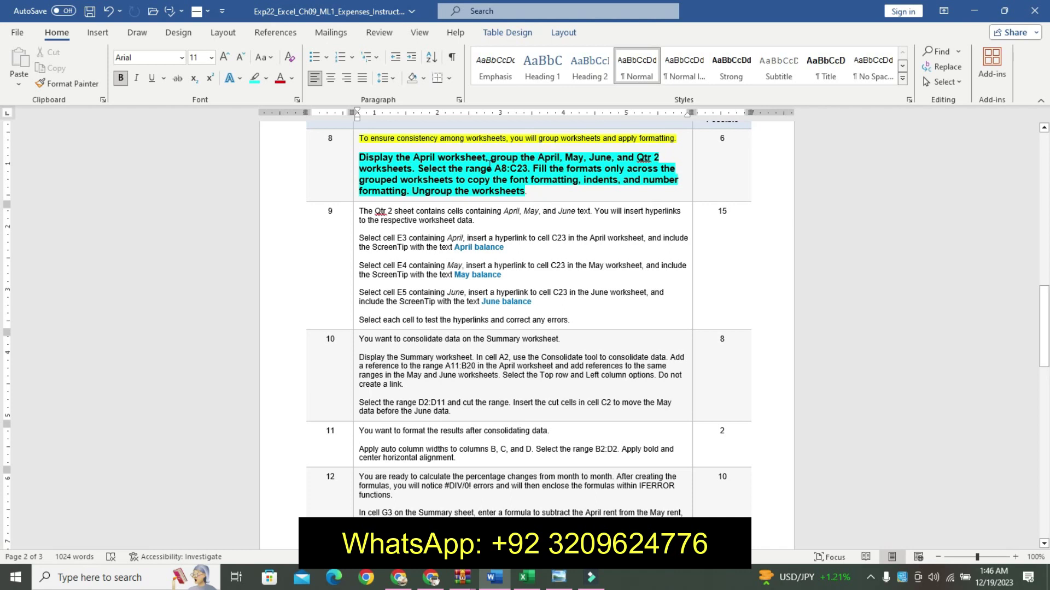
Step: Copy the range reference A8:C23 from step 8 and return to Excel
drag(495, 168, 526, 170)
key(ctrl+c)
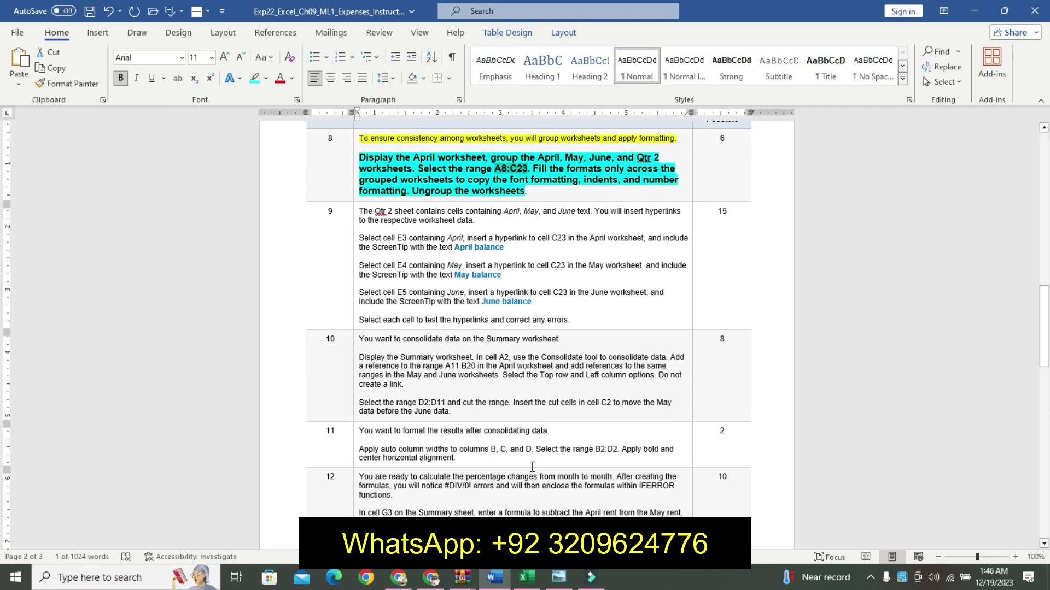
mouse_move(523, 578)
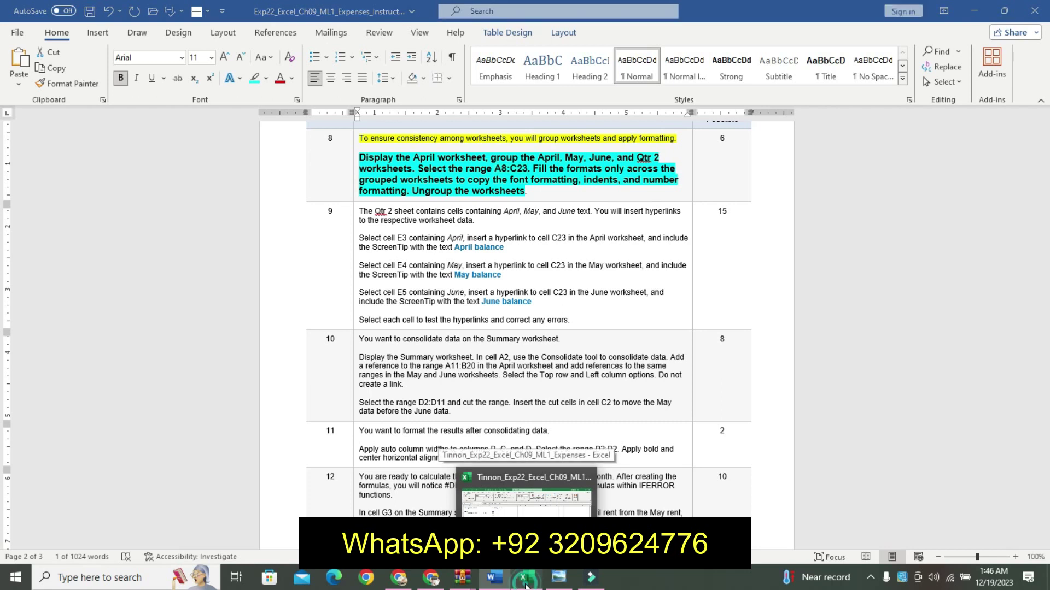
click(524, 586)
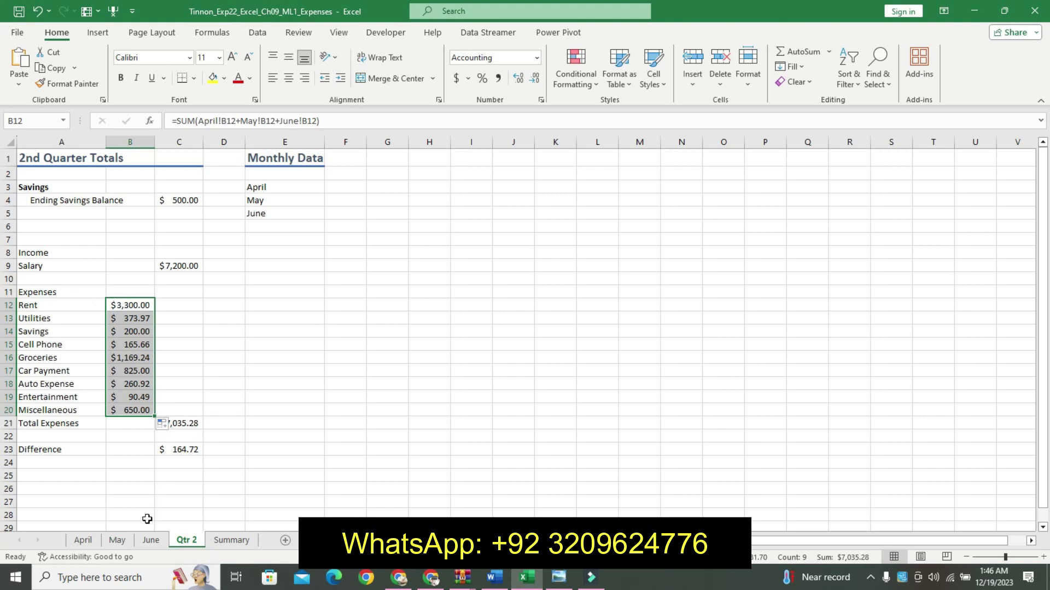
Step: Group the April, May, June and Qtr 2 sheets and select A8:C23 via the Name Box
click(94, 541)
ctrl+click(117, 541)
ctrl+click(151, 540)
ctrl+click(186, 540)
click(45, 120)
text(A8:C23)
key(Return)
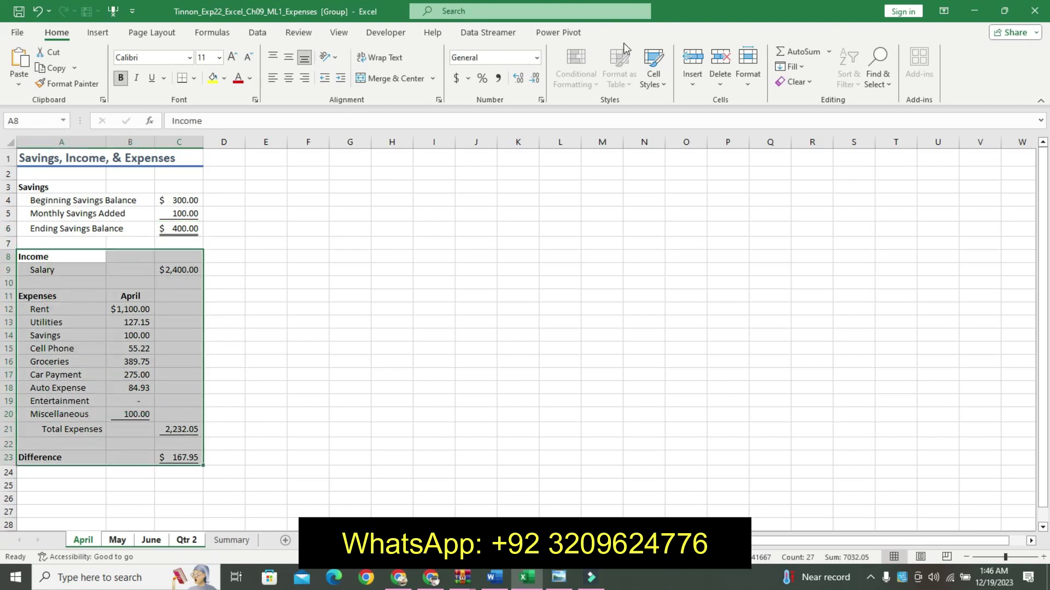
Step: Fill A8:C23 across the grouped worksheets, formats only
click(745, 79)
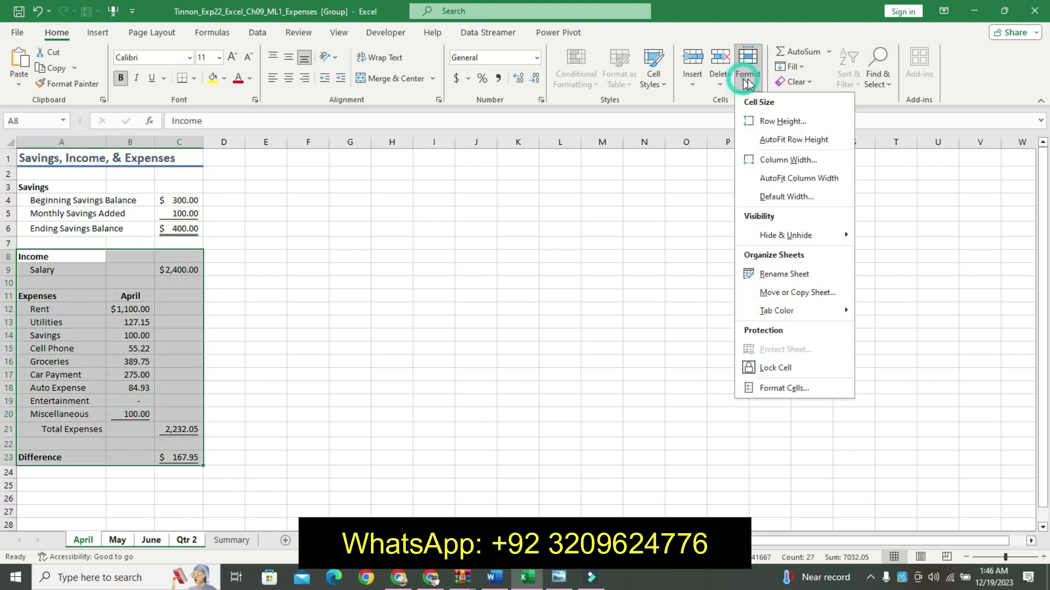
click(792, 66)
click(851, 156)
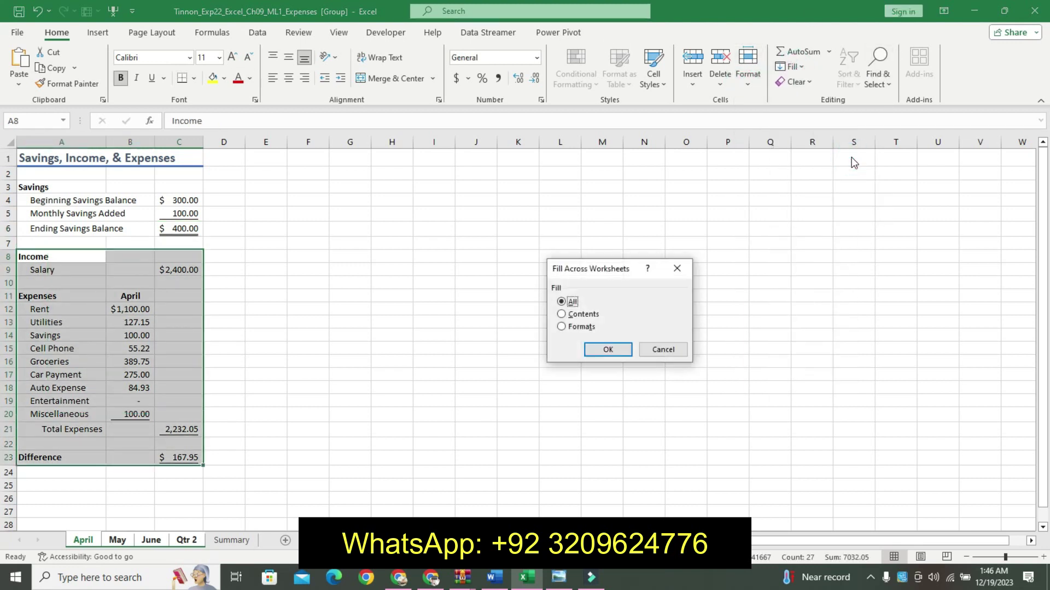
click(580, 327)
click(606, 349)
click(792, 66)
click(815, 163)
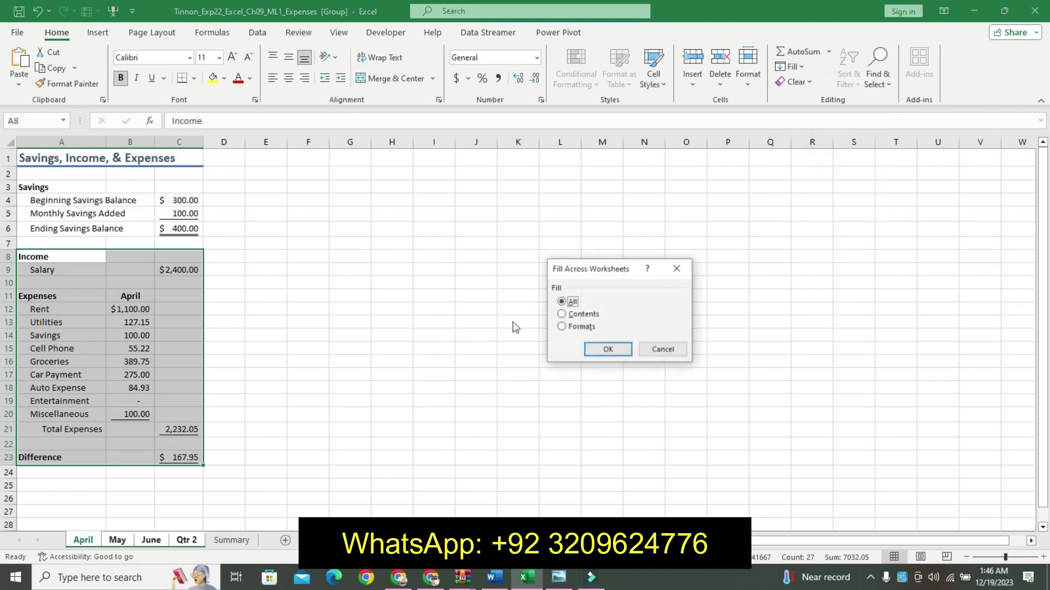
click(607, 349)
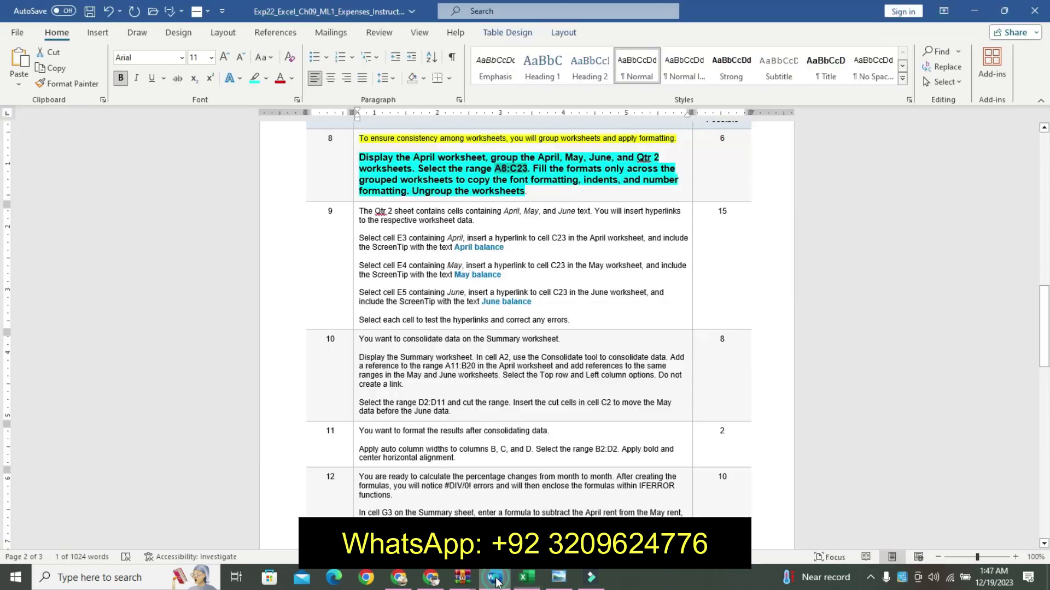
Step: Check the instructions, then ungroup the worksheets
click(494, 577)
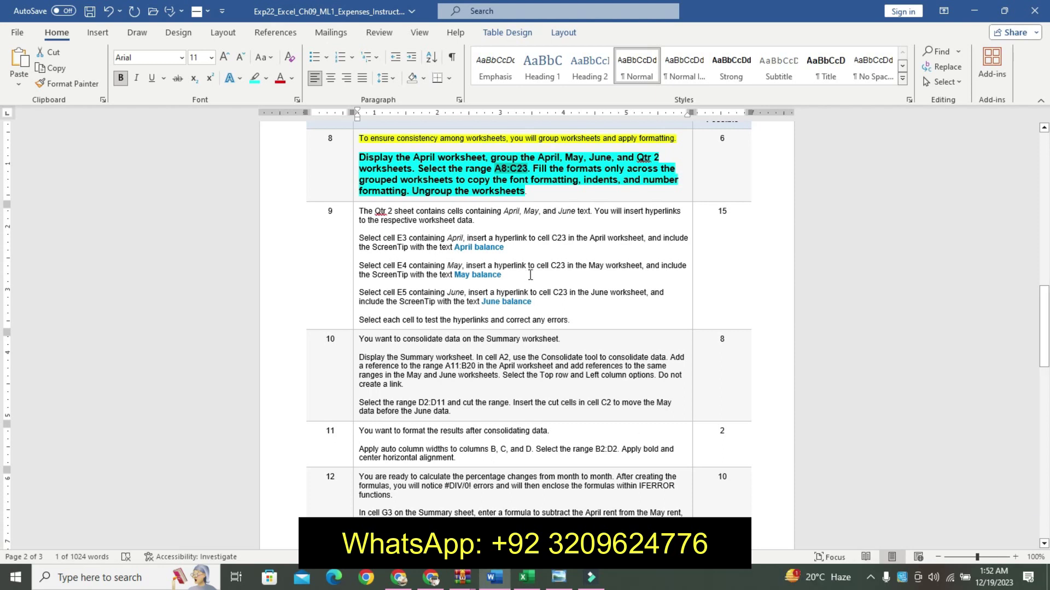
drag(410, 199, 437, 251)
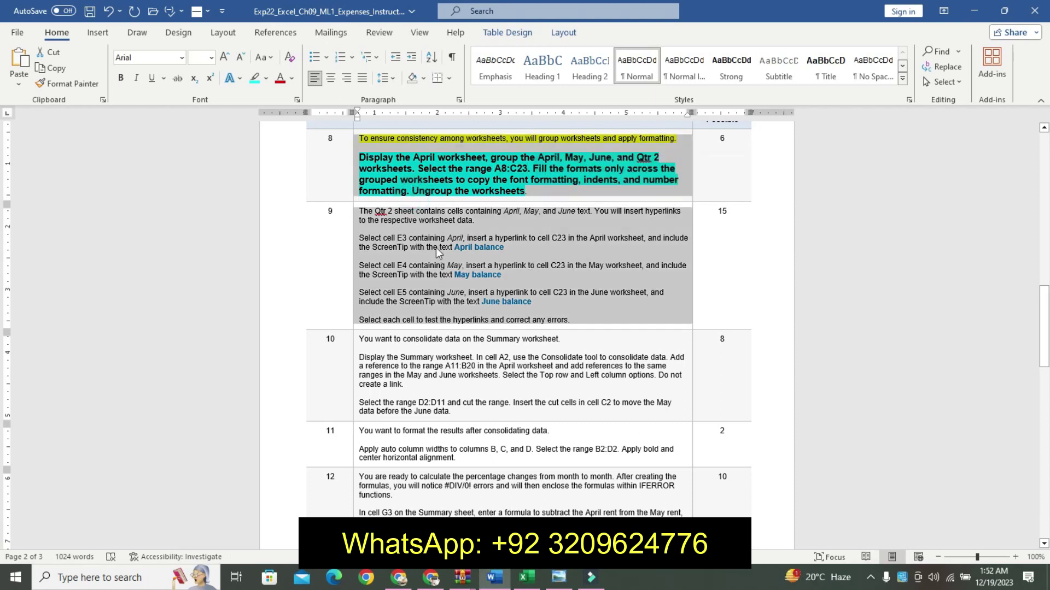
click(430, 200)
drag(413, 192, 532, 194)
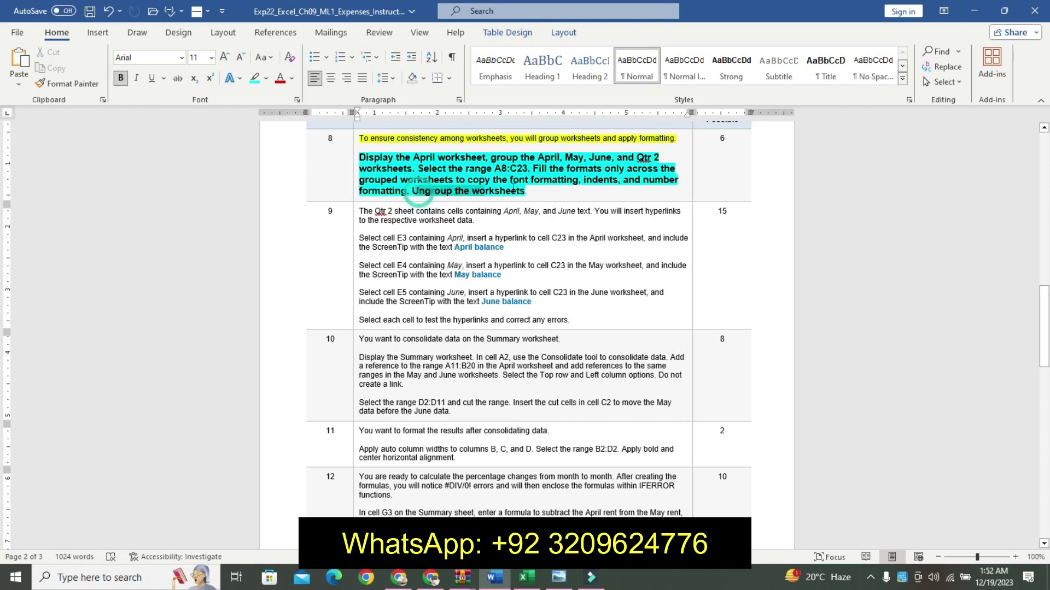
click(526, 578)
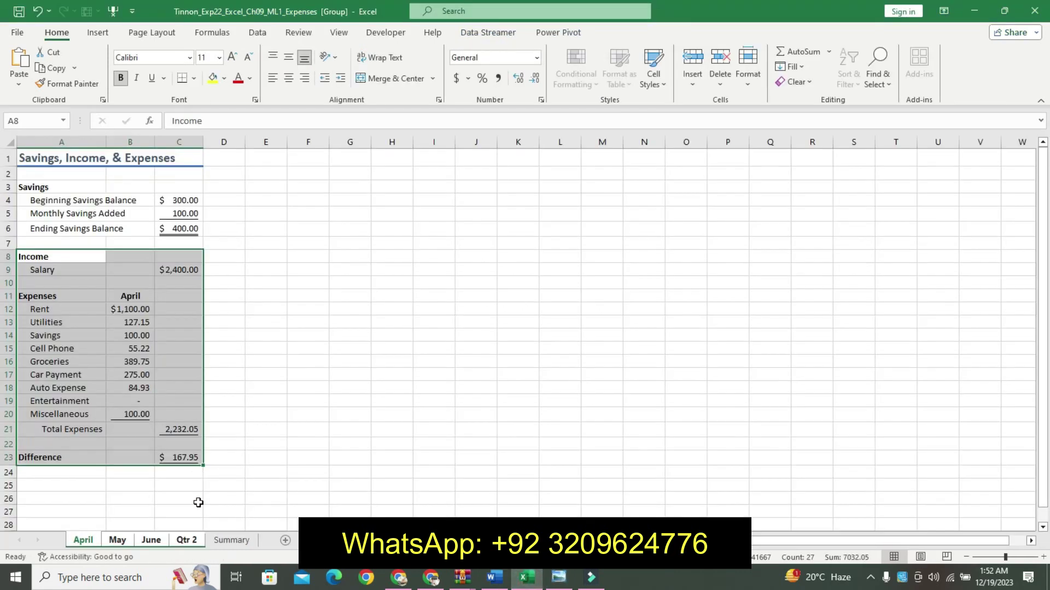
right_click(82, 540)
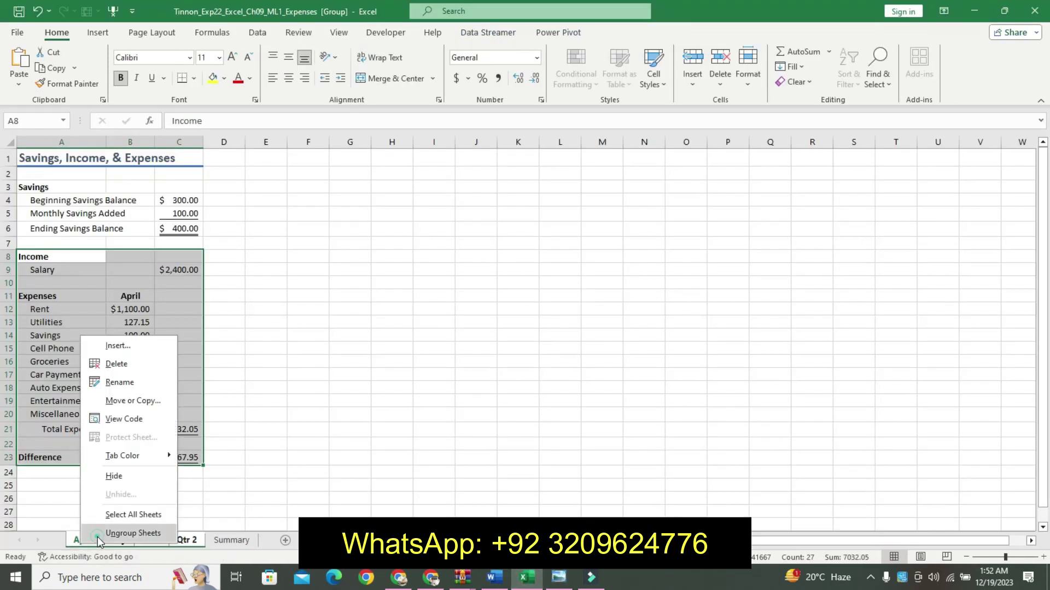
click(126, 534)
Step: Undo step 8's emphasis and highlight step 9's intro paragraph yellow
click(494, 577)
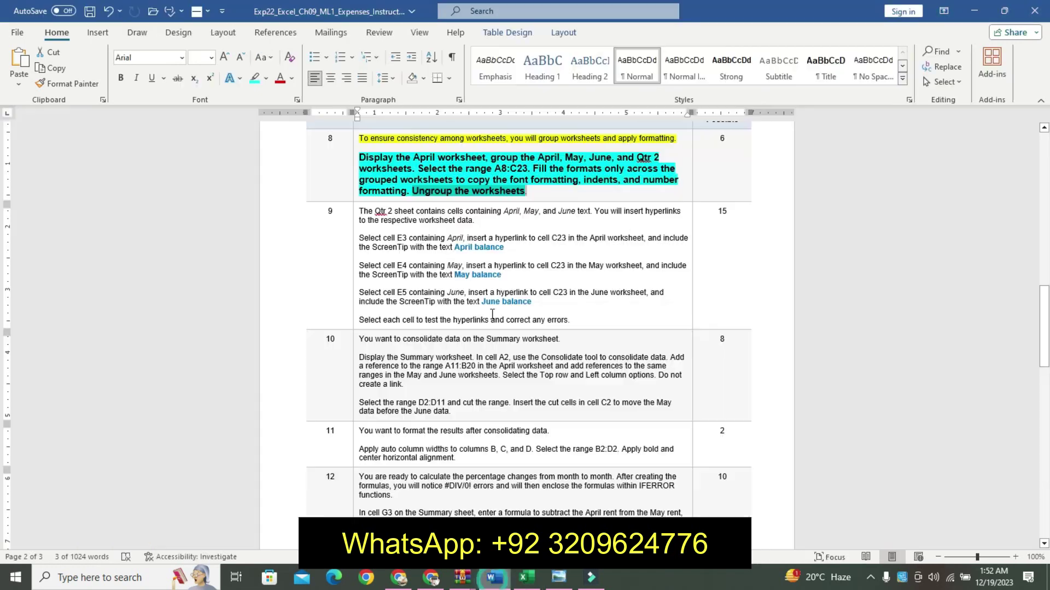
key(ctrl+z)
key(ctrl+z)
key(ctrl+z)
key(ctrl+z)
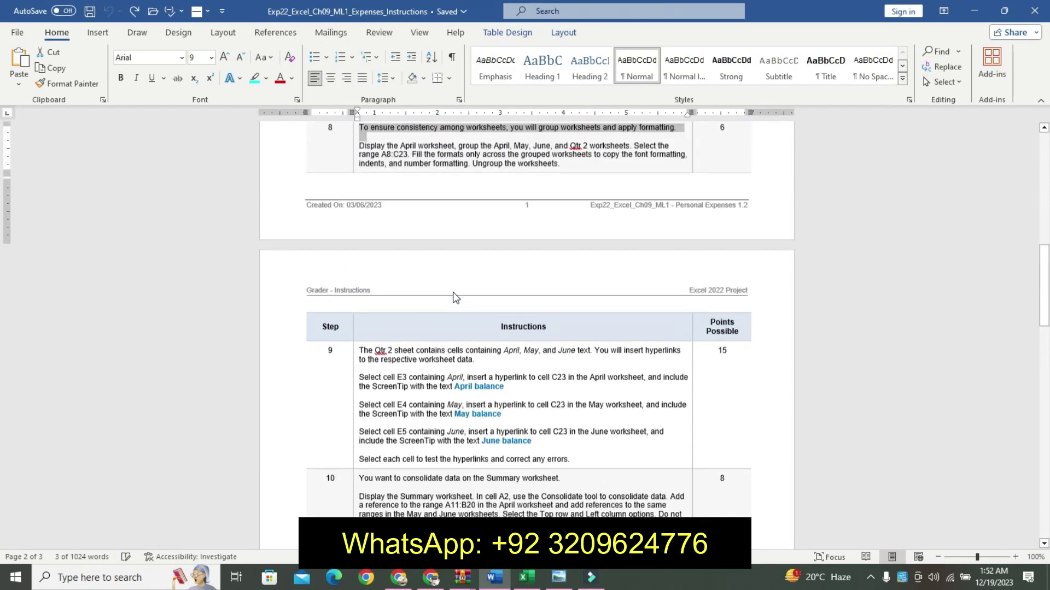
drag(1044, 298, 1045, 338)
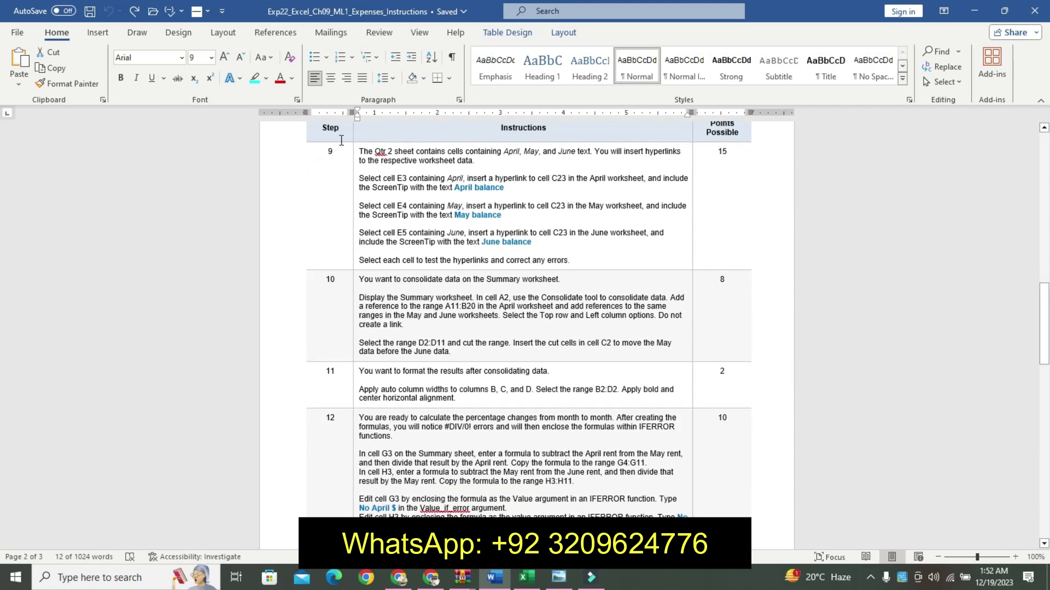
drag(362, 154, 517, 164)
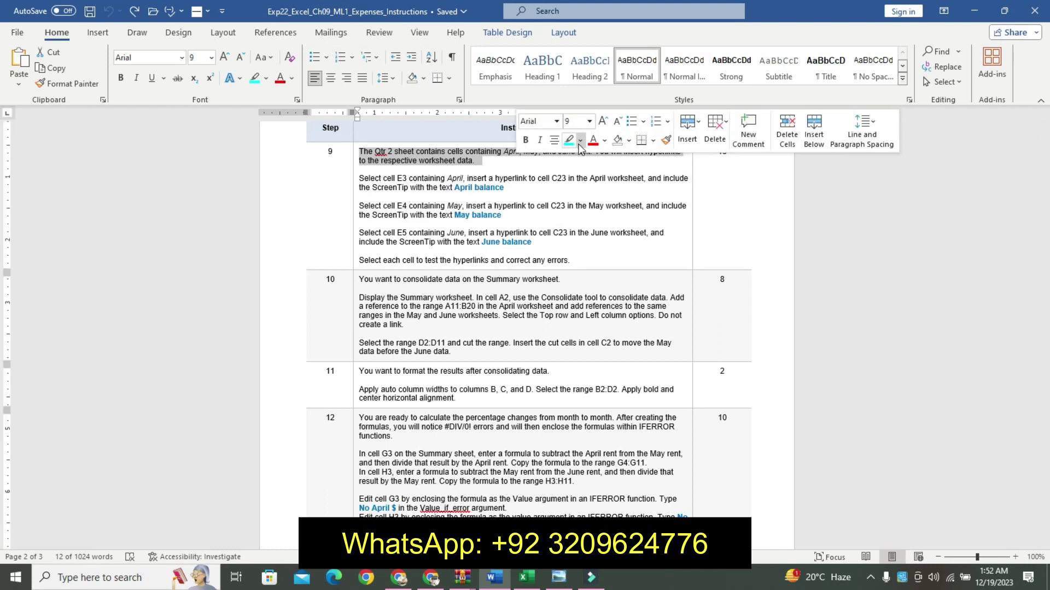
click(579, 144)
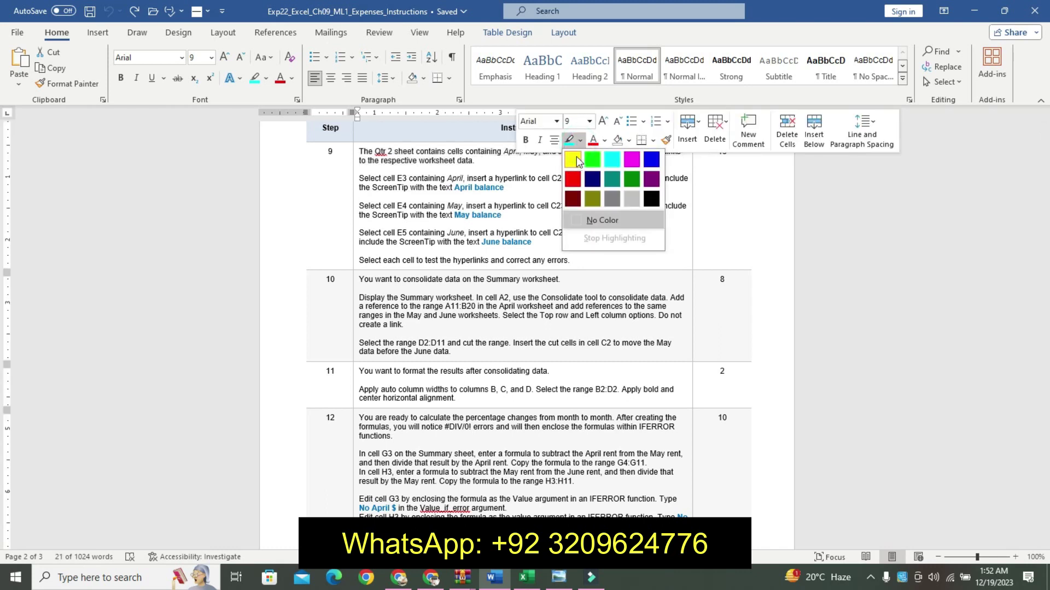
click(571, 153)
Step: Enlarge, bold and turquoise-highlight step 9's task paragraphs
drag(360, 178, 573, 261)
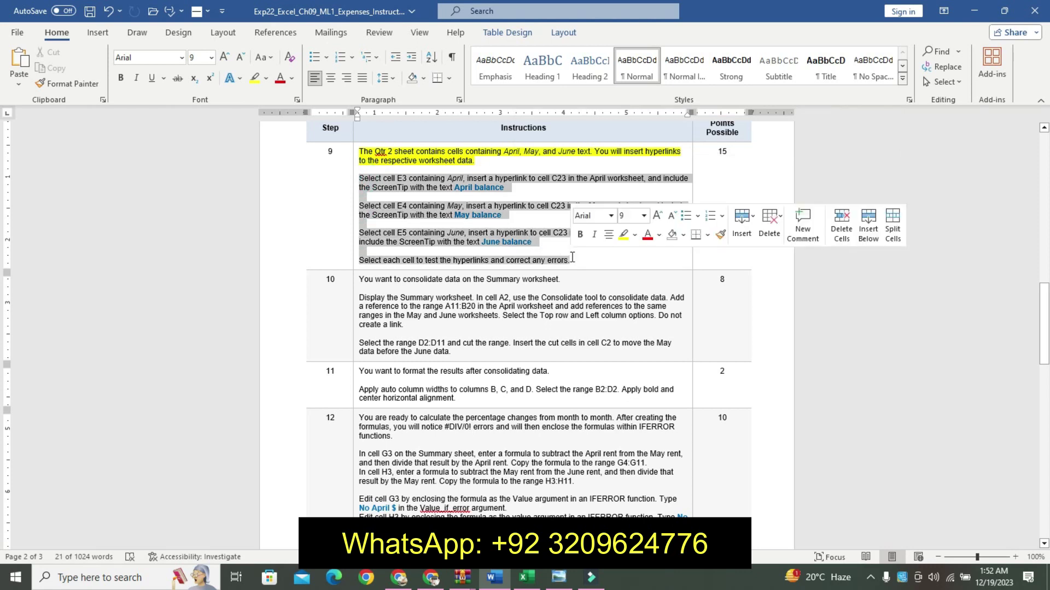
click(657, 216)
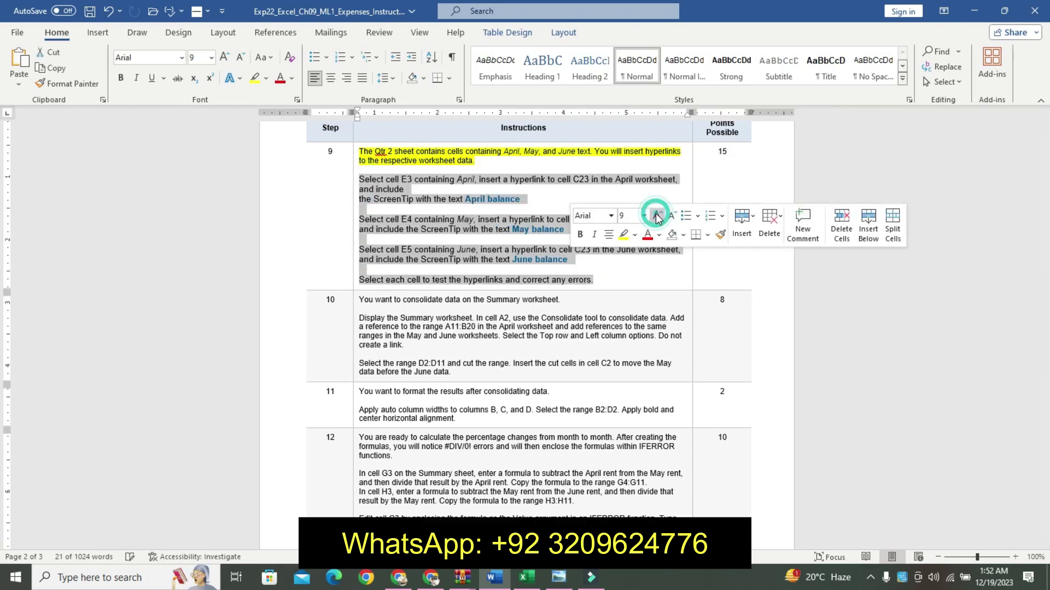
click(580, 234)
click(636, 236)
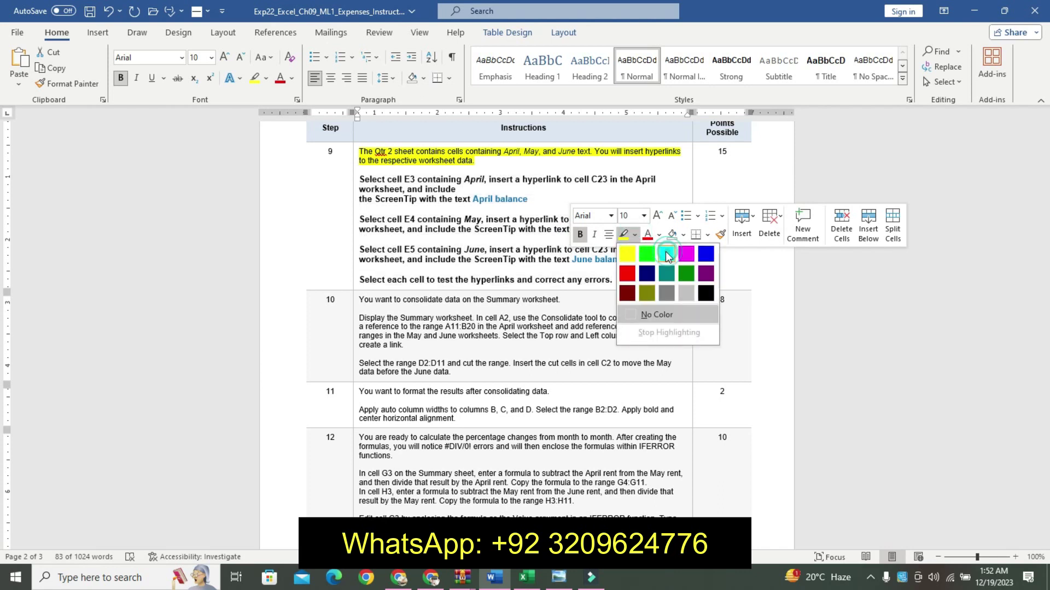
click(661, 261)
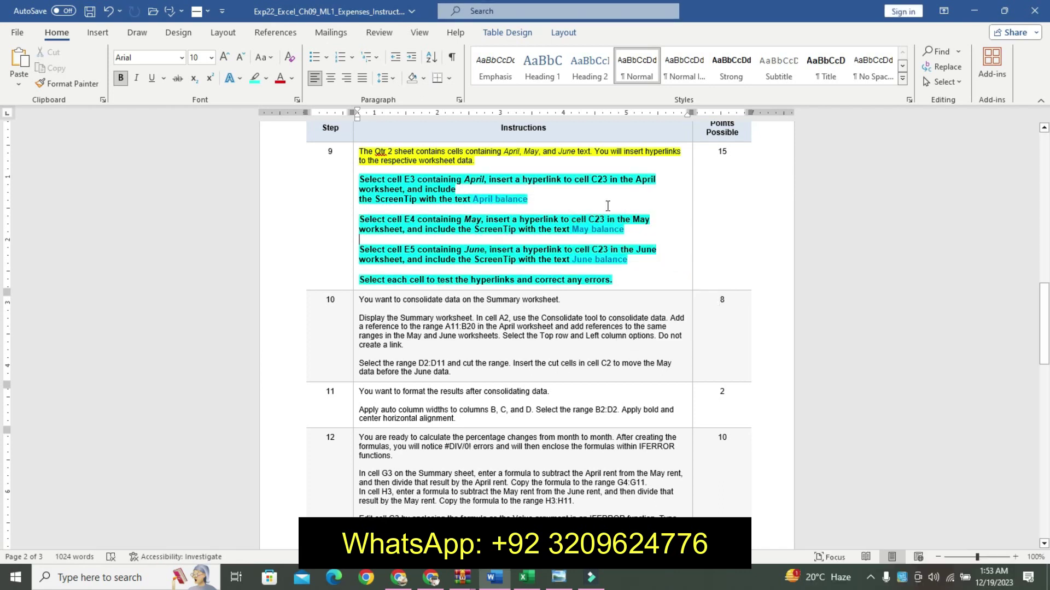
Step: Review step 9's cell E3 task and select its ScreenTip text 'April balance'
drag(360, 151, 481, 161)
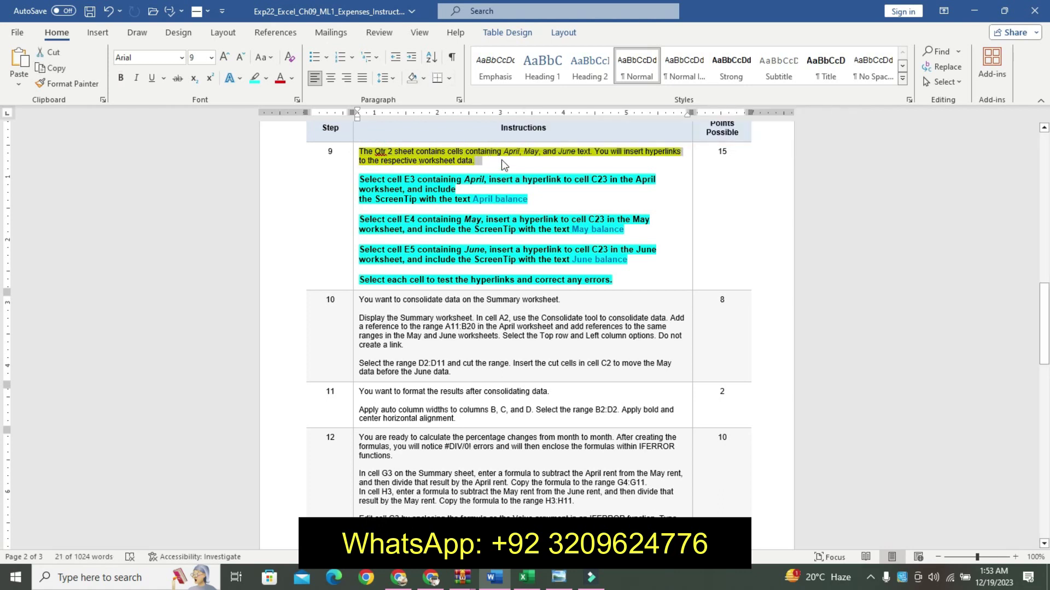
click(566, 153)
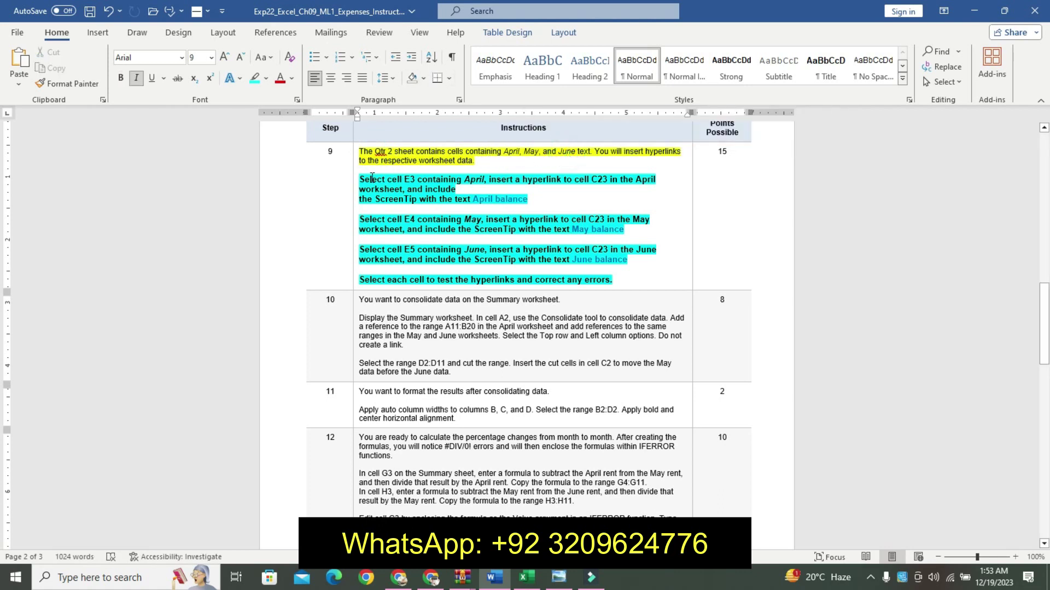
drag(371, 180, 533, 200)
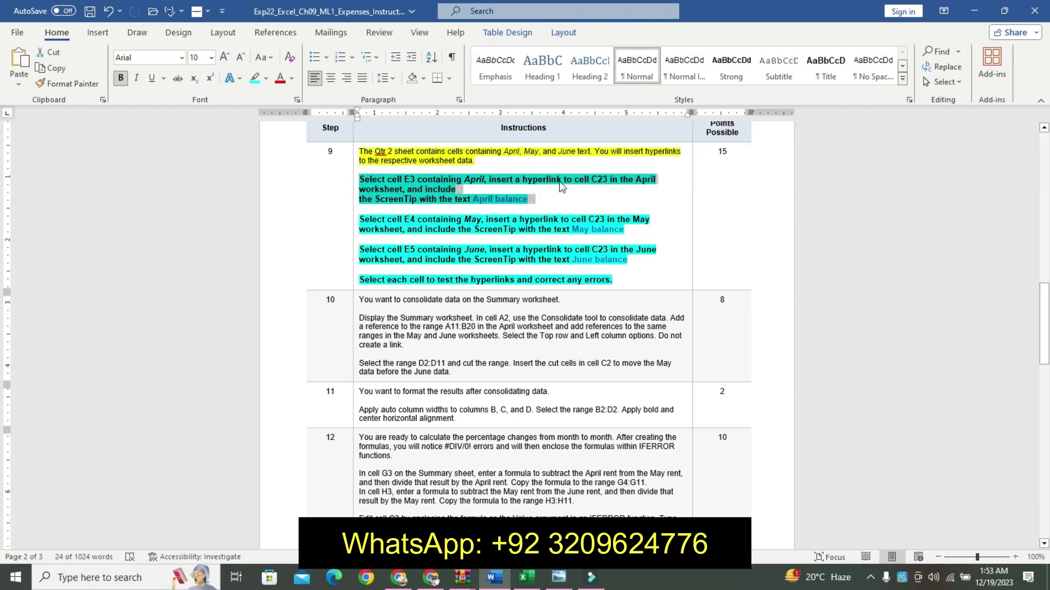
click(532, 204)
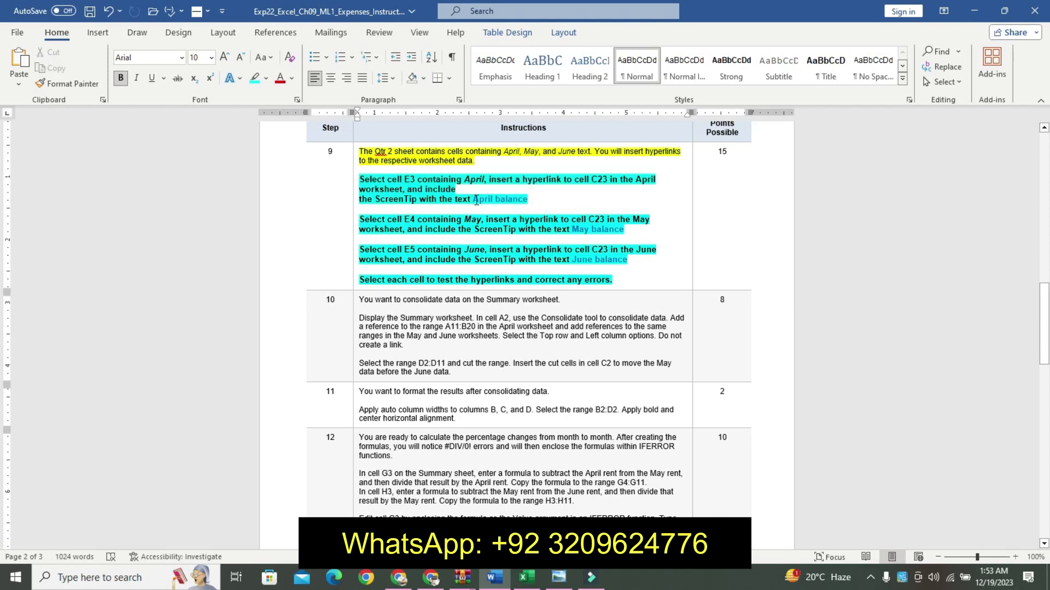
drag(474, 201, 526, 200)
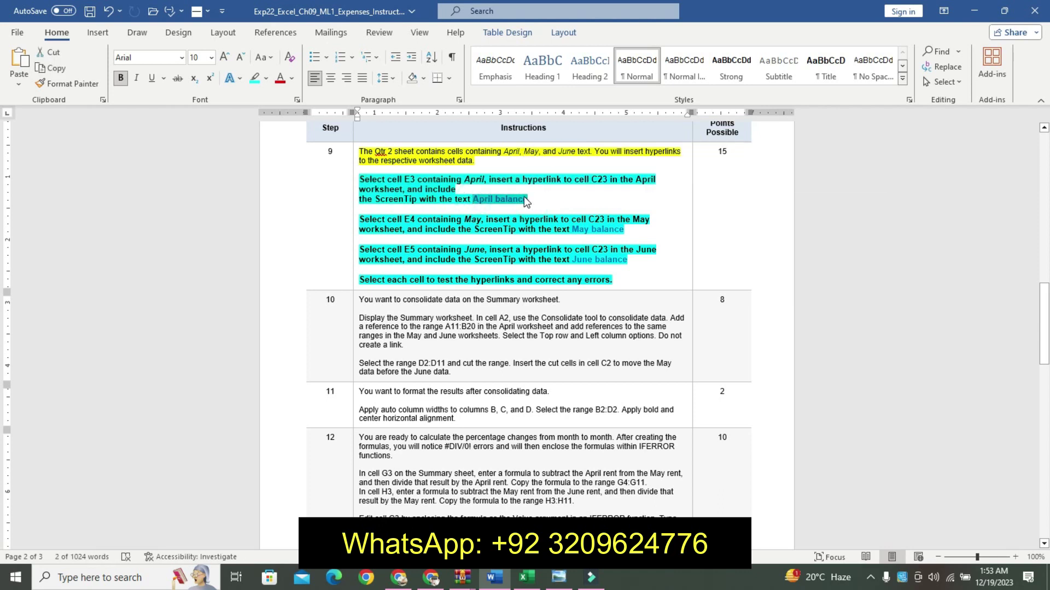
click(526, 577)
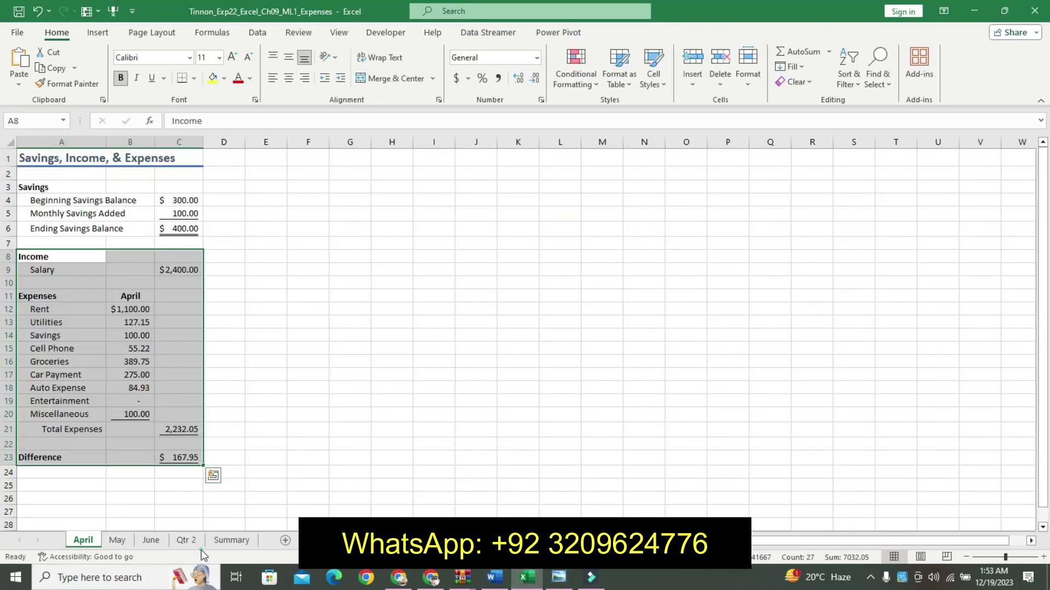
Step: Hyperlink Qtr 2 cell E3 to cell C23 on the April sheet
click(185, 540)
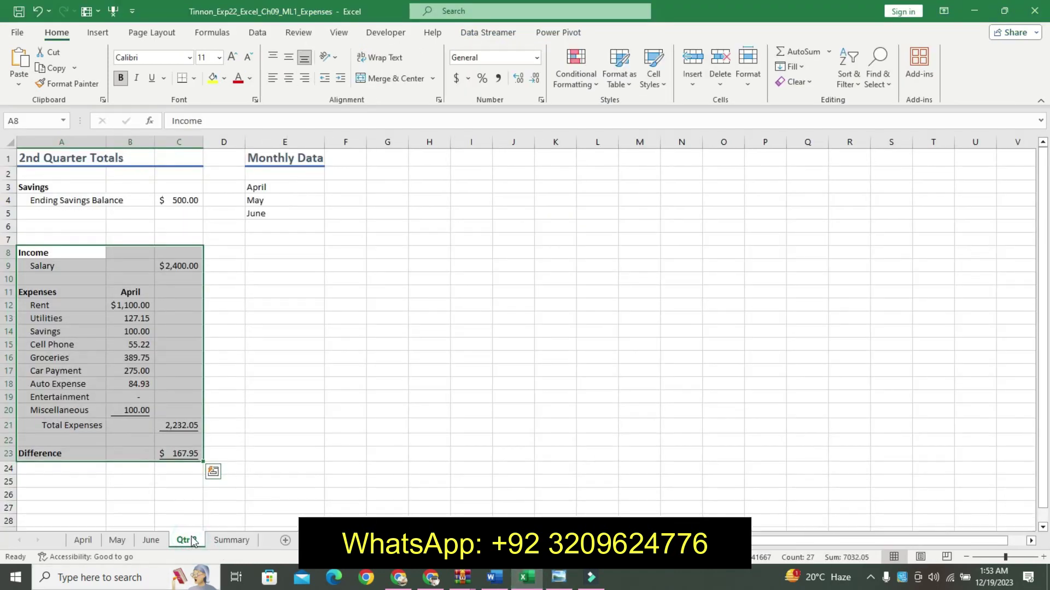
click(267, 191)
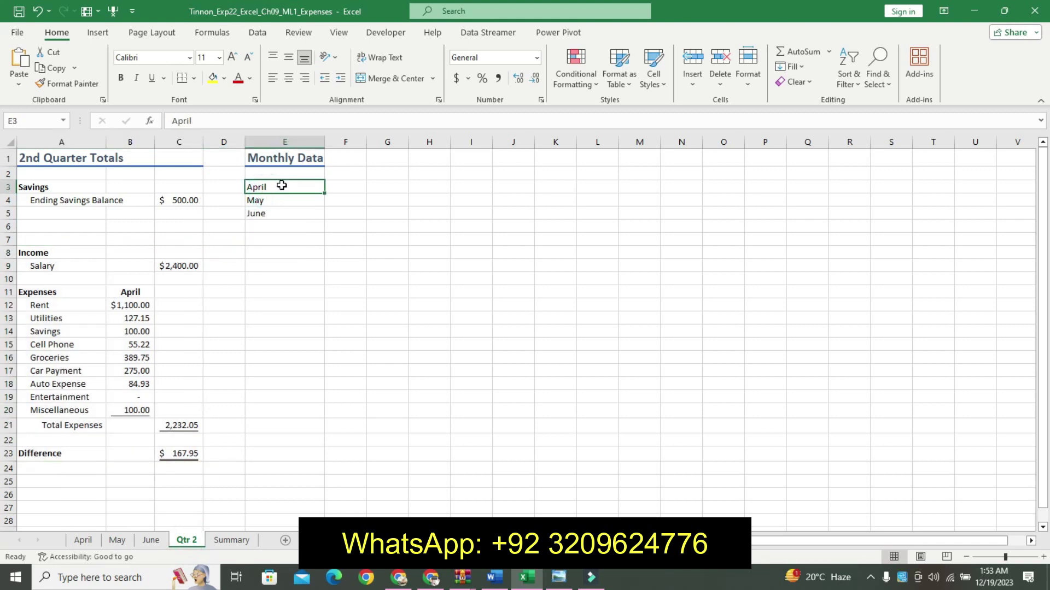
right_click(281, 186)
click(290, 549)
click(146, 443)
text(c23)
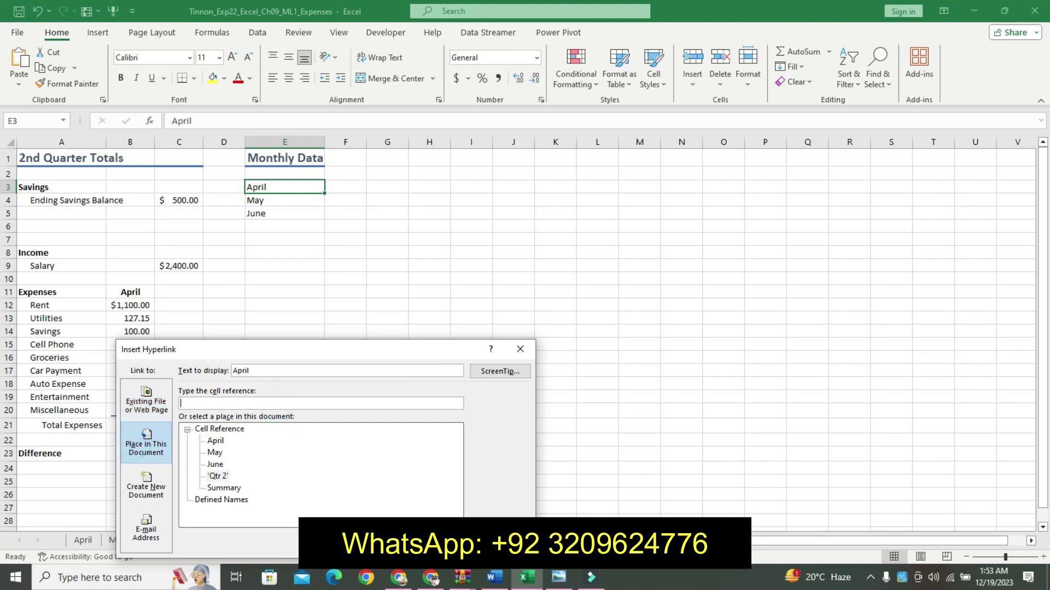
double_click(215, 441)
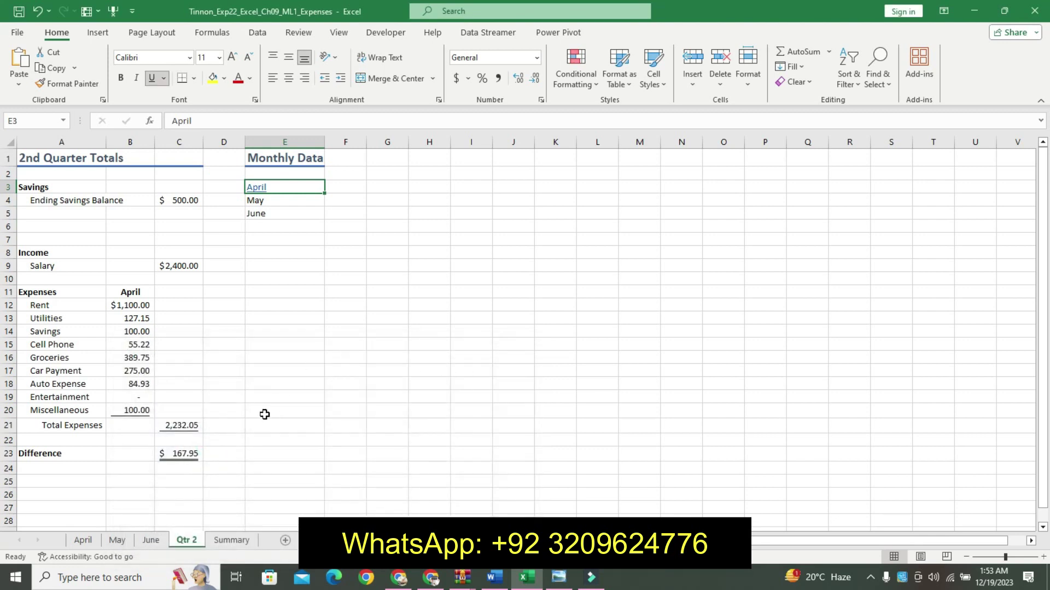
Step: Edit the April hyperlink to add the ScreenTip 'April balance'
right_click(279, 186)
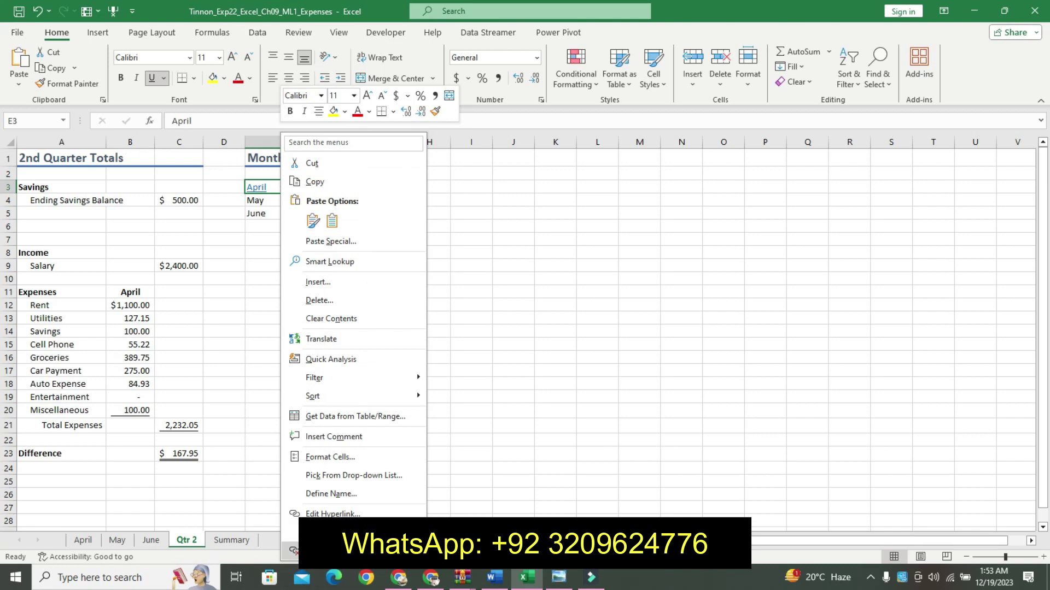
click(356, 512)
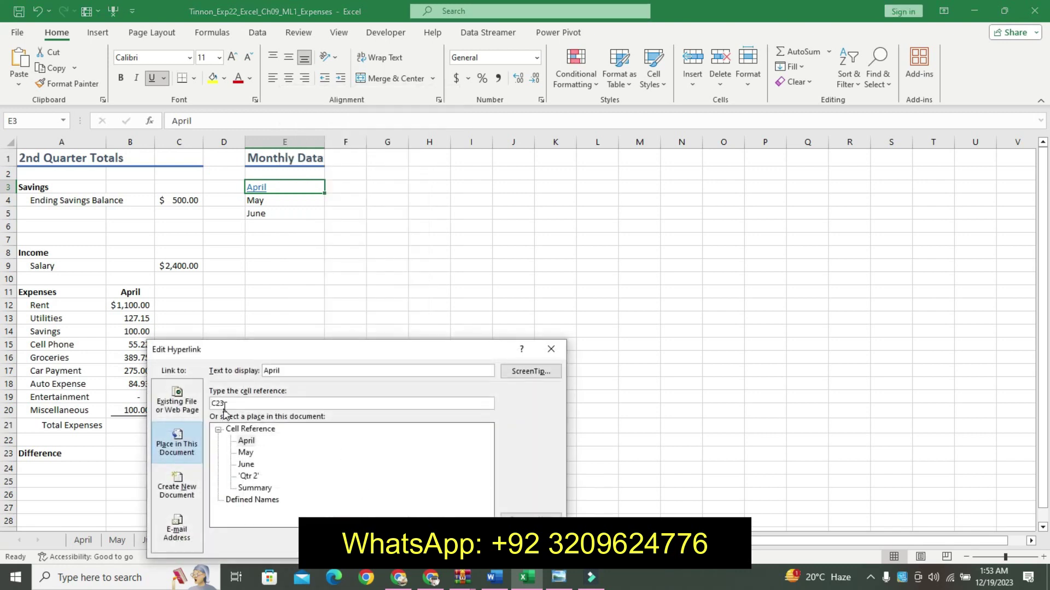
click(543, 376)
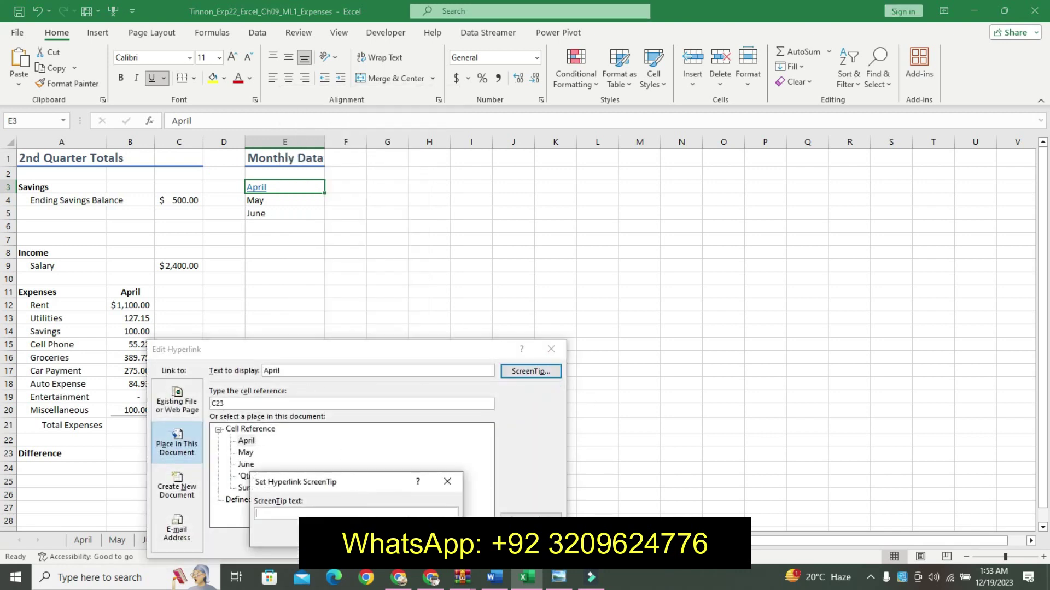
text(April balance)
key(Return)
key(Return)
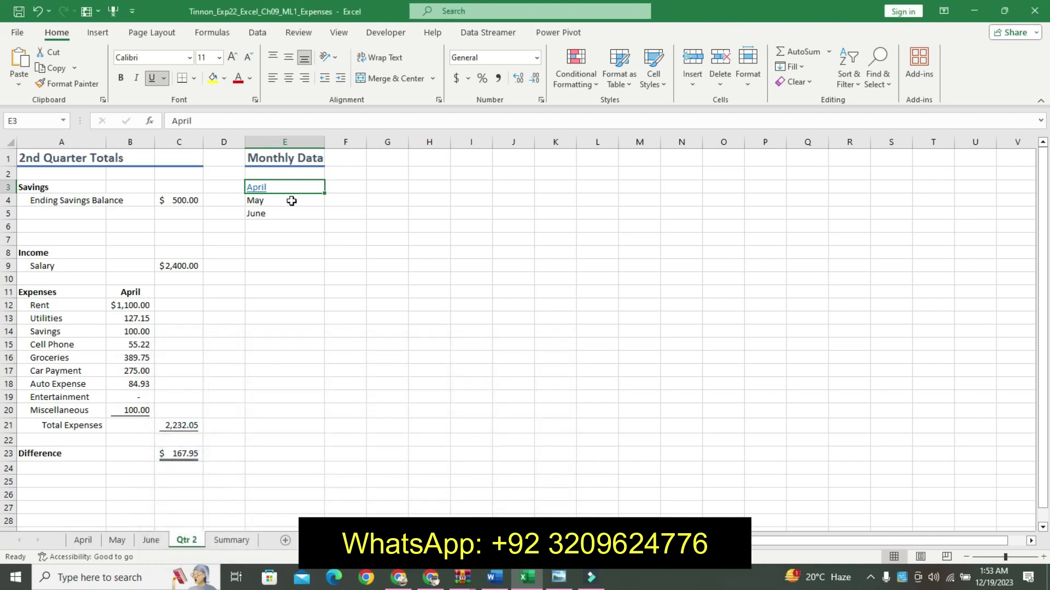
Step: Read the May hyperlink instruction in the Word document
click(494, 577)
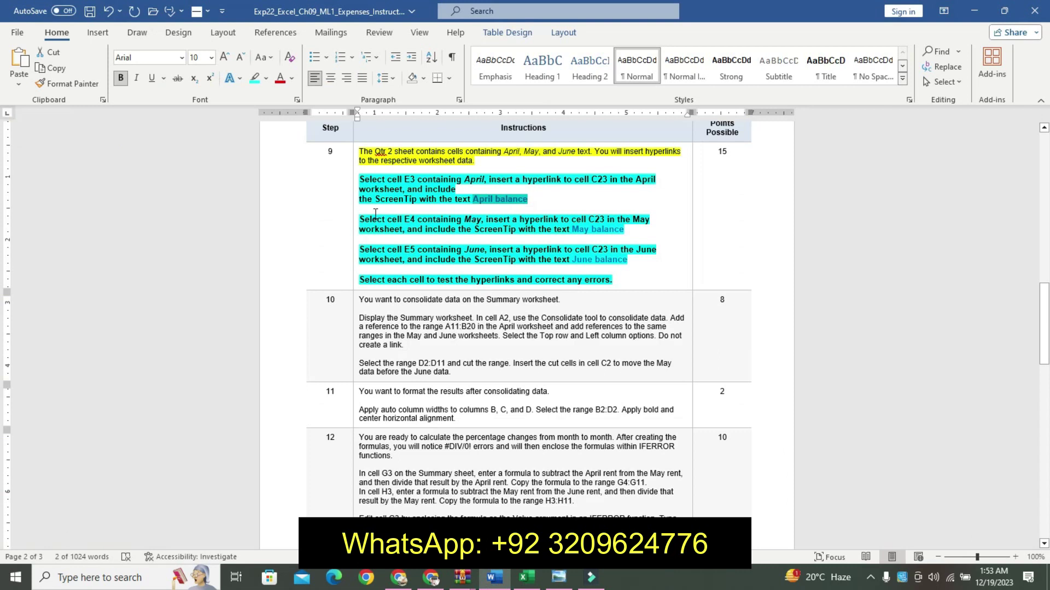
drag(375, 214, 623, 230)
click(574, 235)
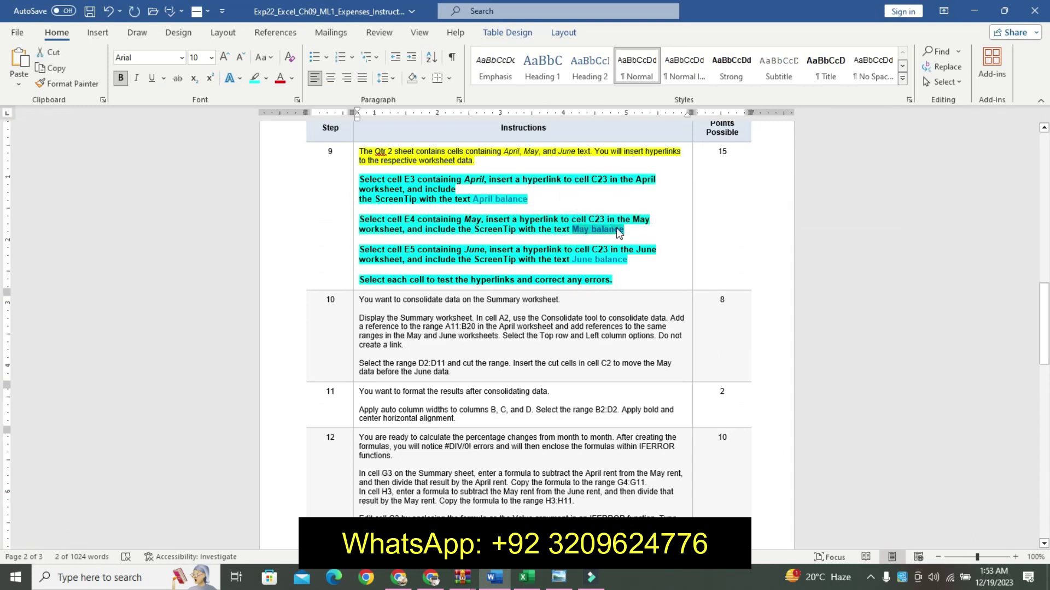
click(527, 577)
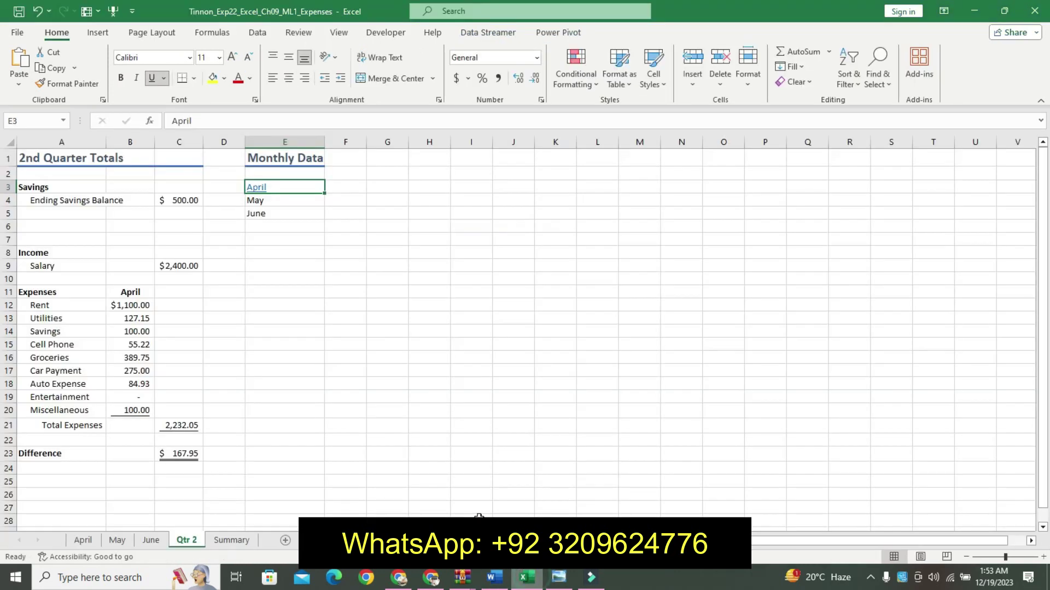
Step: Link cell E4 to May sheet cell C23 with the ScreenTip 'May balance'
click(272, 201)
right_click(272, 200)
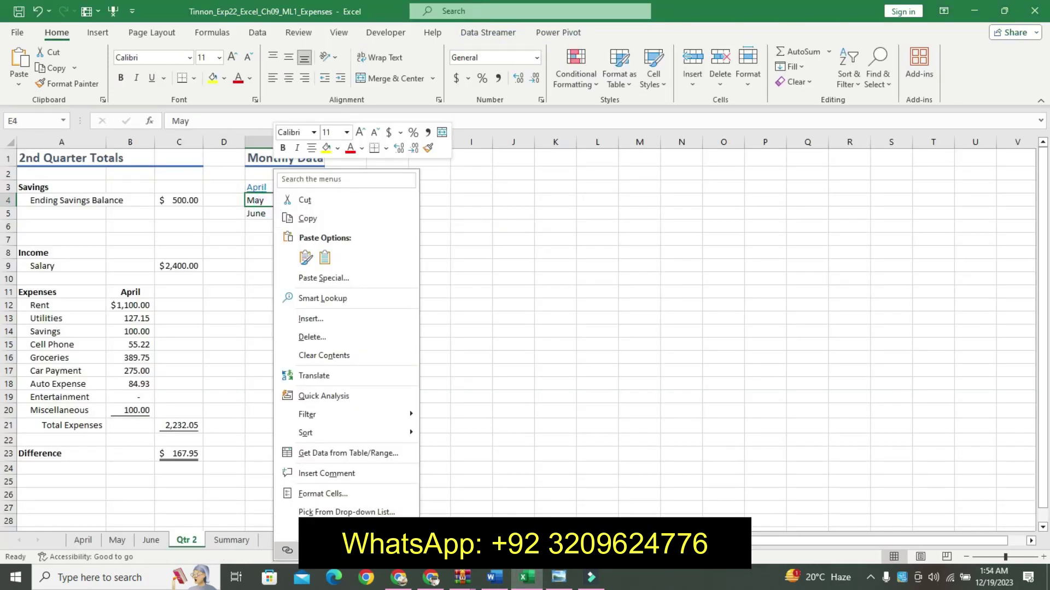
click(307, 550)
click(316, 403)
text(c23)
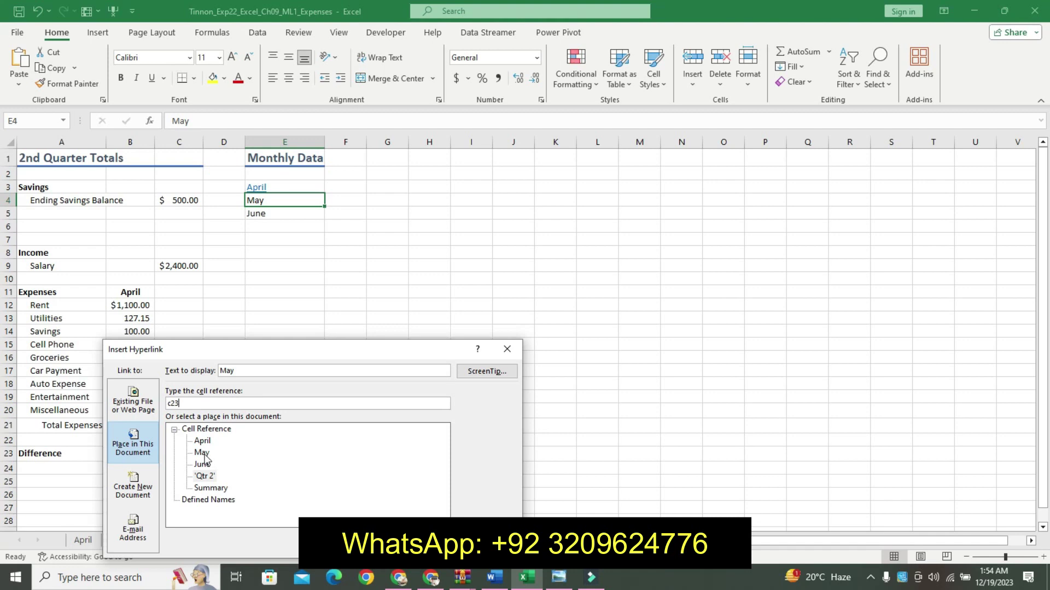
click(202, 453)
click(498, 373)
text(May balance)
key(Return)
click(169, 404)
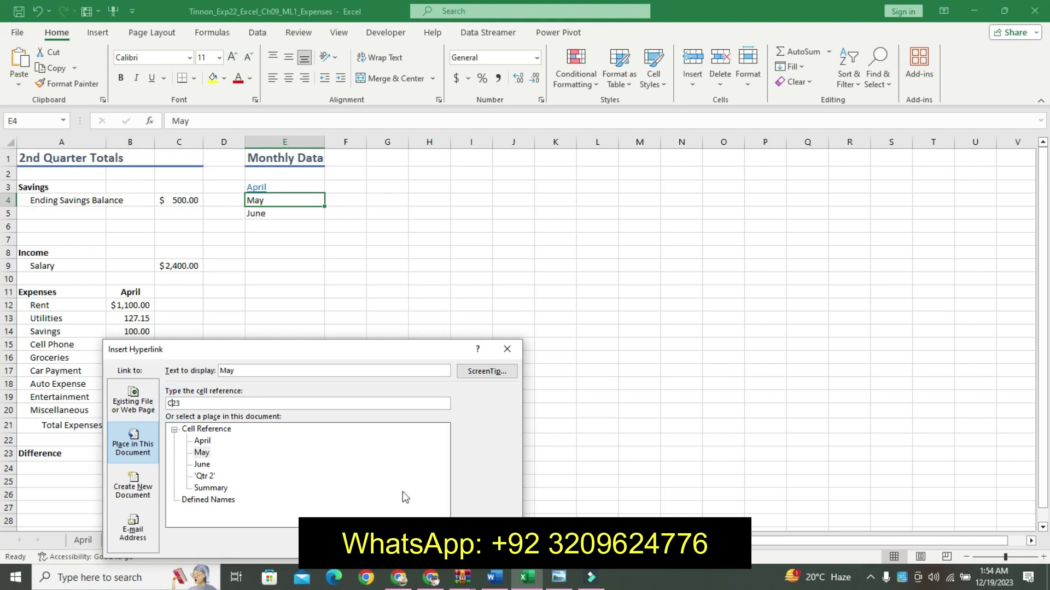
key(Return)
Step: Select cell E5 and read the June hyperlink instruction in Word
click(278, 215)
click(494, 578)
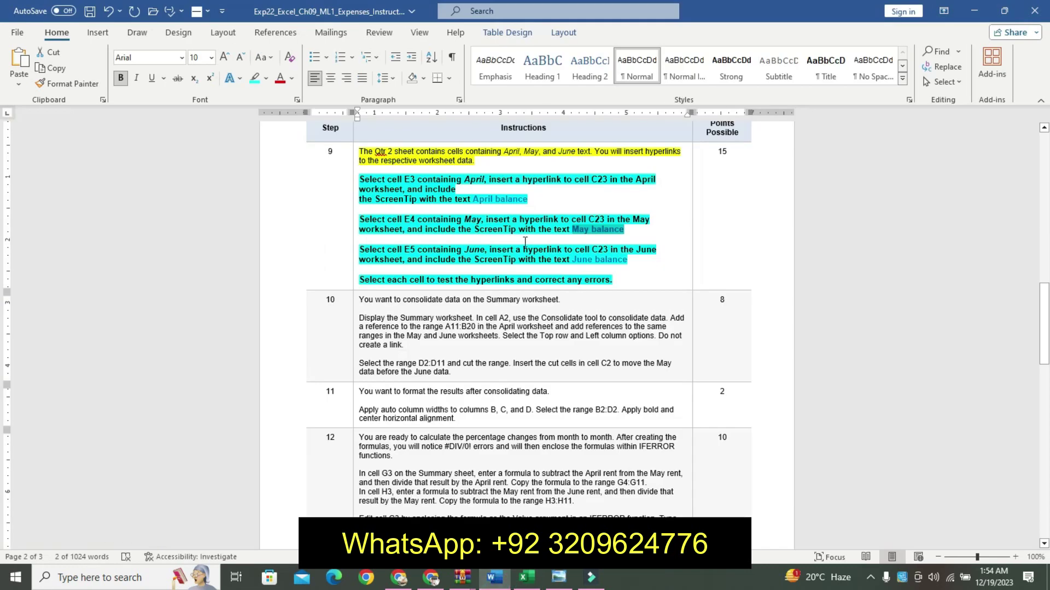
drag(361, 249, 613, 261)
click(595, 259)
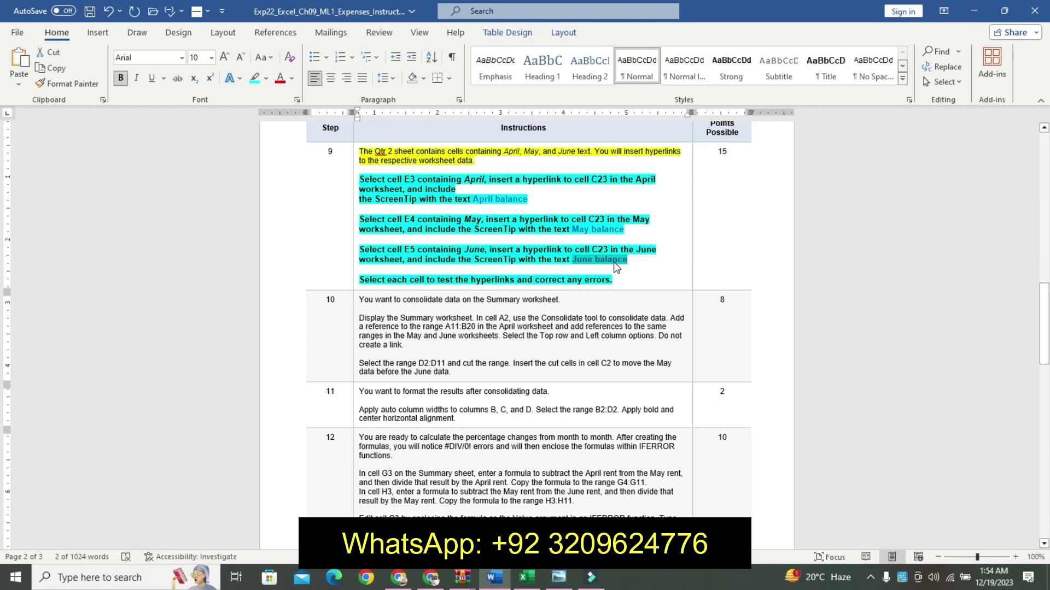
click(526, 577)
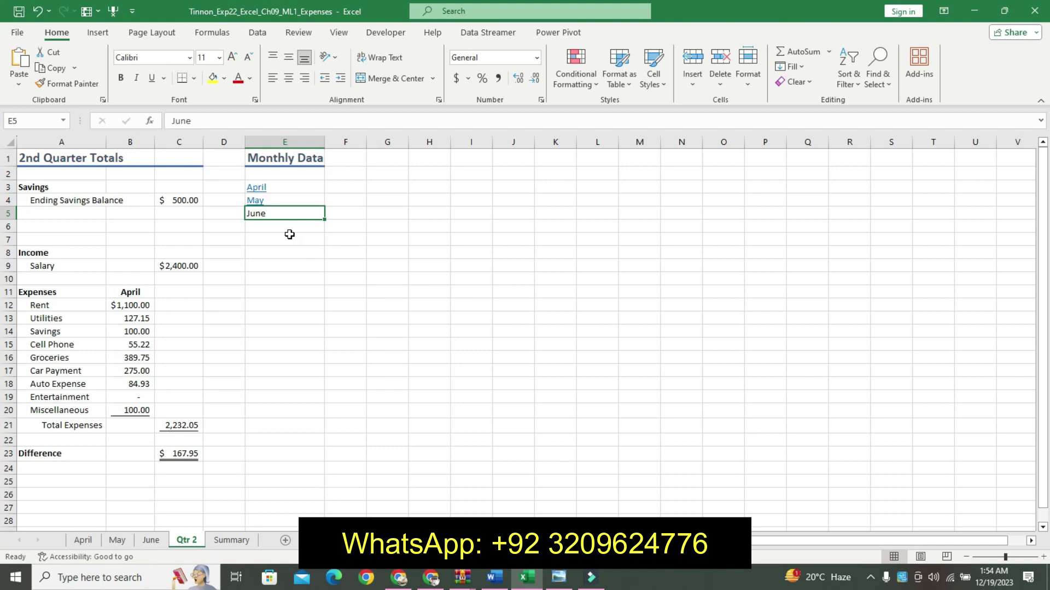
Step: Link cell E5 to June sheet cell C23 with ScreenTip 'June balance', then read the testing step
right_click(282, 215)
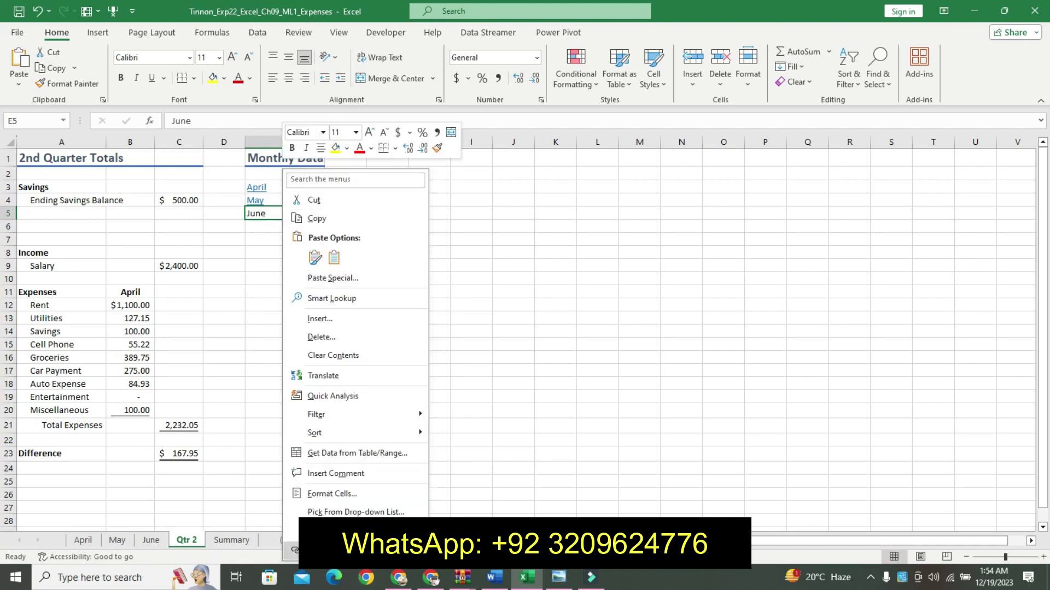
click(306, 550)
click(315, 405)
text(C23)
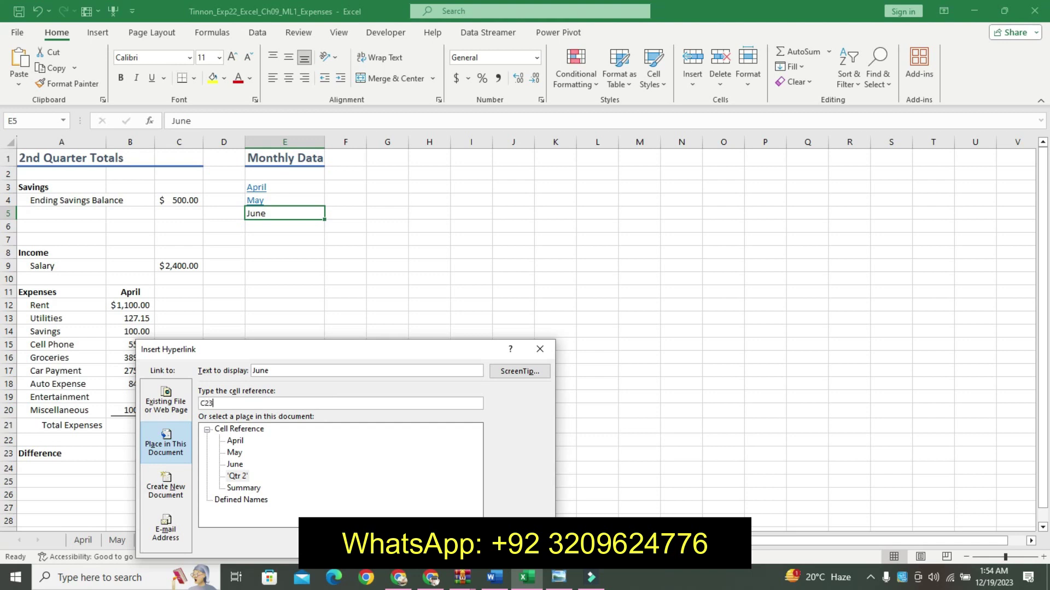
click(235, 464)
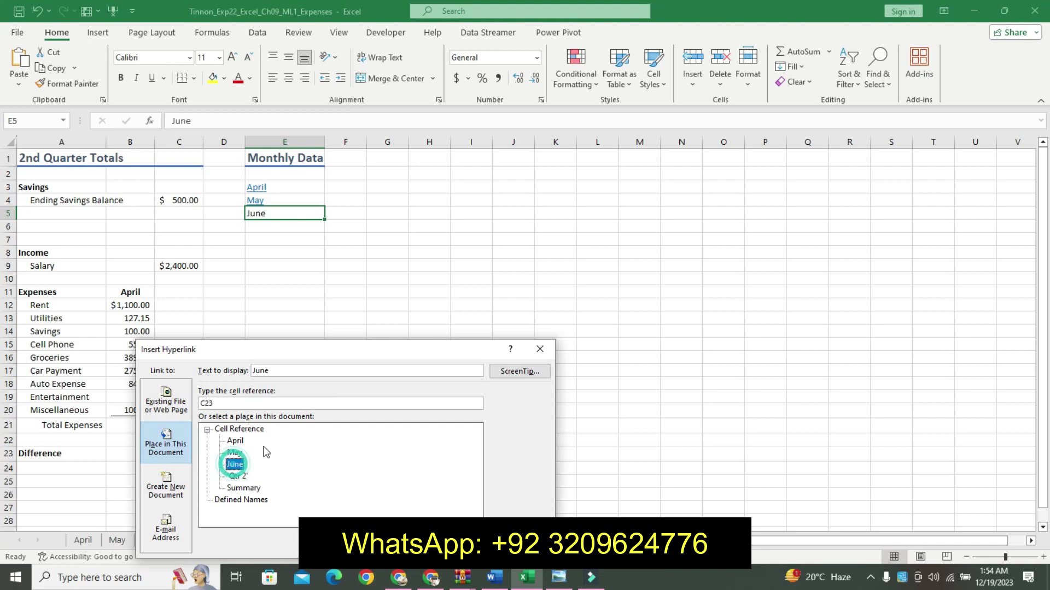
click(516, 374)
text(June balance)
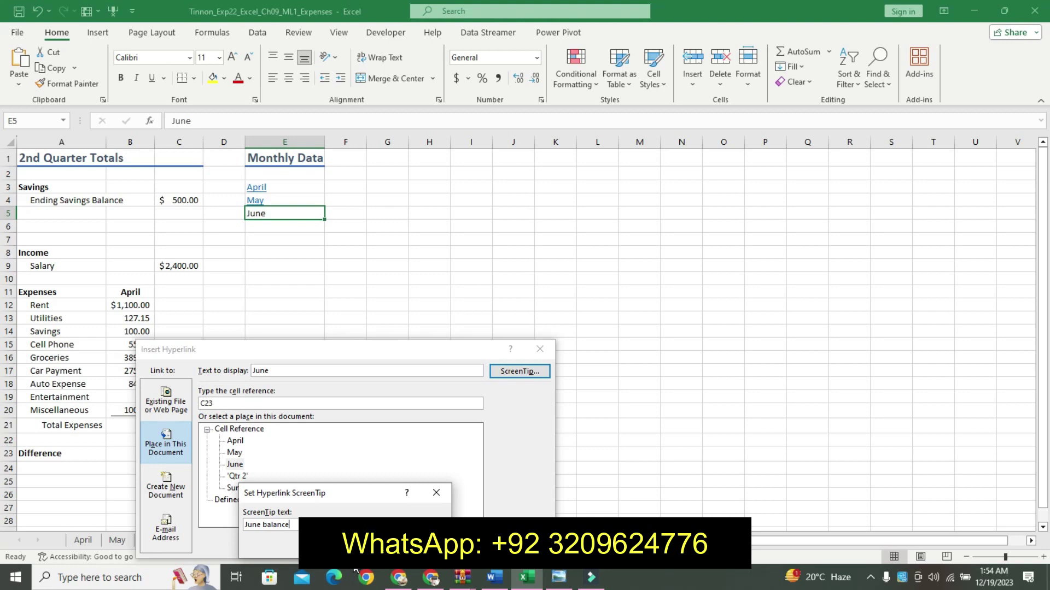
key(Return)
key(Return)
click(494, 577)
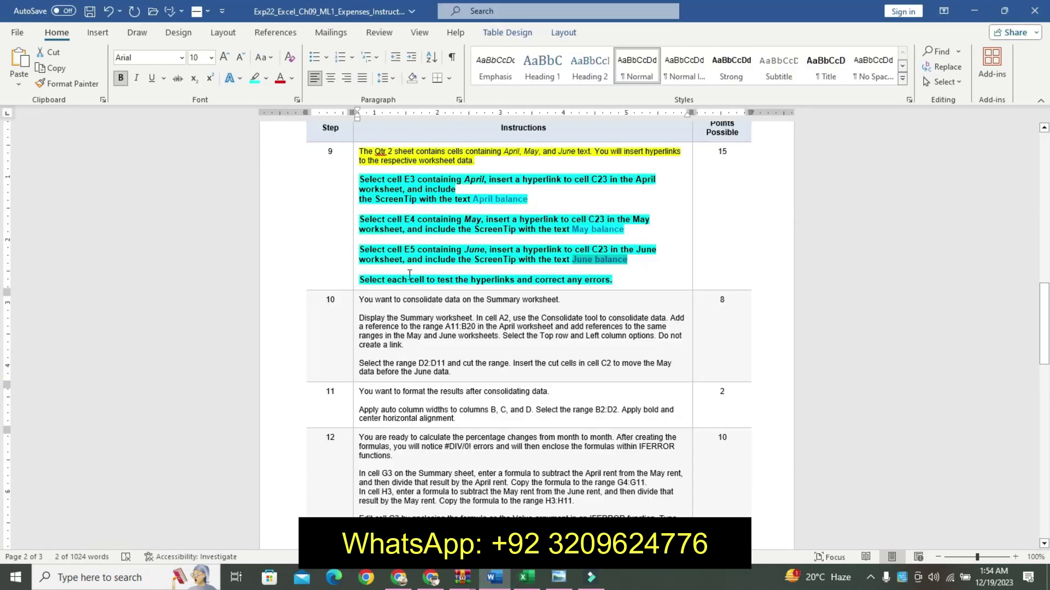
drag(388, 280, 581, 279)
Step: Test the April link, confirming it lands on C23, and return to Qtr 2
click(526, 578)
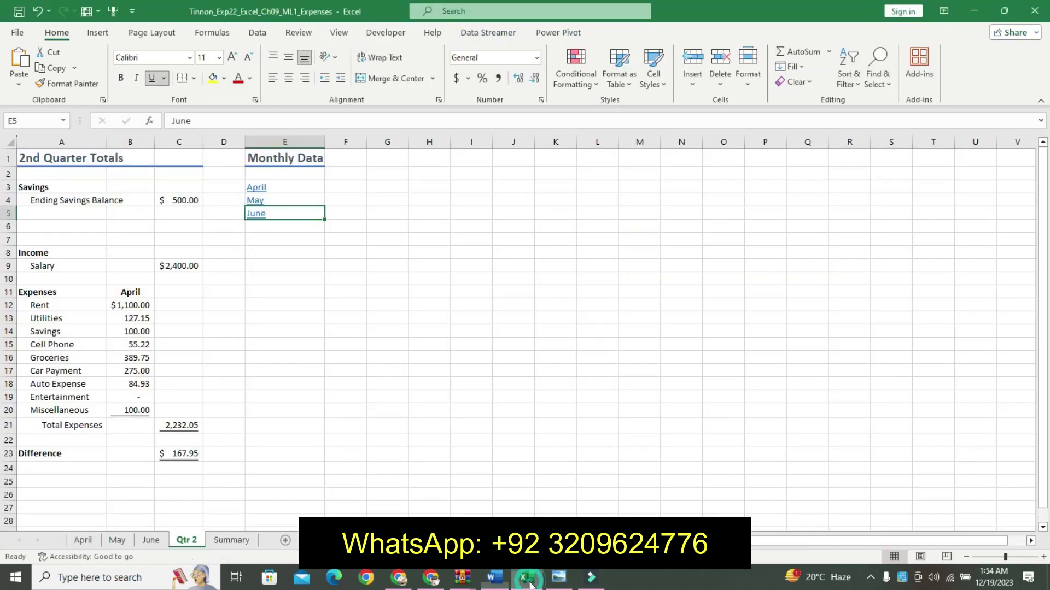
click(258, 188)
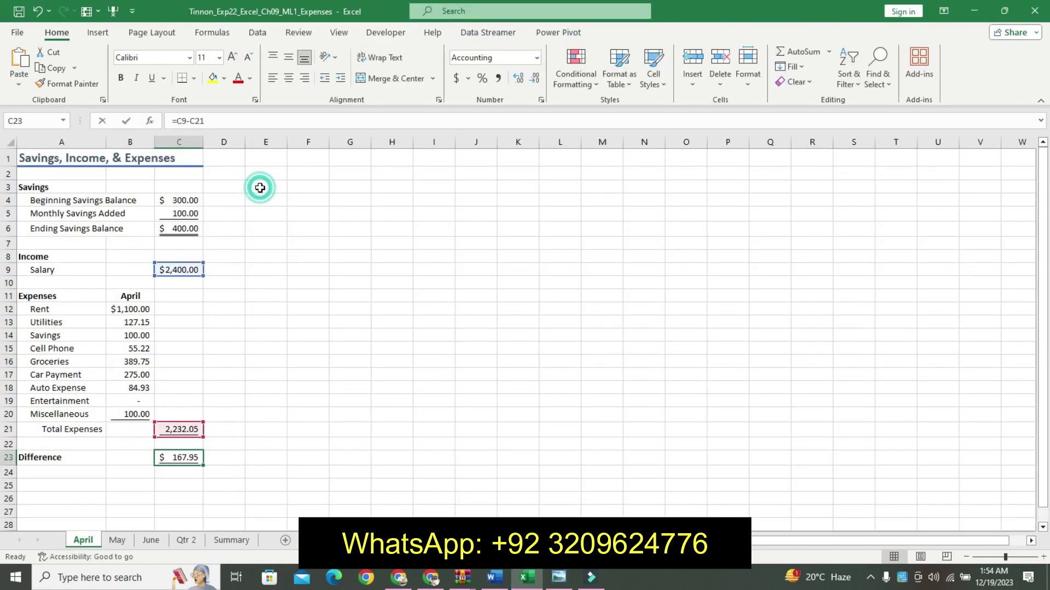
key(F2)
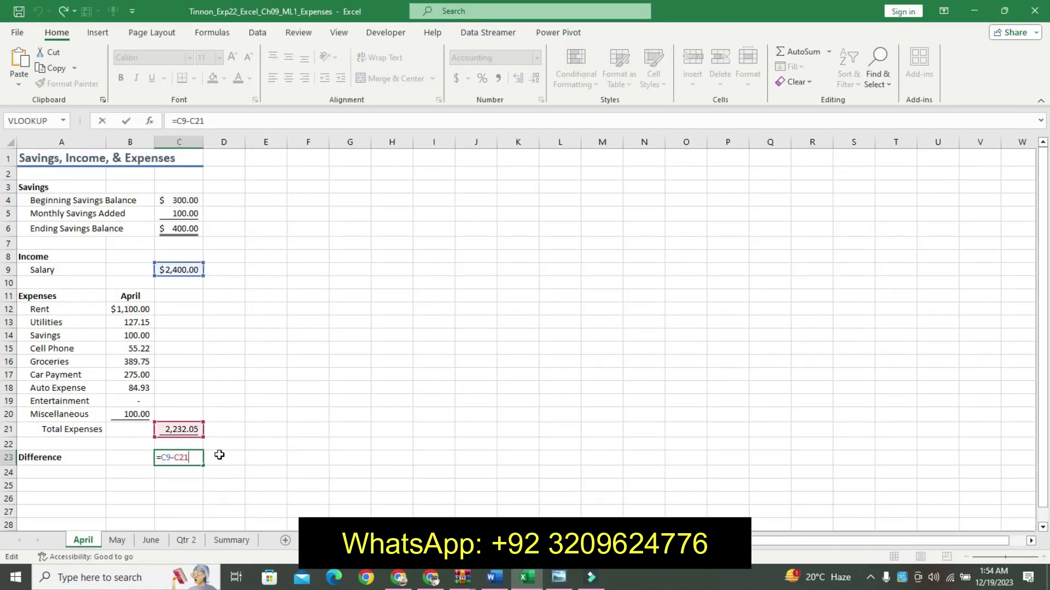
key(Return)
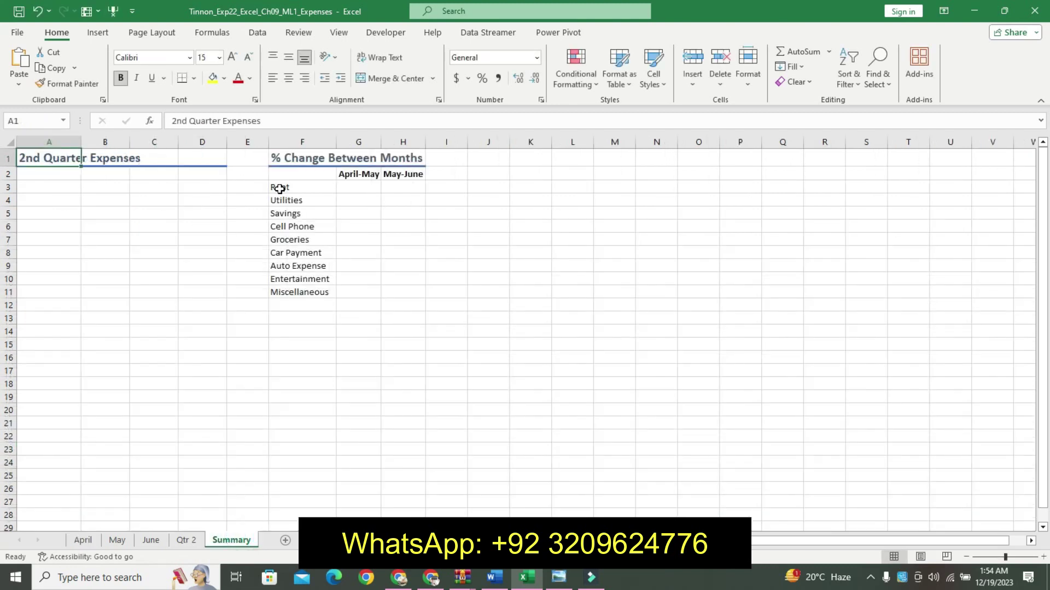
click(193, 541)
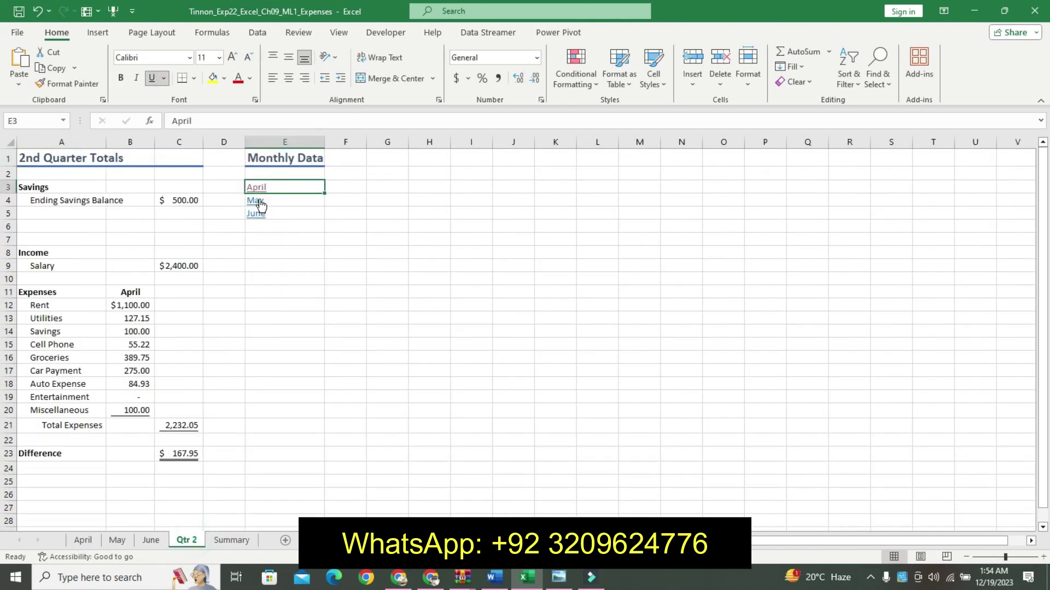
Step: Test the May and June links, then return to Qtr 2 and the instructions
click(260, 205)
key(F2)
click(226, 541)
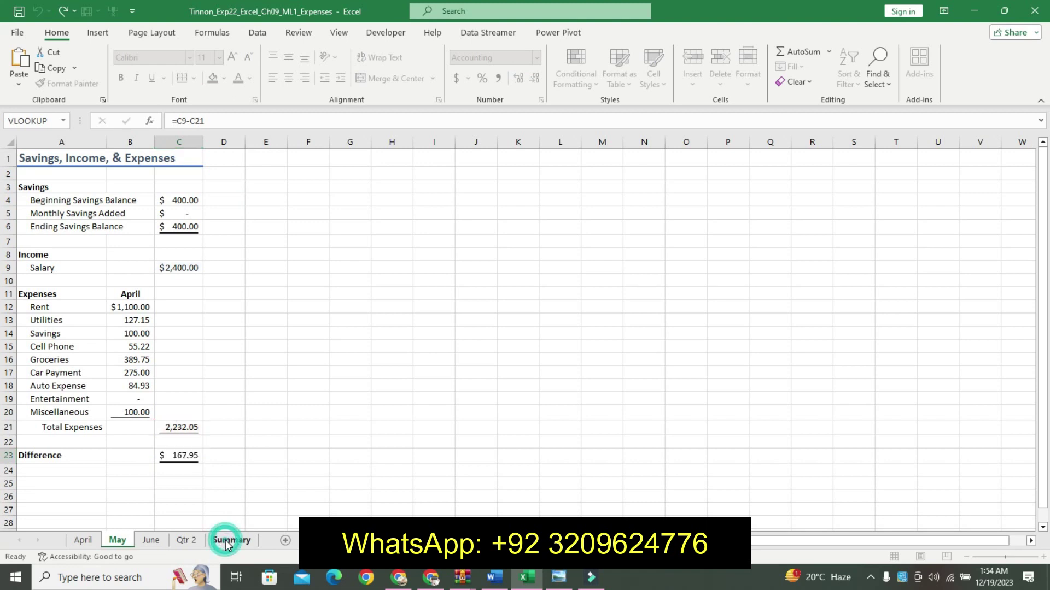
right_click(197, 539)
click(268, 220)
click(257, 213)
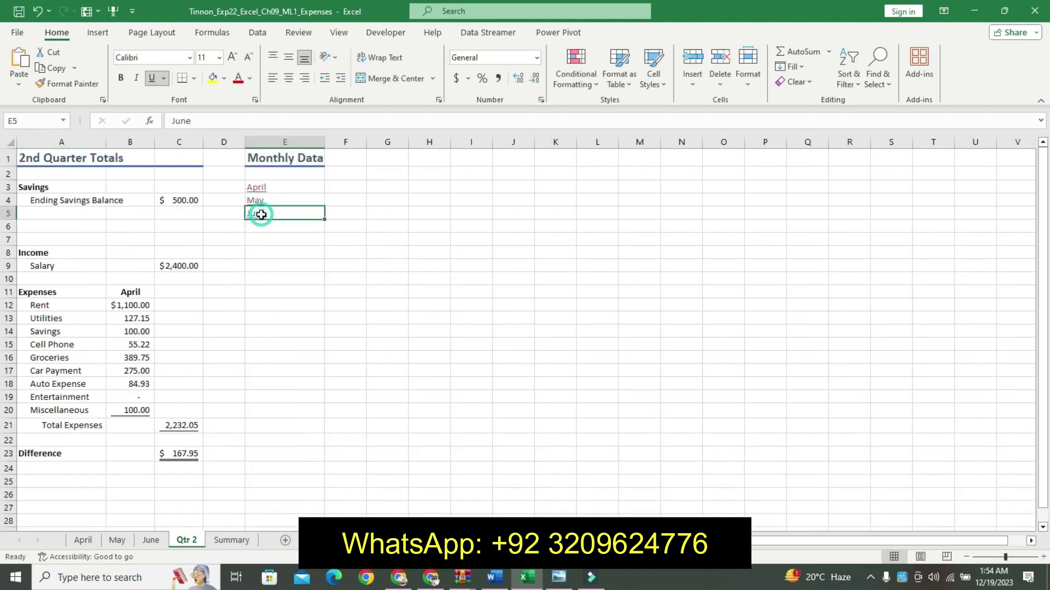
click(222, 540)
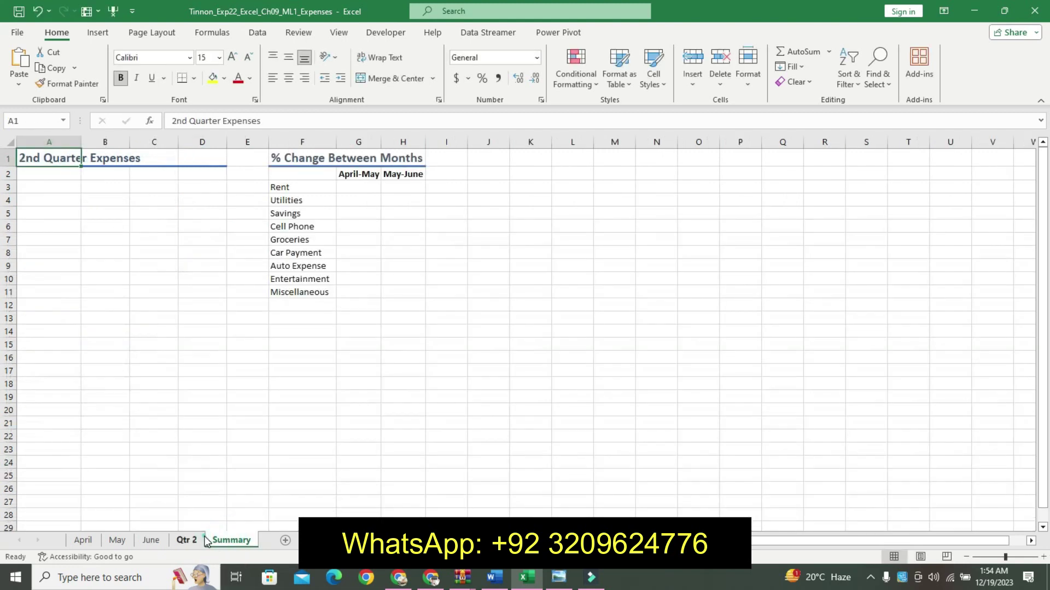
click(186, 540)
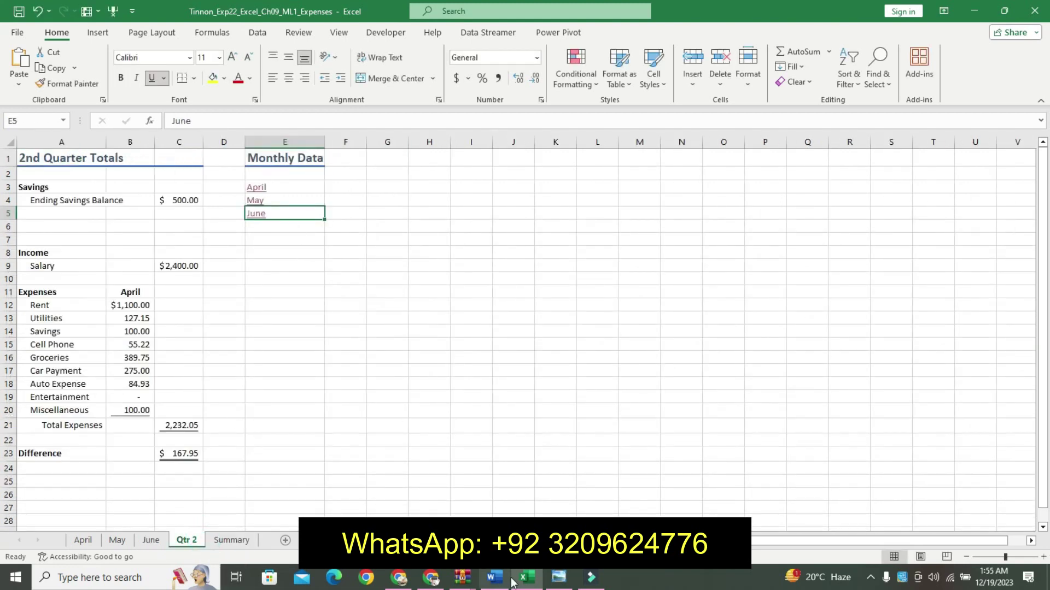
click(495, 577)
Step: Undo the temporary highlighting on step 9 of the Word instructions, then deselect and scroll back up
key(ctrl+z)
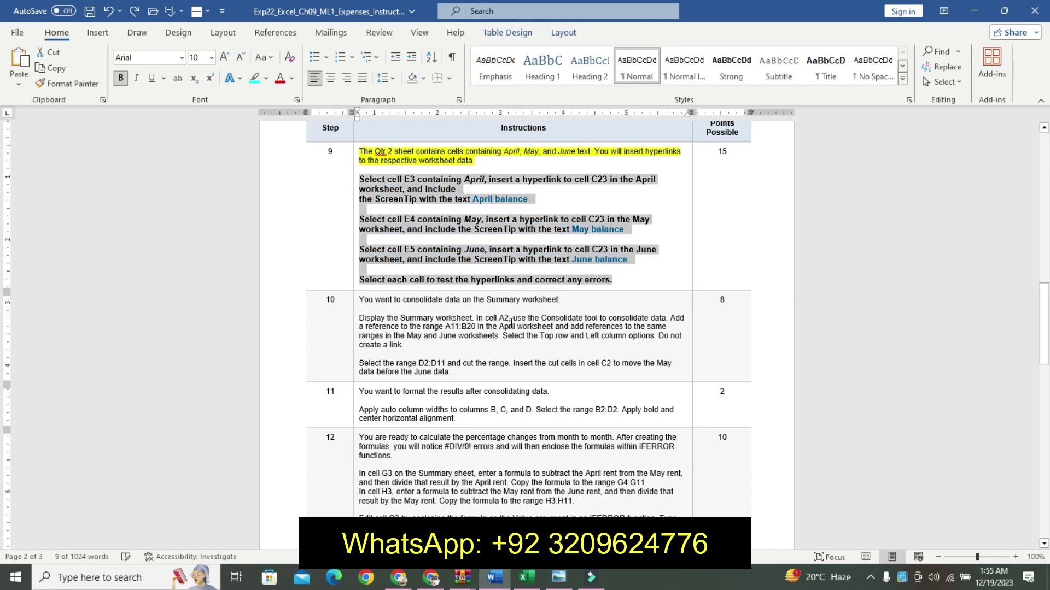
key(ctrl+z)
key(ctrl+z)
click(914, 268)
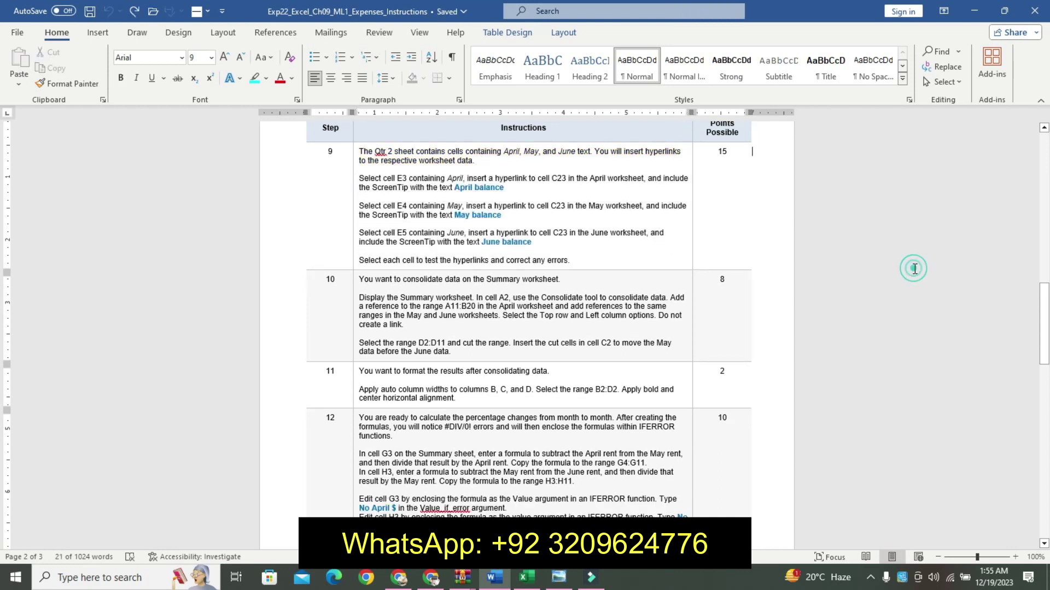
drag(1044, 322, 1044, 164)
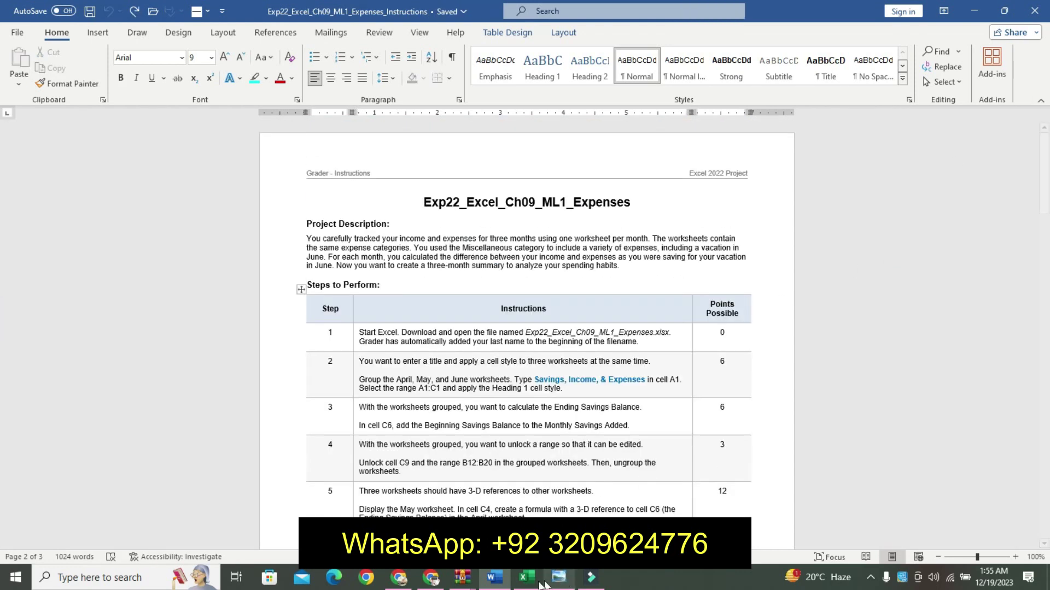
Step: Back in the Excel workbook, move from Qtr 2 through the June and May sheets to April
click(527, 577)
click(432, 440)
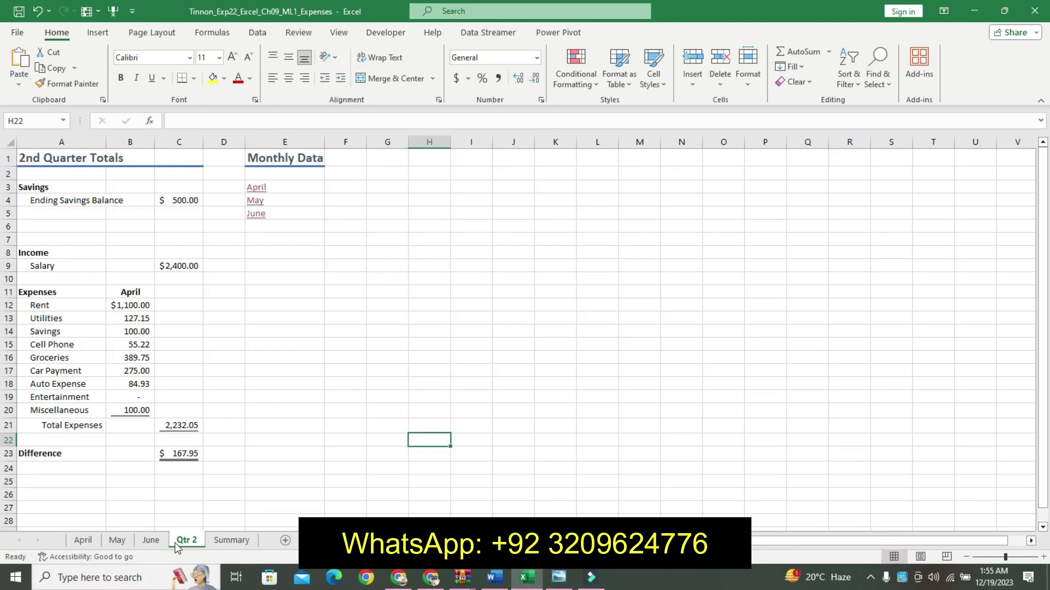
click(151, 540)
click(117, 540)
click(92, 541)
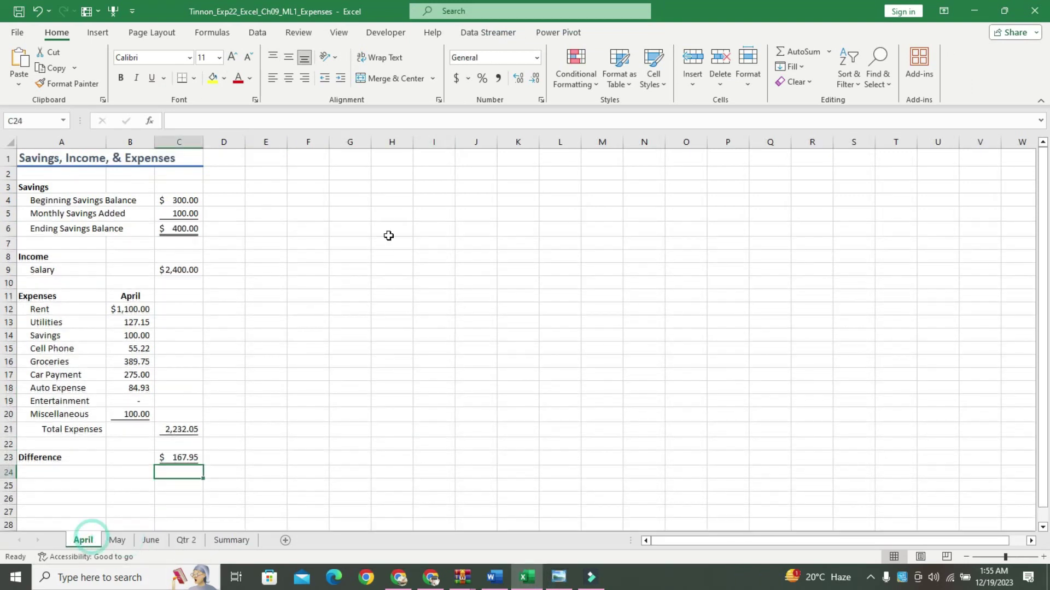